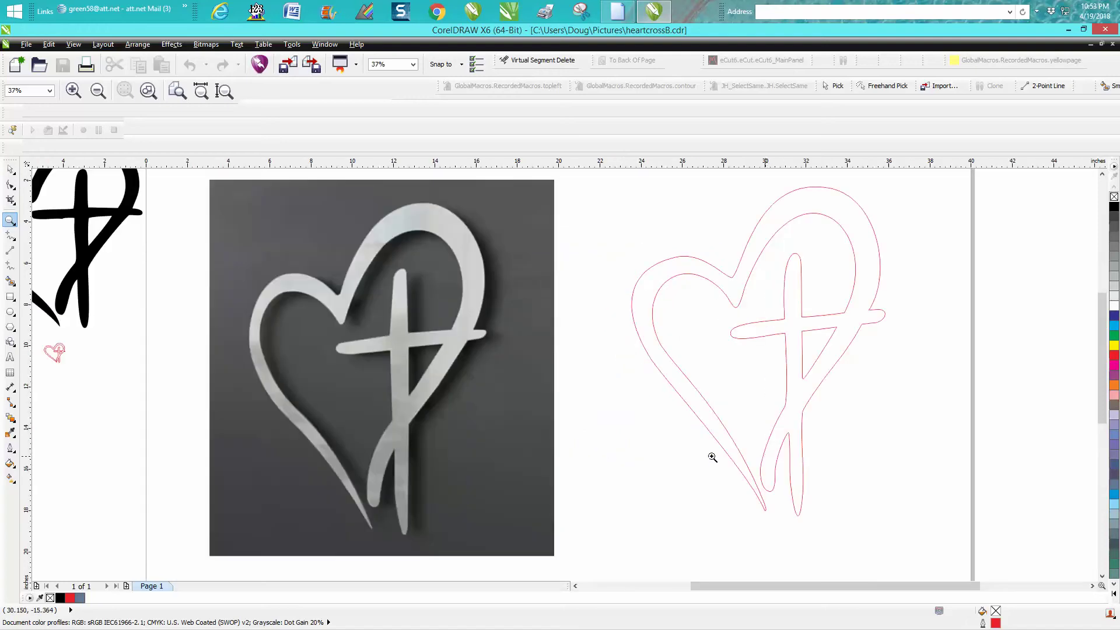
Apply Ungroup All to the photo group, separating the heart-and-cross photo from the red outline heart.
left_click(10, 169)
left_click(393, 235)
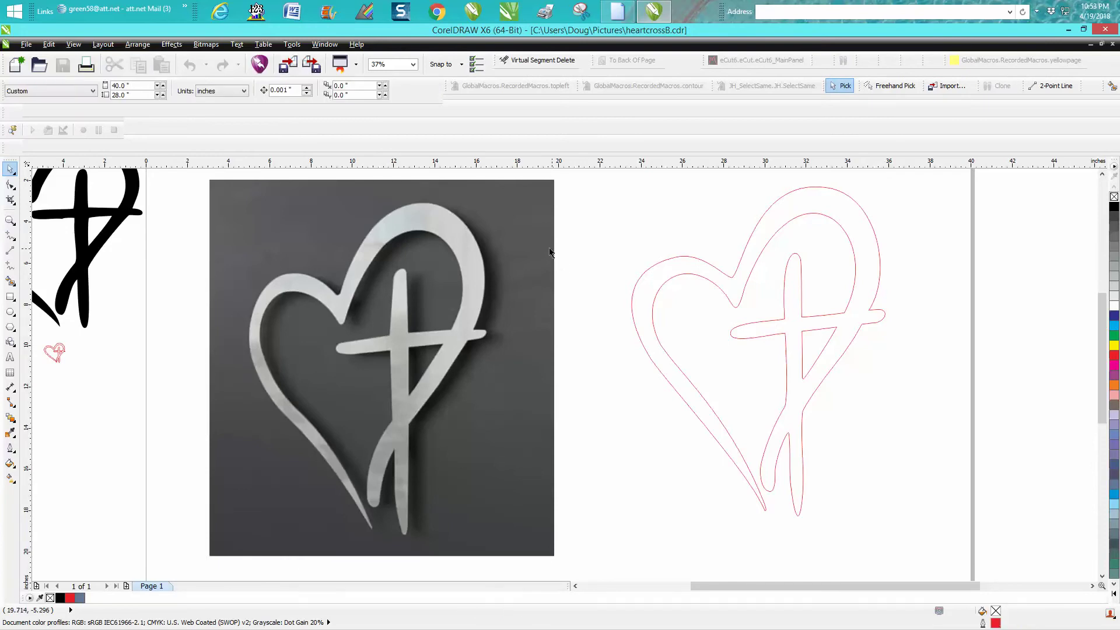
left_click(144, 45)
left_click(175, 144)
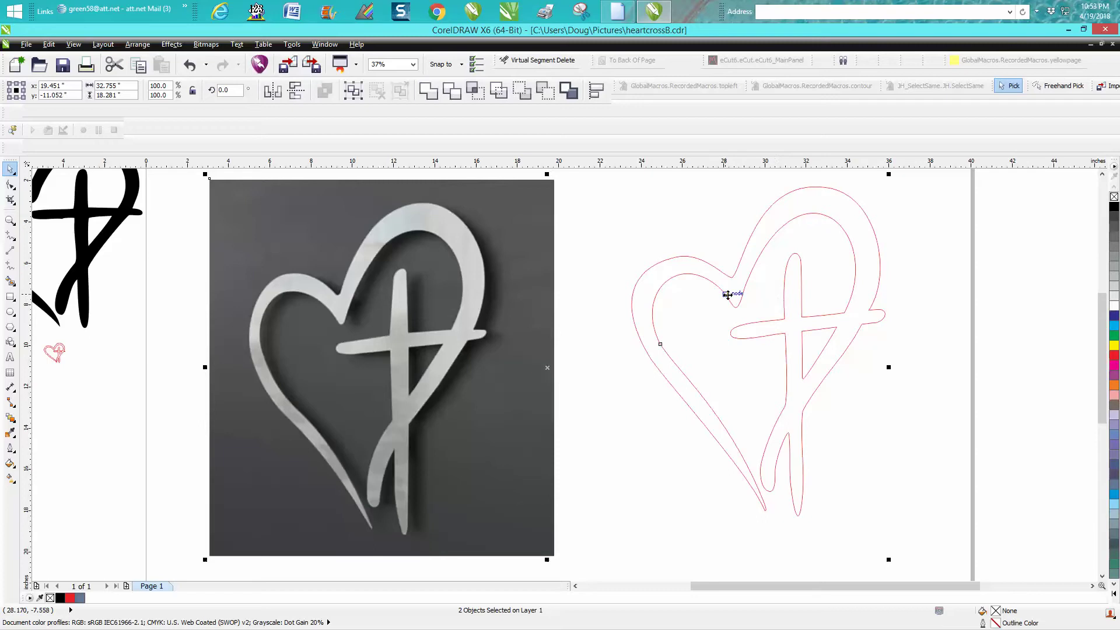
scroll(712, 301, "down", 2)
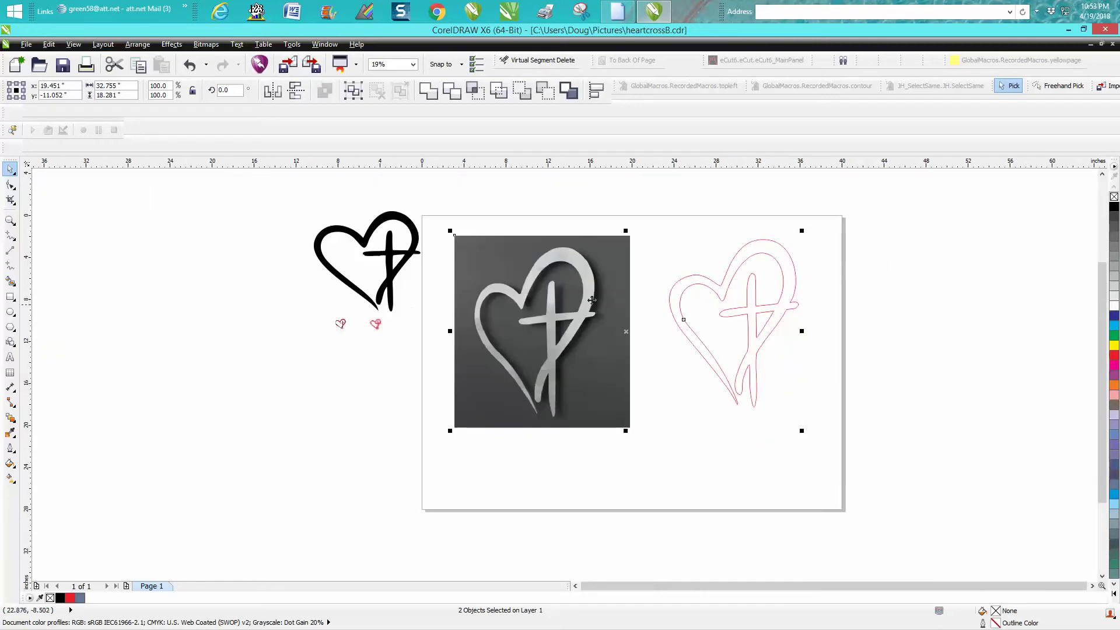
left_click(10, 220)
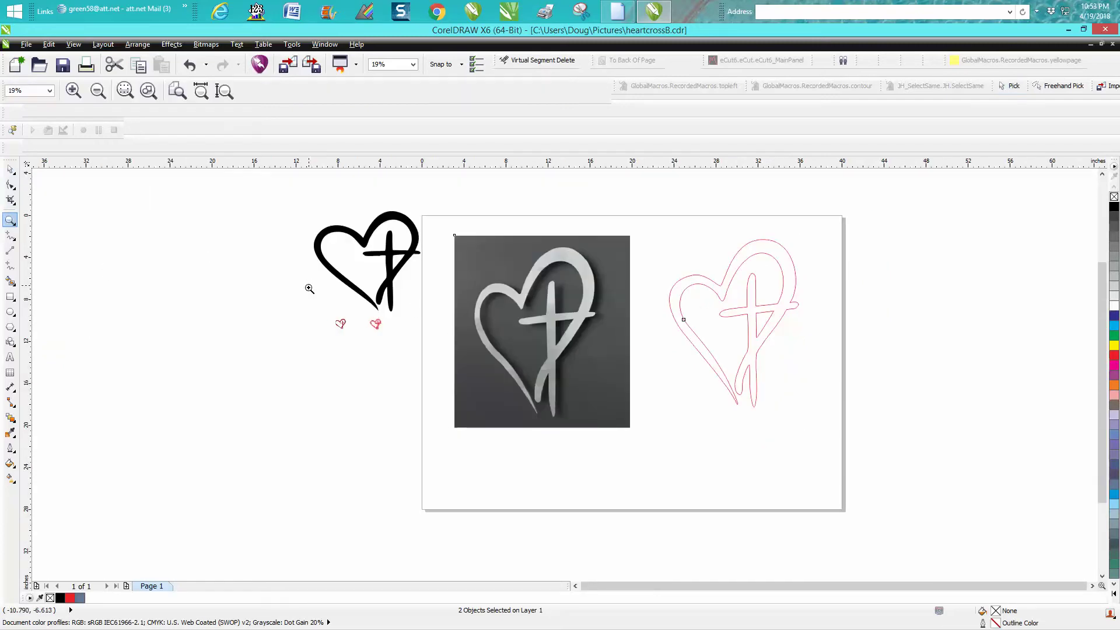
left_click_drag(313, 294, 424, 354)
left_click_drag(325, 324, 438, 424)
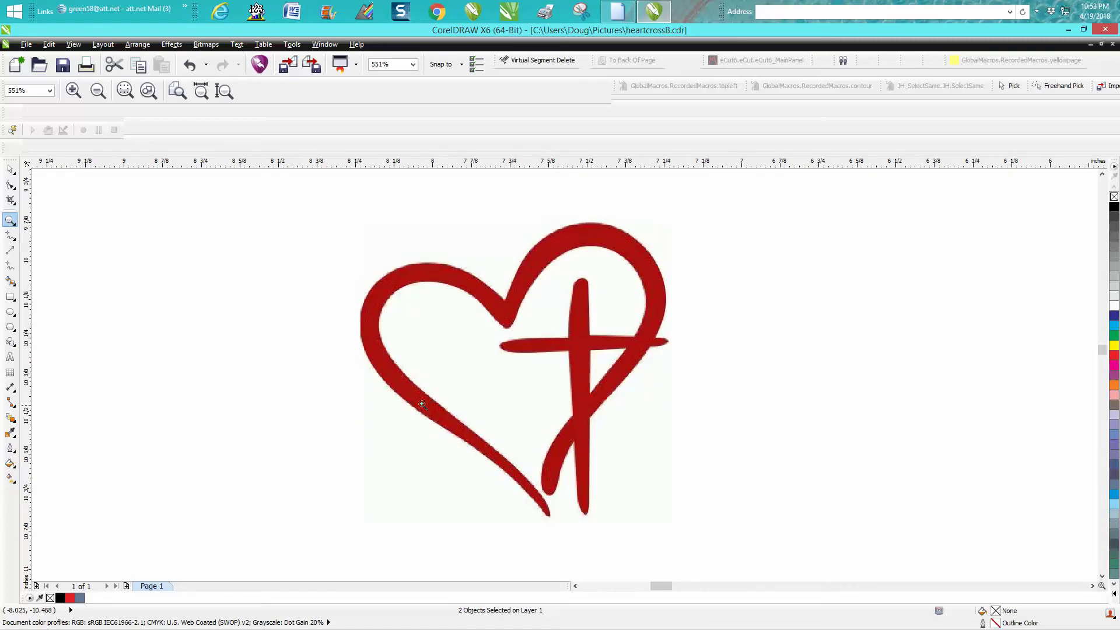
scroll(422, 403, "down", 6)
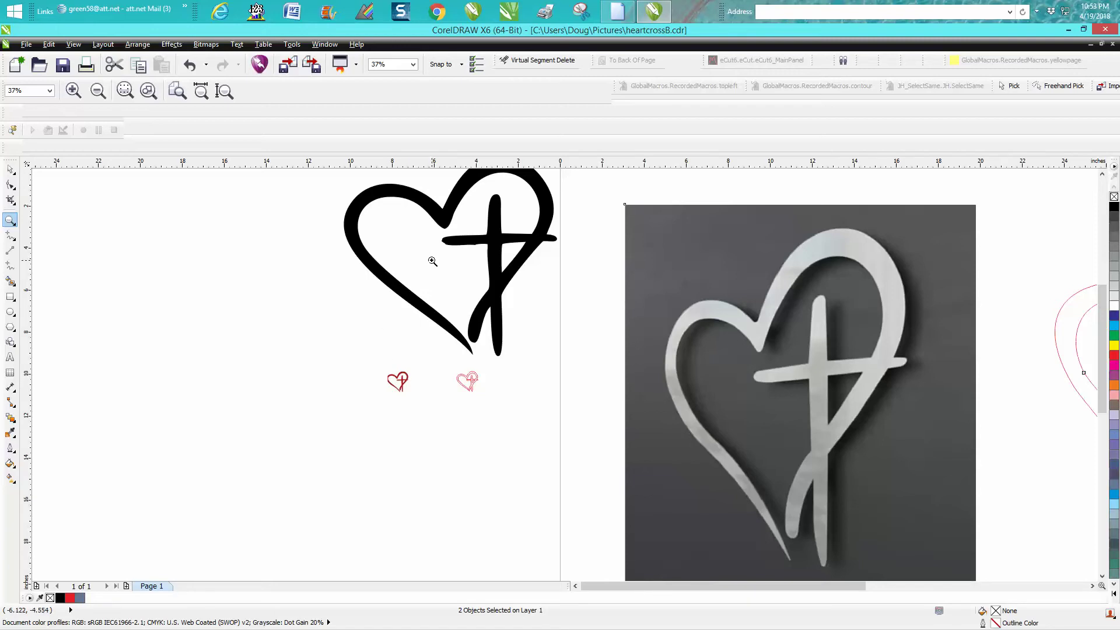
scroll(462, 280, "down", 2)
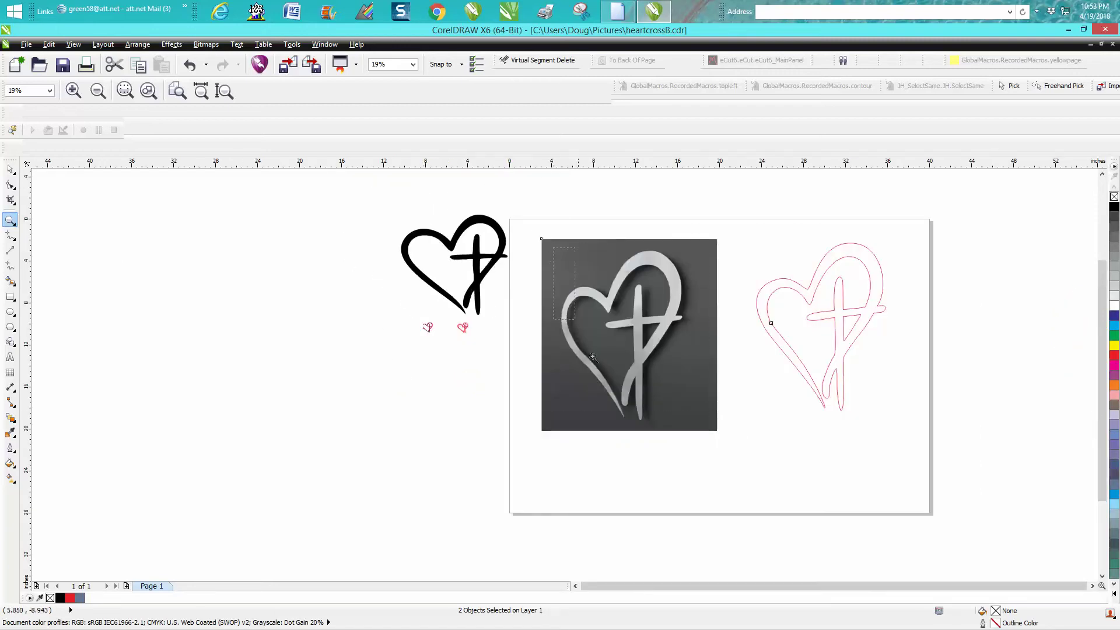
scroll(723, 435, "up", 2)
scroll(666, 357, "down", 2)
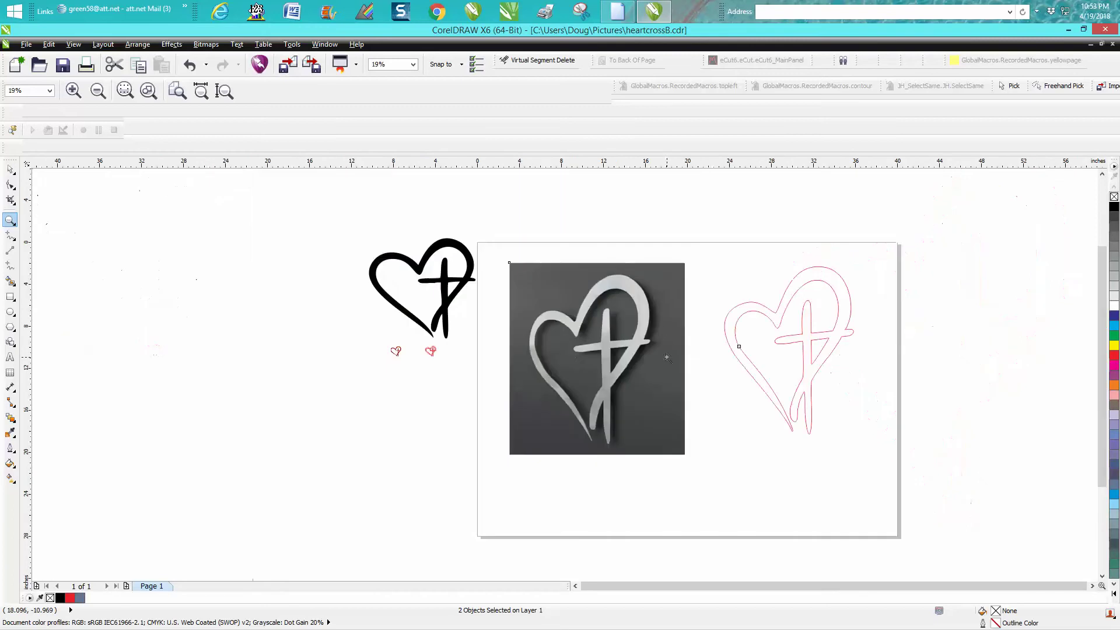
Crop tightly around the heart and cross, then undo it because the red outline was lost.
left_click(9, 200)
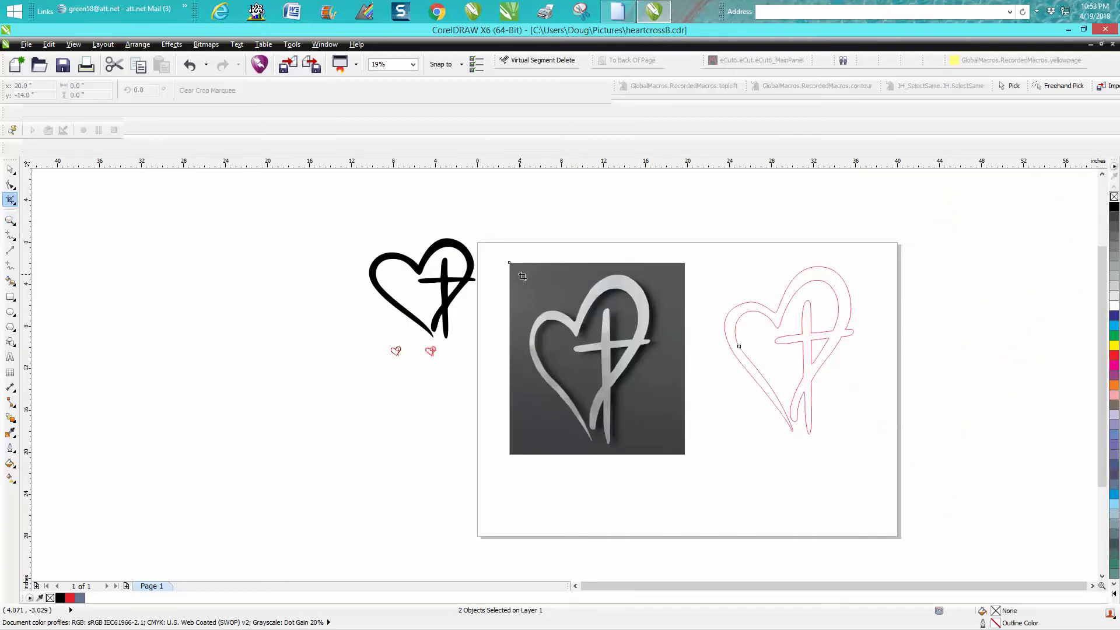
mouse_move(522, 276)
left_mouse_down()
mouse_move(539, 338)
mouse_move(634, 434)
mouse_move(665, 444)
left_mouse_up()
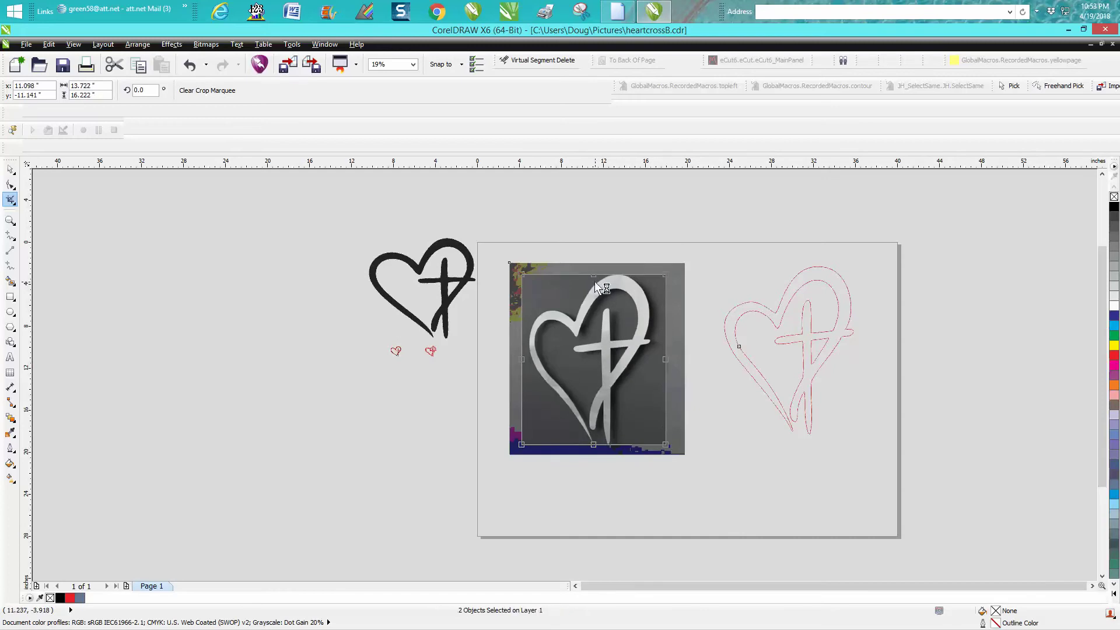
left_click_drag(594, 275, 594, 271)
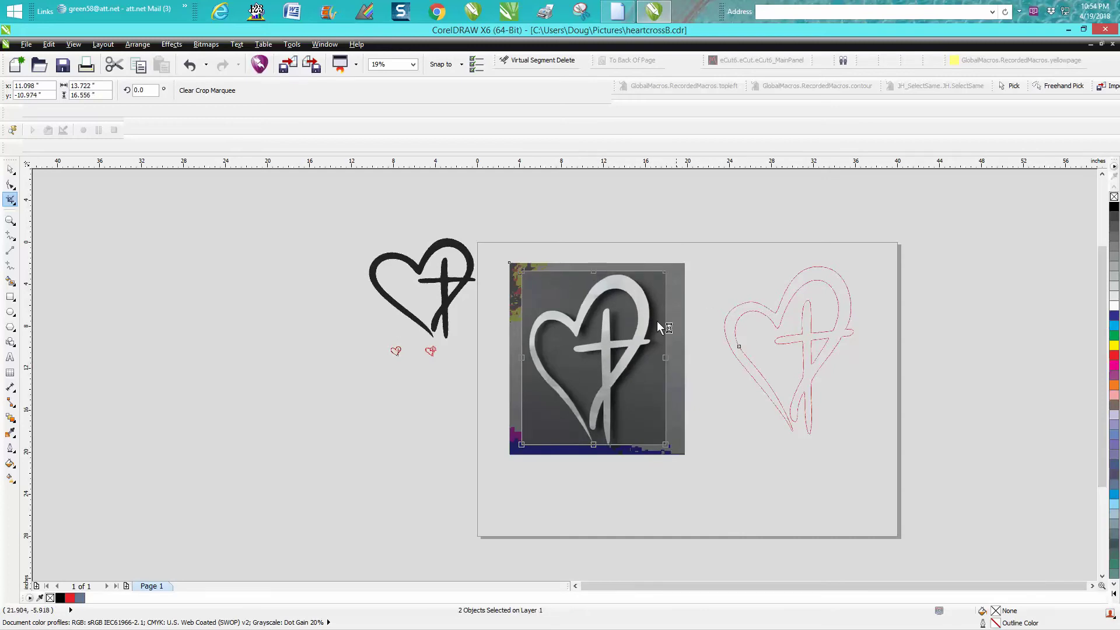
double_click(626, 324)
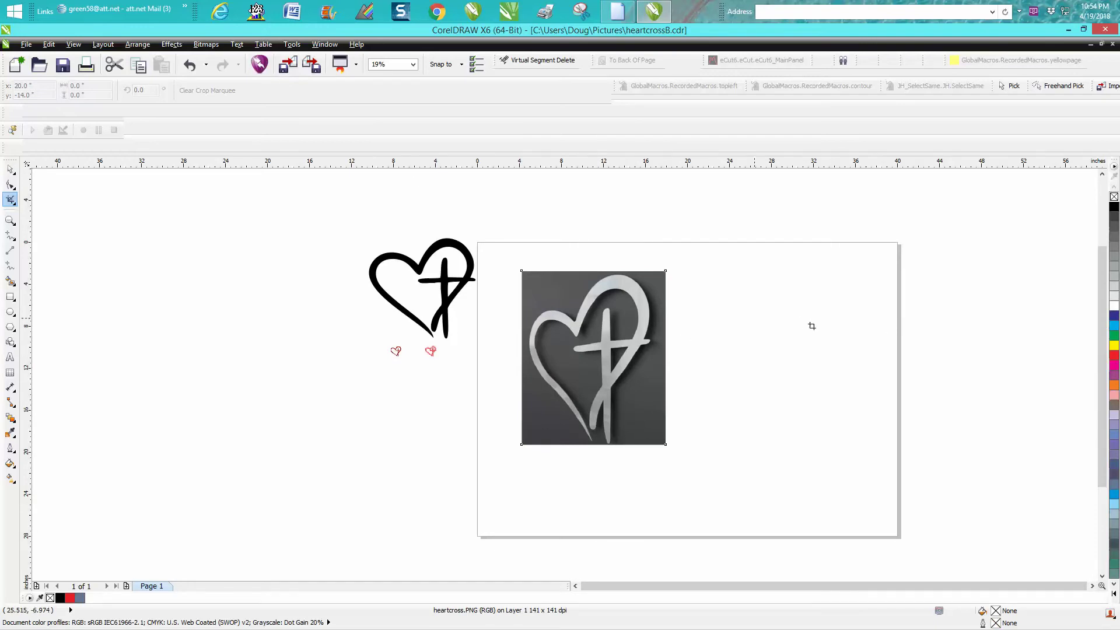
left_click(10, 169)
left_click(519, 260)
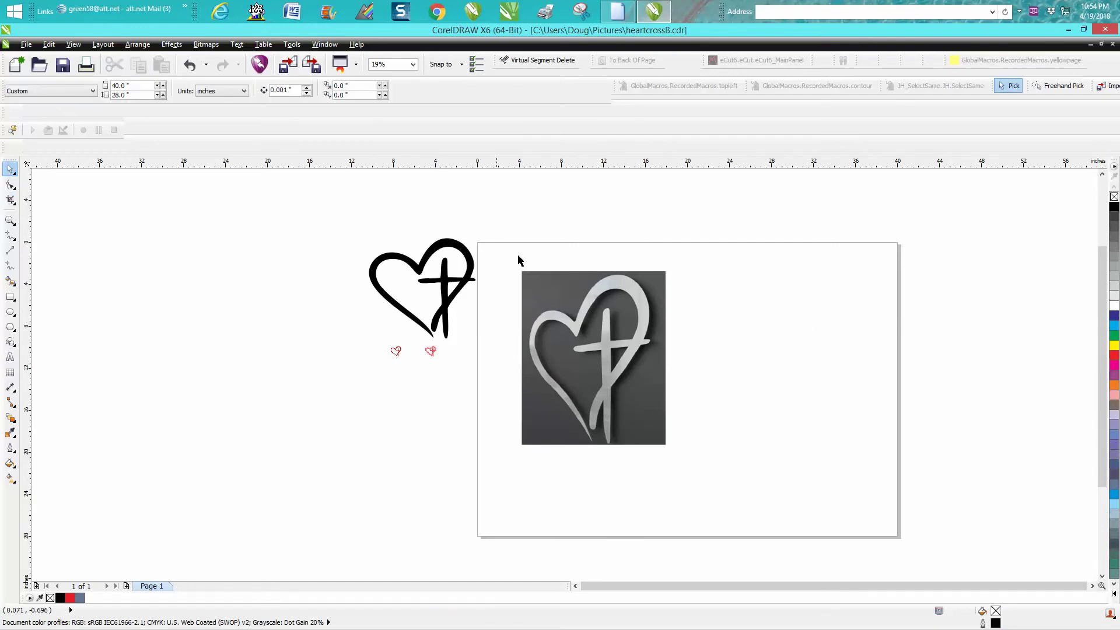
left_click(190, 65)
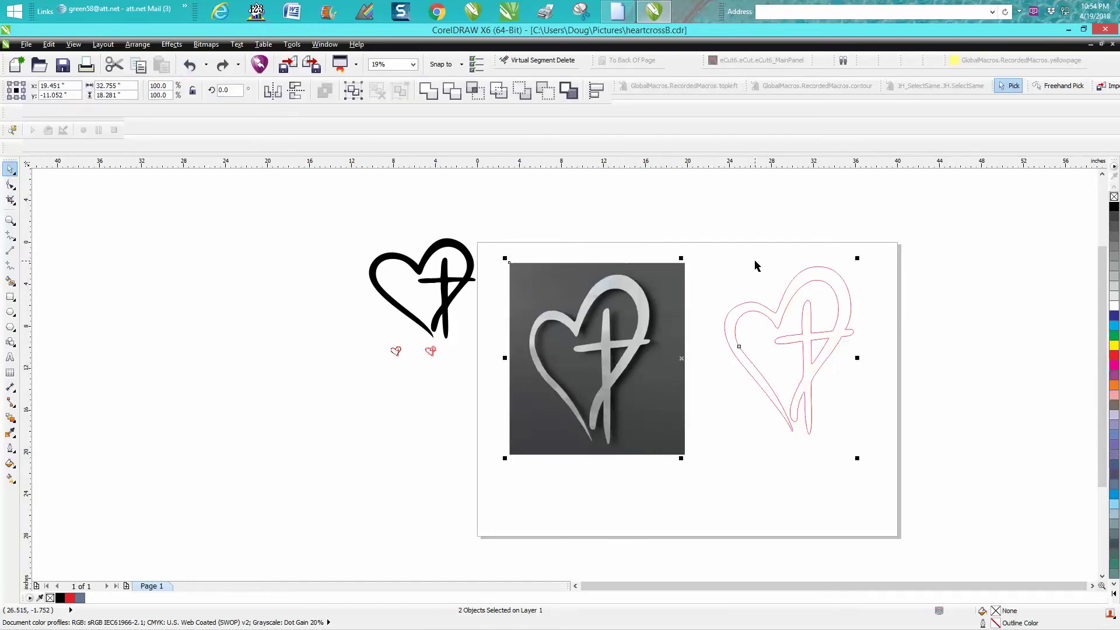
Select only the photo bitmap, mark a tighter crop area, and zoom in on the photo.
left_click(678, 278)
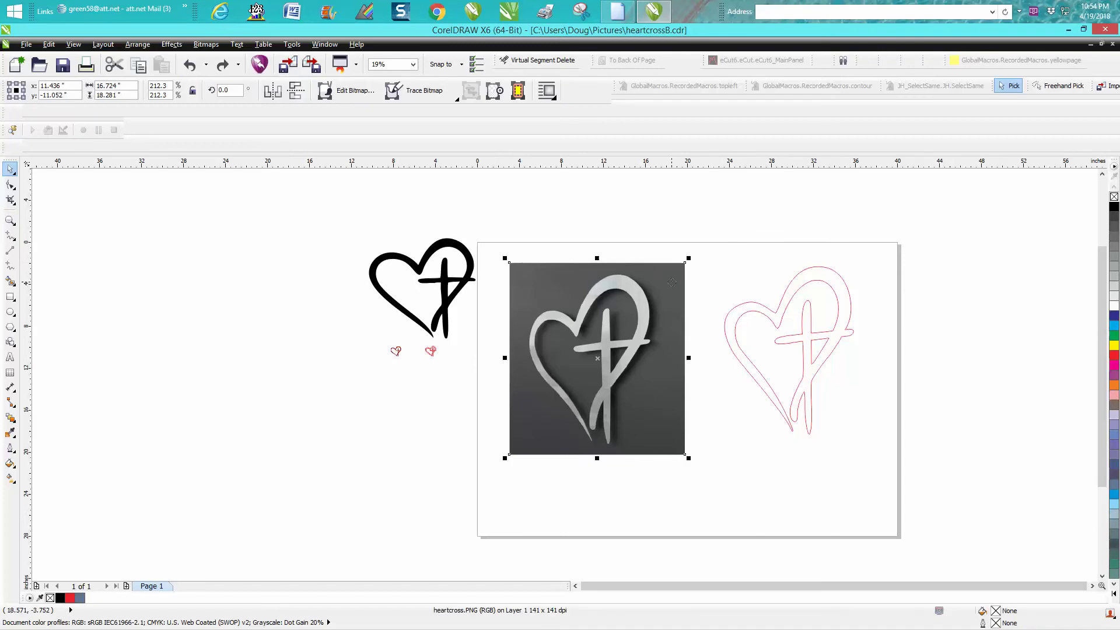
left_click(10, 201)
left_click_drag(523, 272, 671, 447)
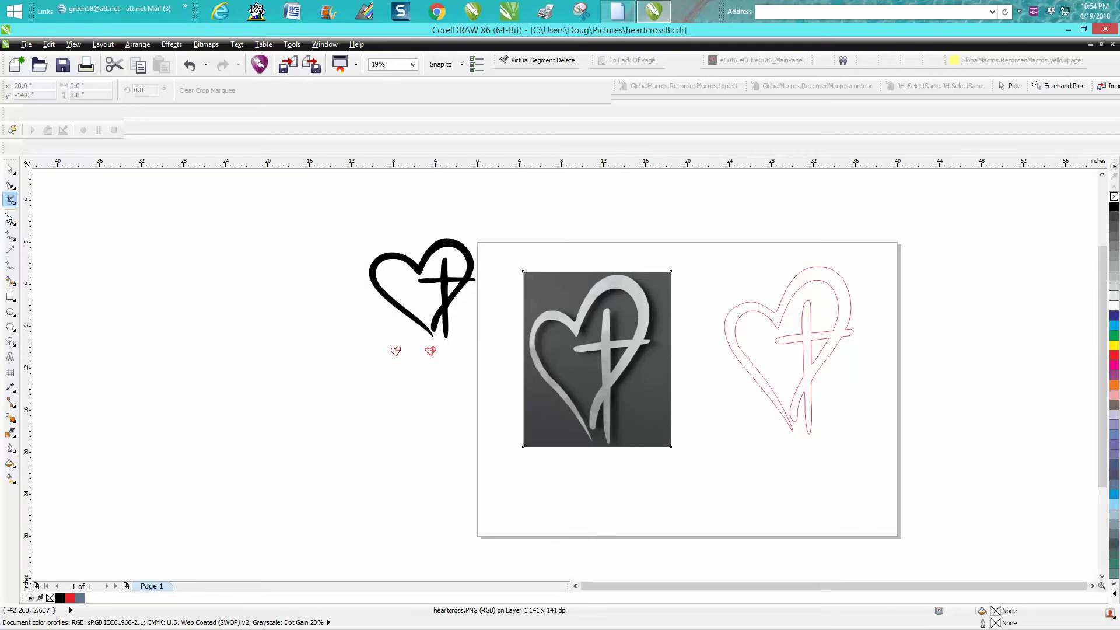
left_click(10, 220)
left_click_drag(517, 257, 727, 460)
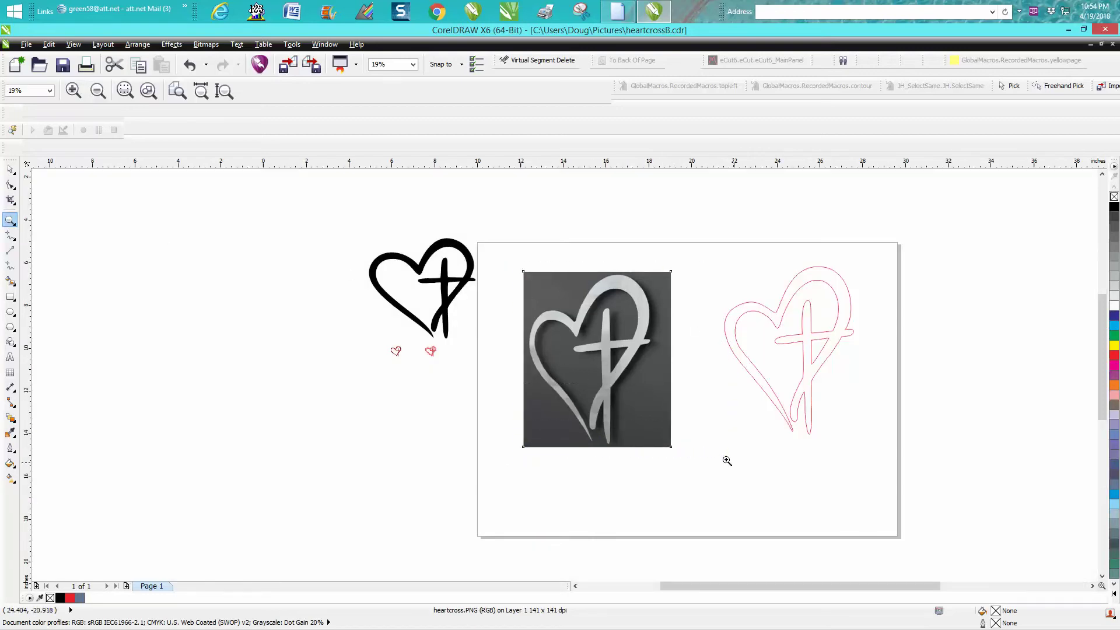
Resample the photo to a horizontal resolution of 300 dpi.
left_click(10, 169)
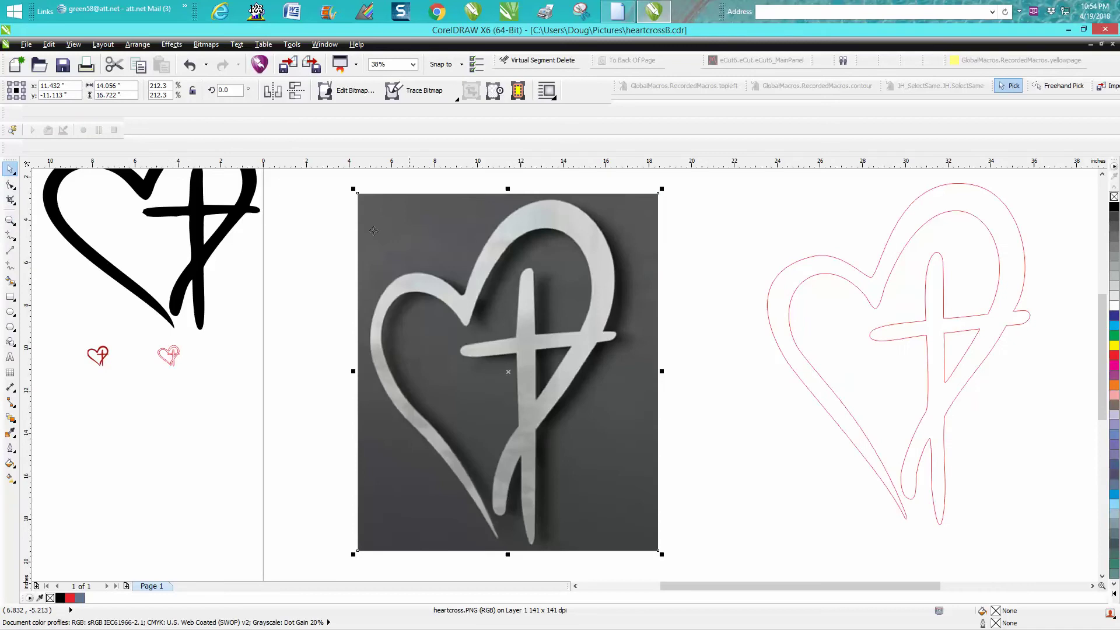
left_click(208, 45)
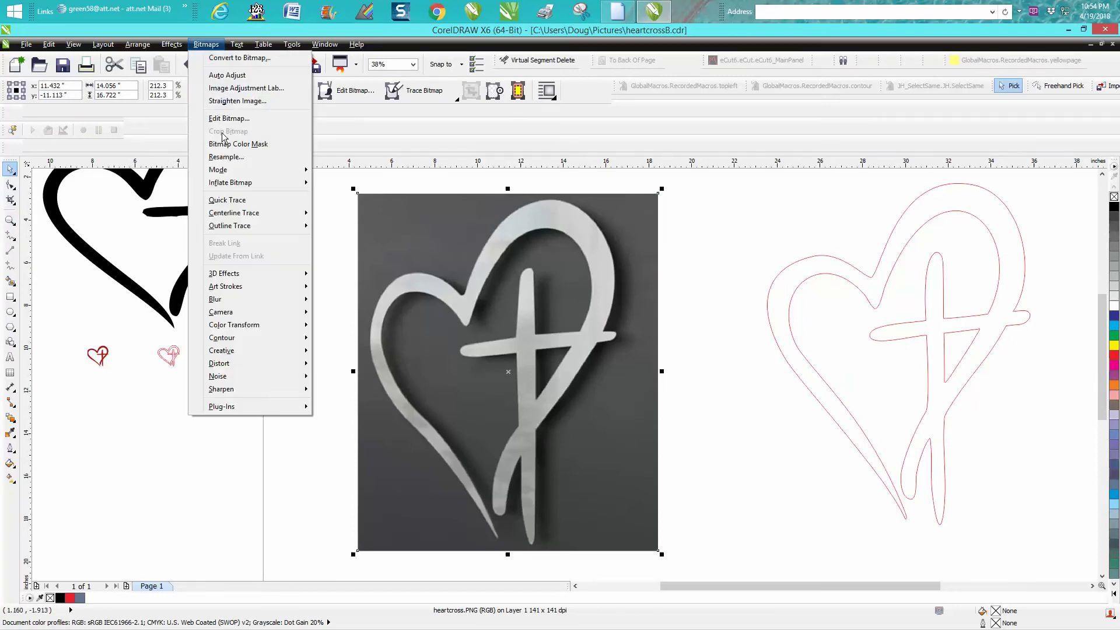
left_click(226, 157)
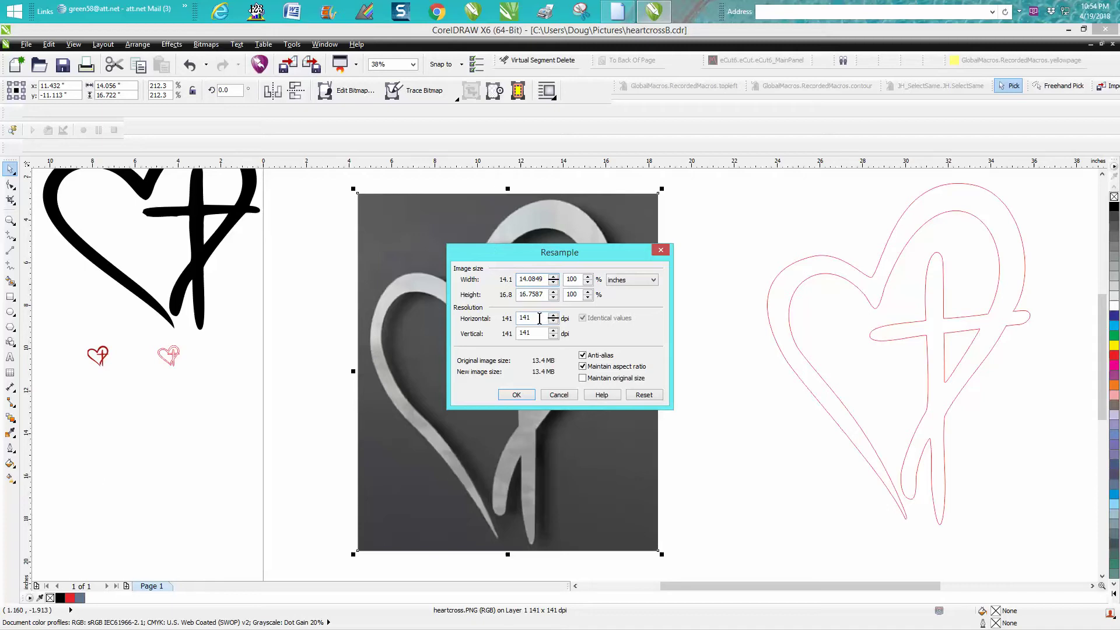
left_click_drag(538, 318, 509, 322)
type("300")
left_click(521, 395)
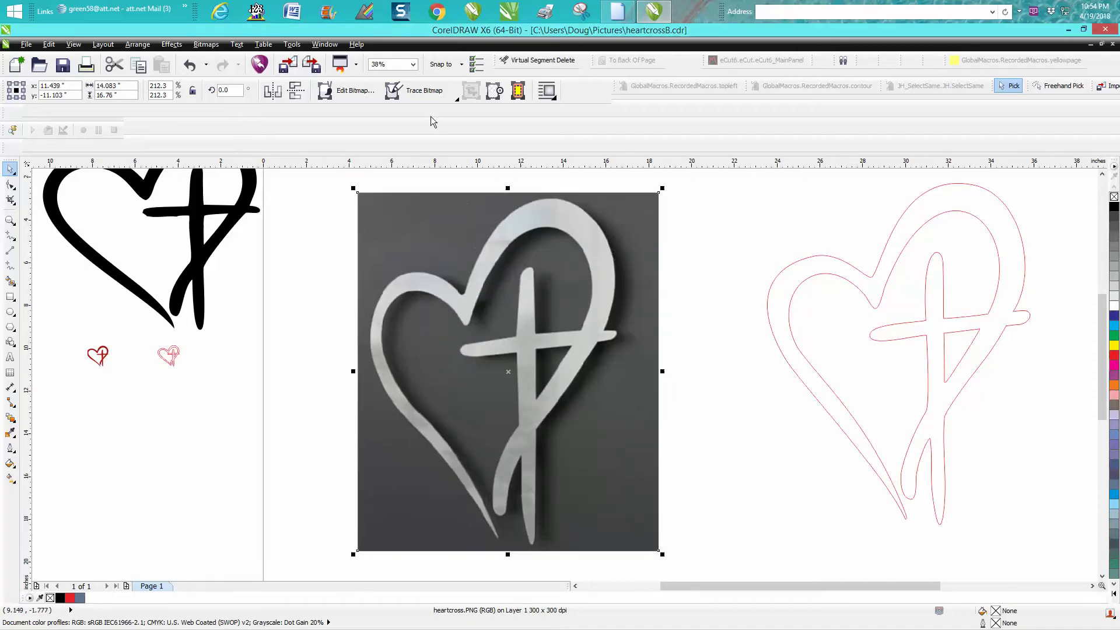
Start an Outline Trace of the photo with the Clipart preset.
left_click(426, 98)
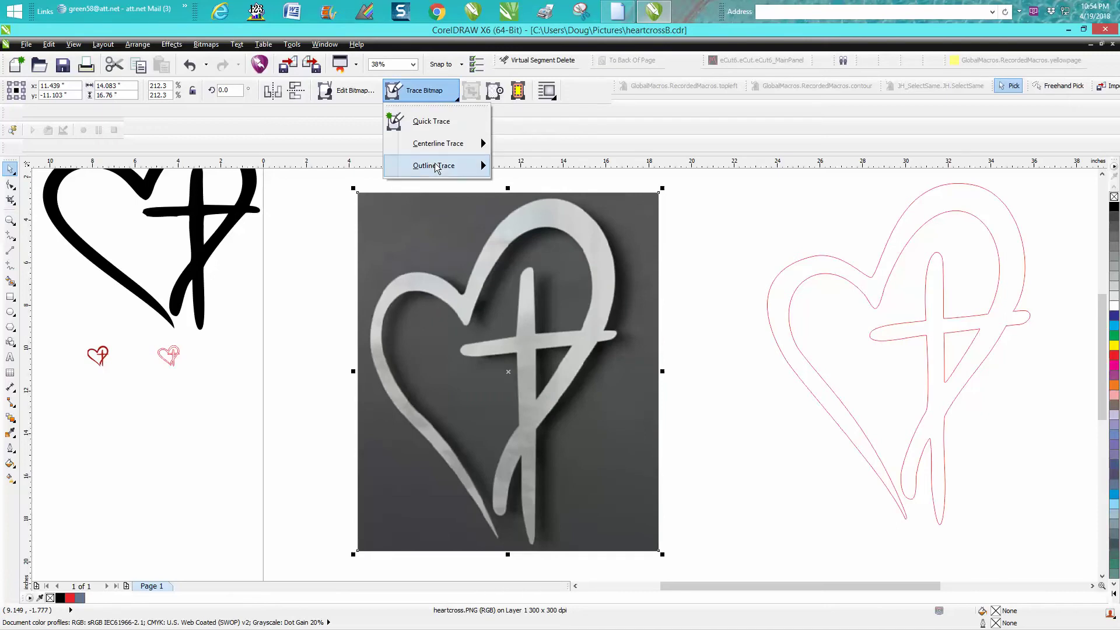
mouse_move(438, 167)
left_click(536, 235)
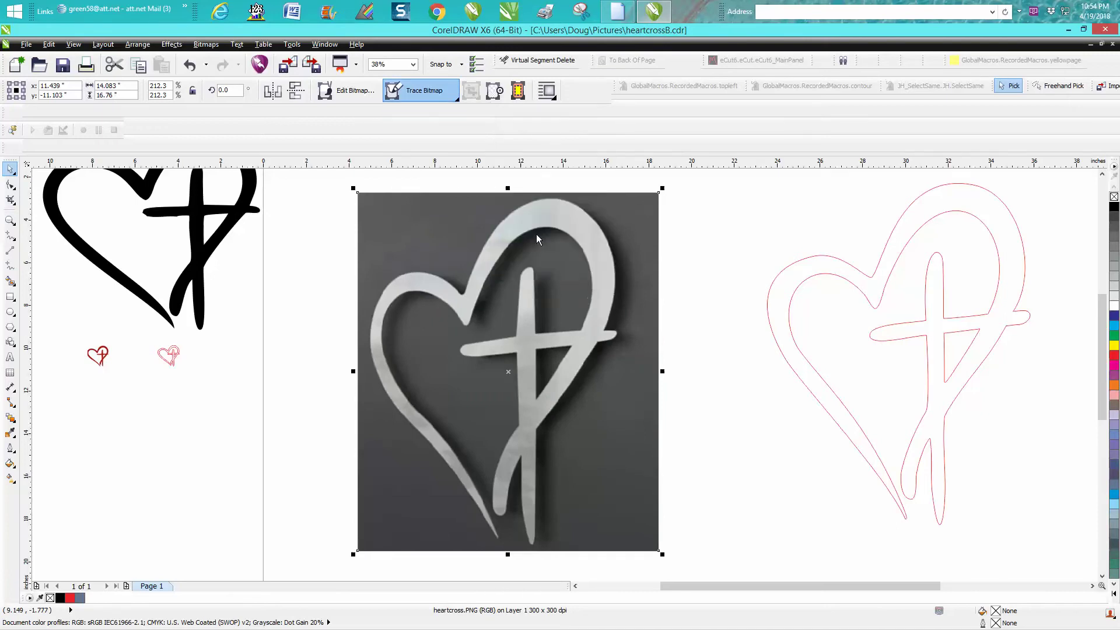
Accept reducing the oversized bitmap so PowerTRACE can trace it.
left_click(536, 358)
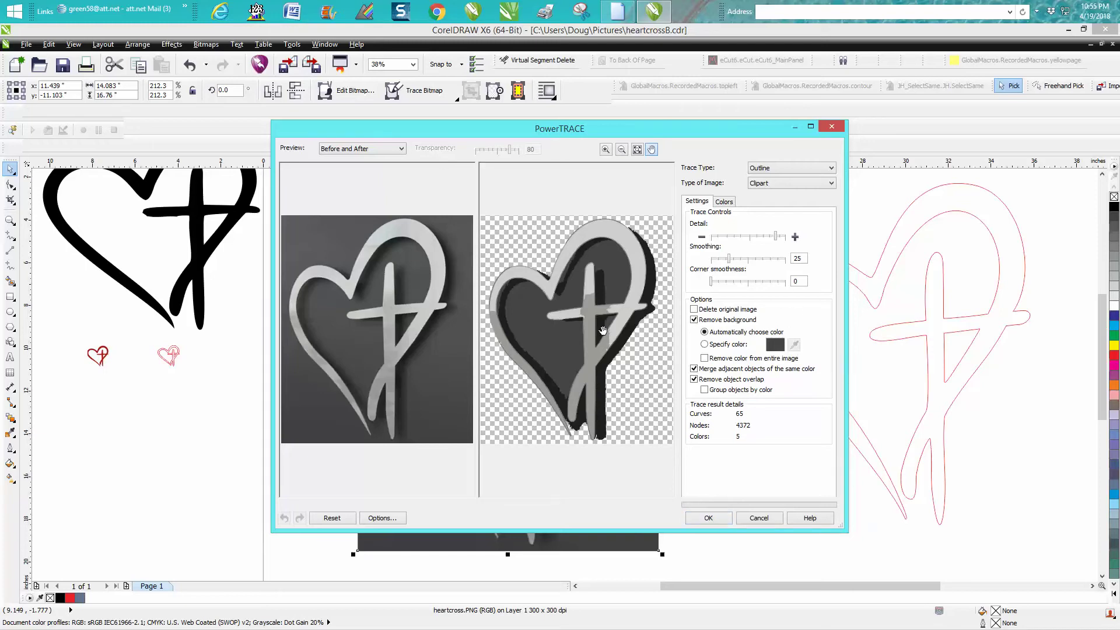
Place the finished trace on the page and move the pink traced heart up and right.
left_click(715, 519)
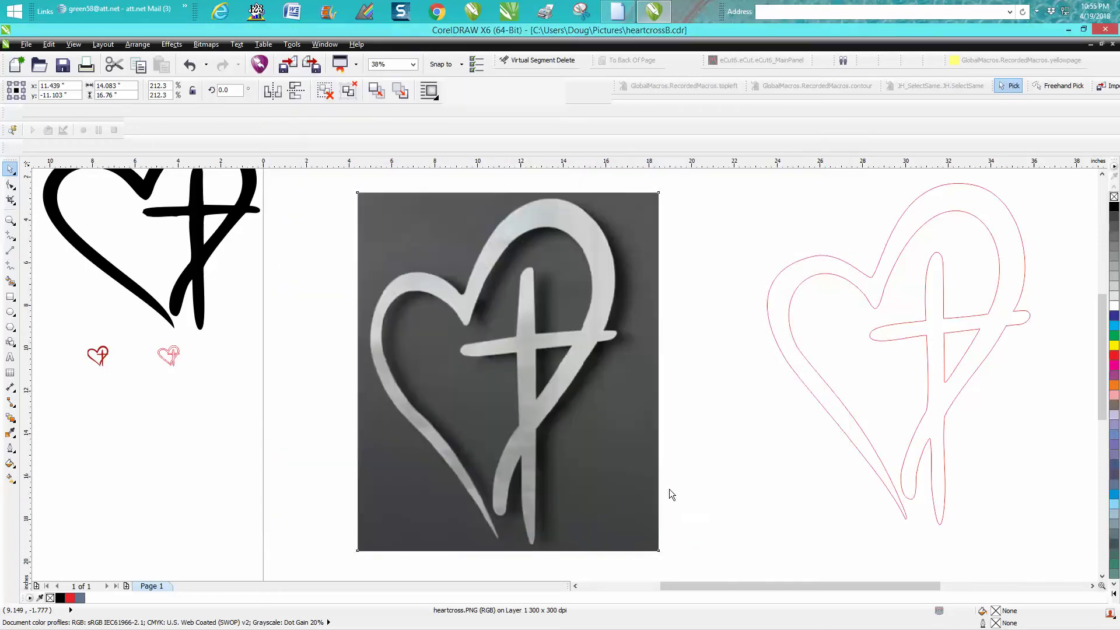
scroll(595, 426, "down", 1)
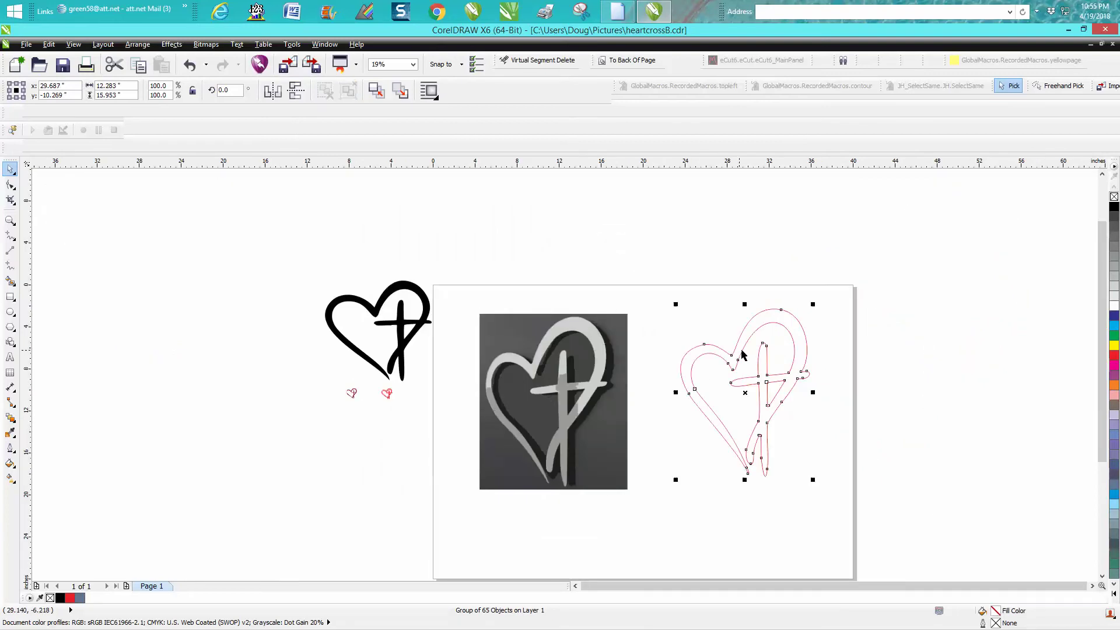
left_click(901, 263)
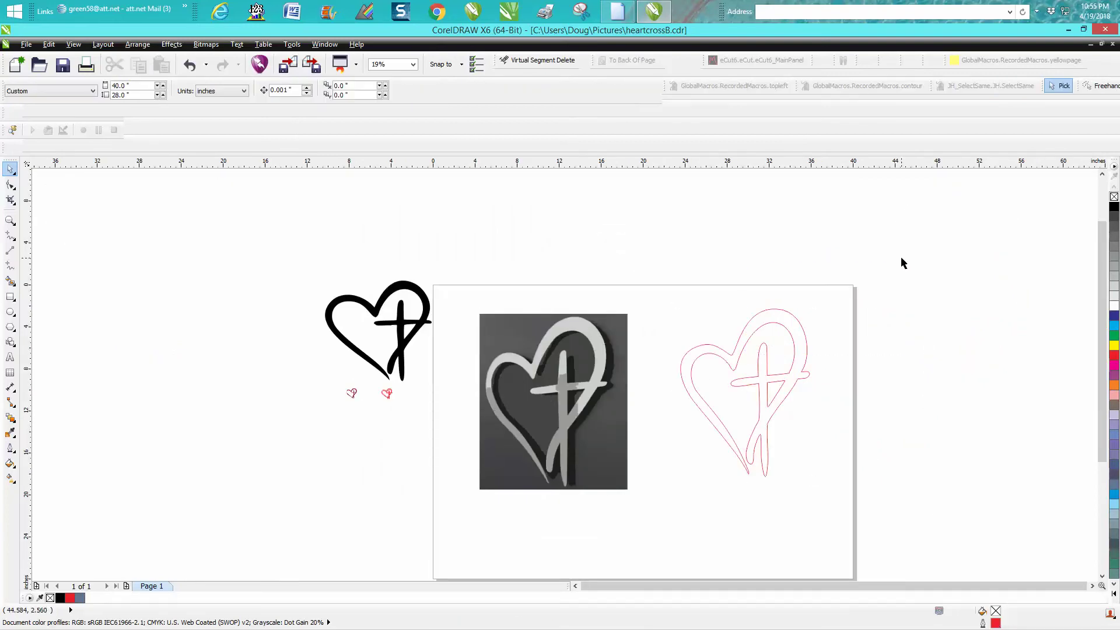
left_click(757, 361)
left_click_drag(744, 392, 895, 305)
Delete the original heart-and-cross photo, restoring the traced group after deleting it by accident.
left_click(624, 362)
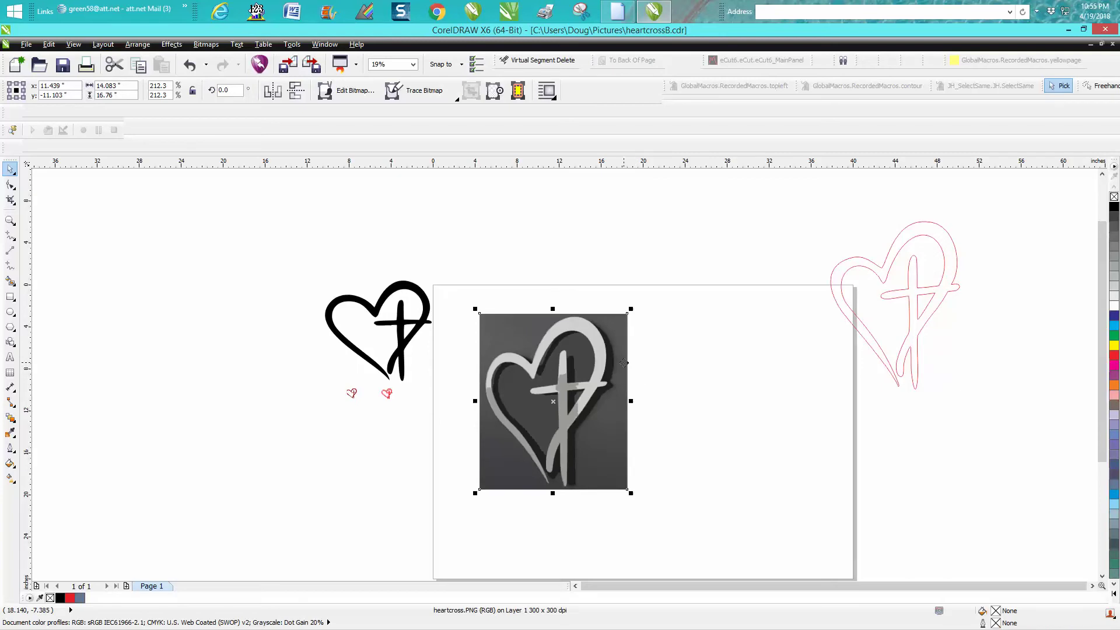
key("Delete")
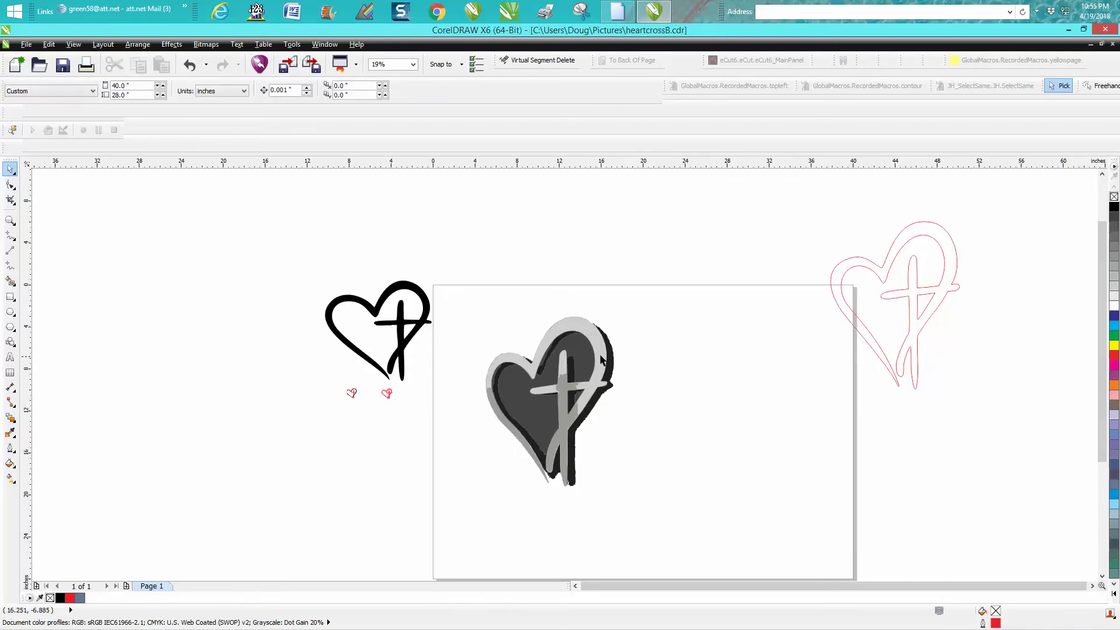
key("Delete")
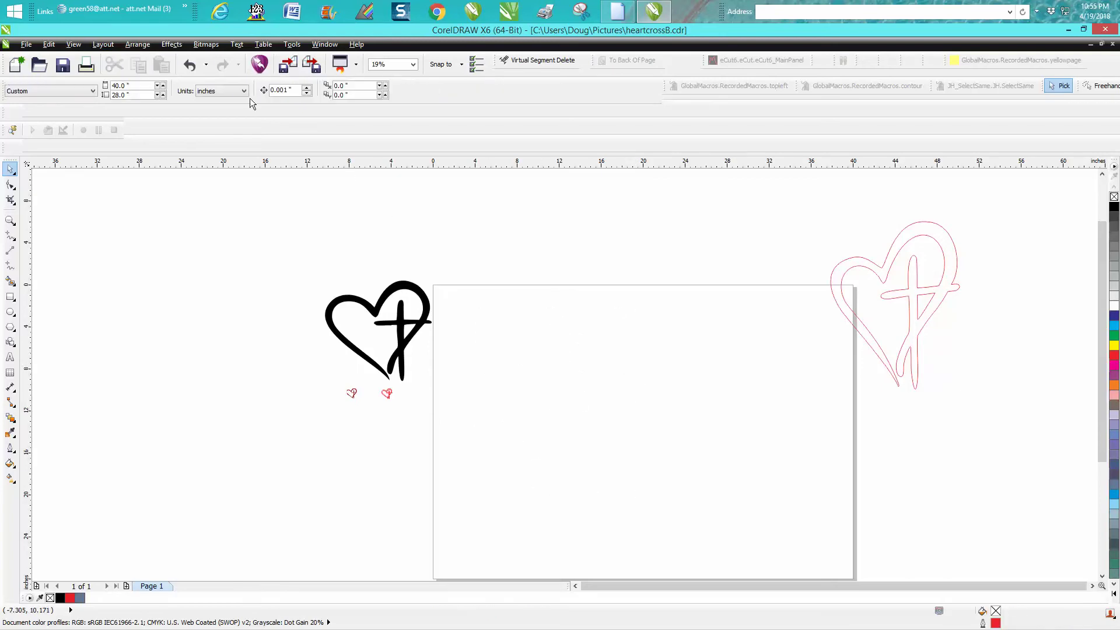
left_click(189, 65)
left_click(137, 44)
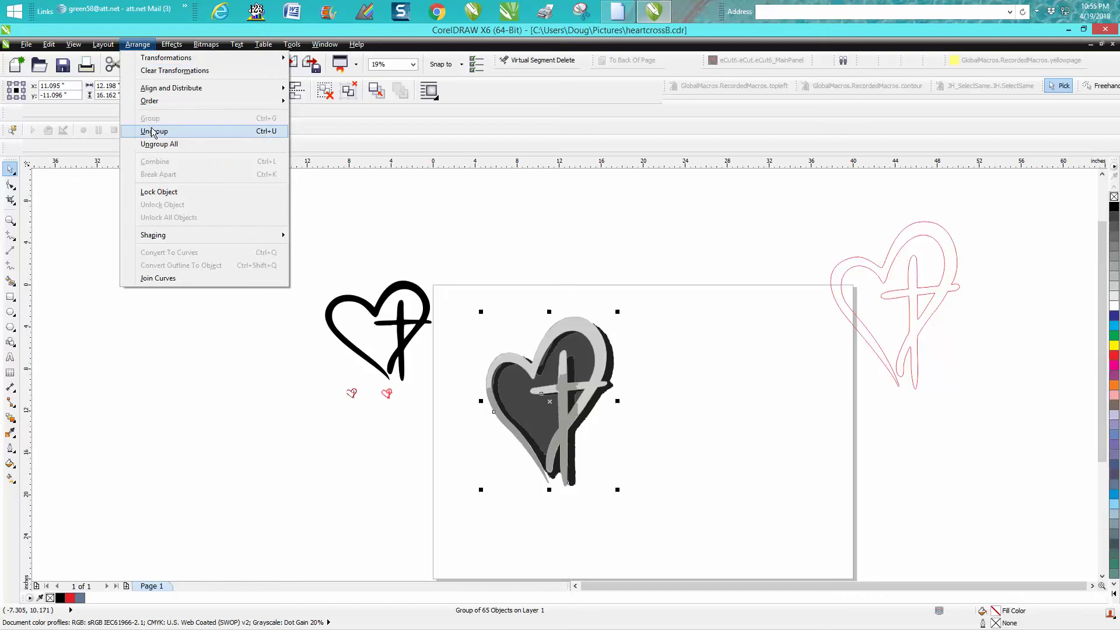
Reposition the grey traced heart group on the page.
left_click(211, 217)
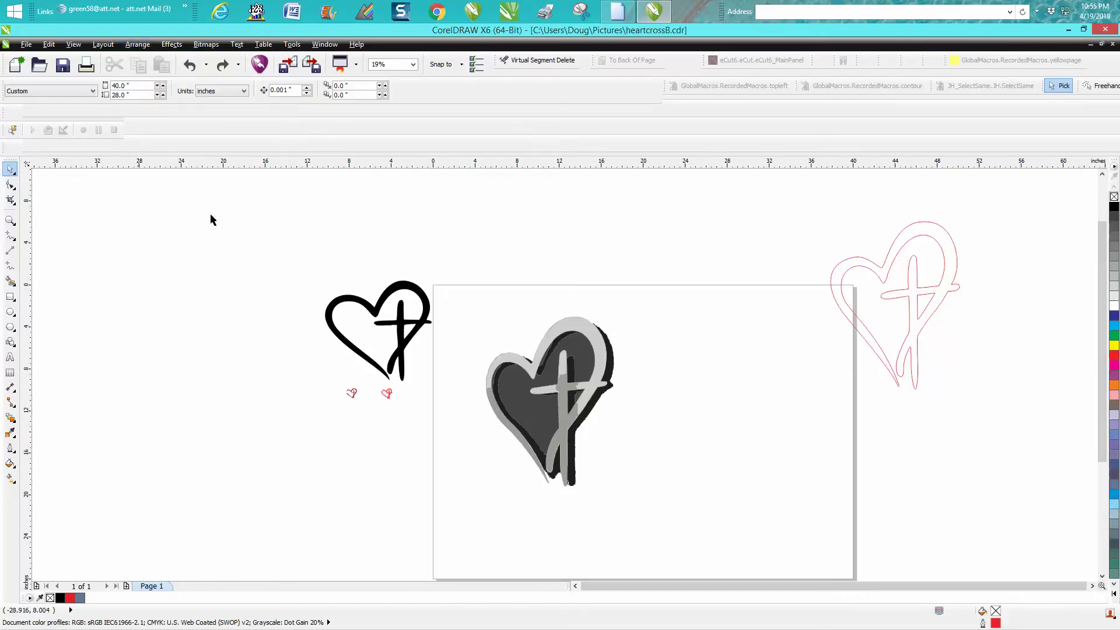
left_click(558, 394)
left_click_drag(558, 394, 751, 397)
left_click_drag(474, 281, 656, 509)
left_click_drag(727, 396, 621, 387)
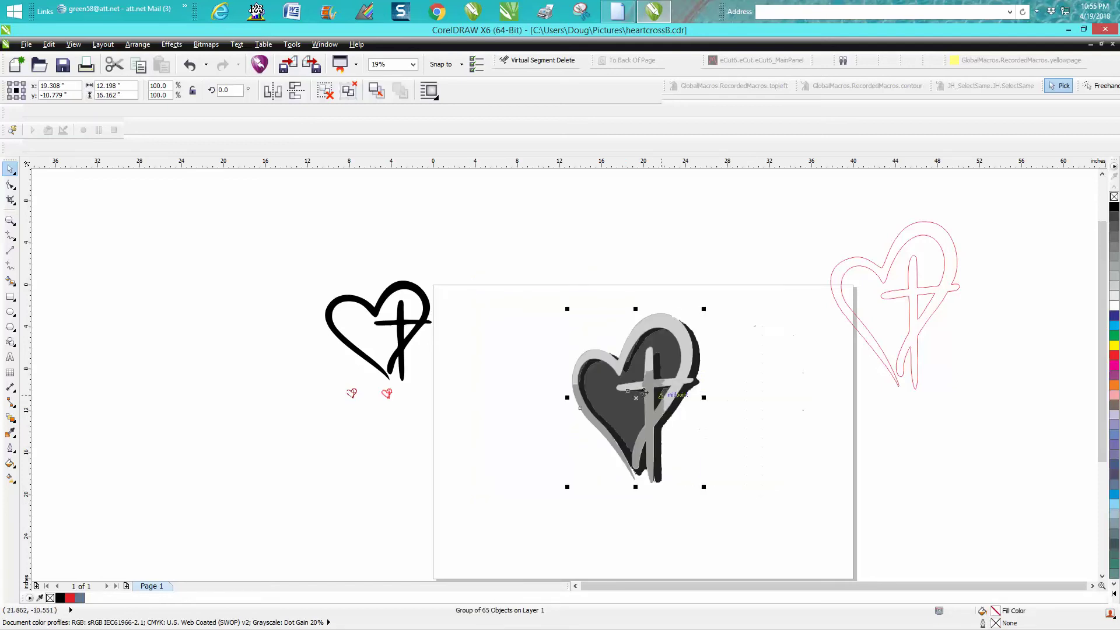
Zoom in on the grey heart and ungroup it into separate pieces.
left_click(10, 222)
left_click_drag(528, 297, 792, 500)
left_click(10, 169)
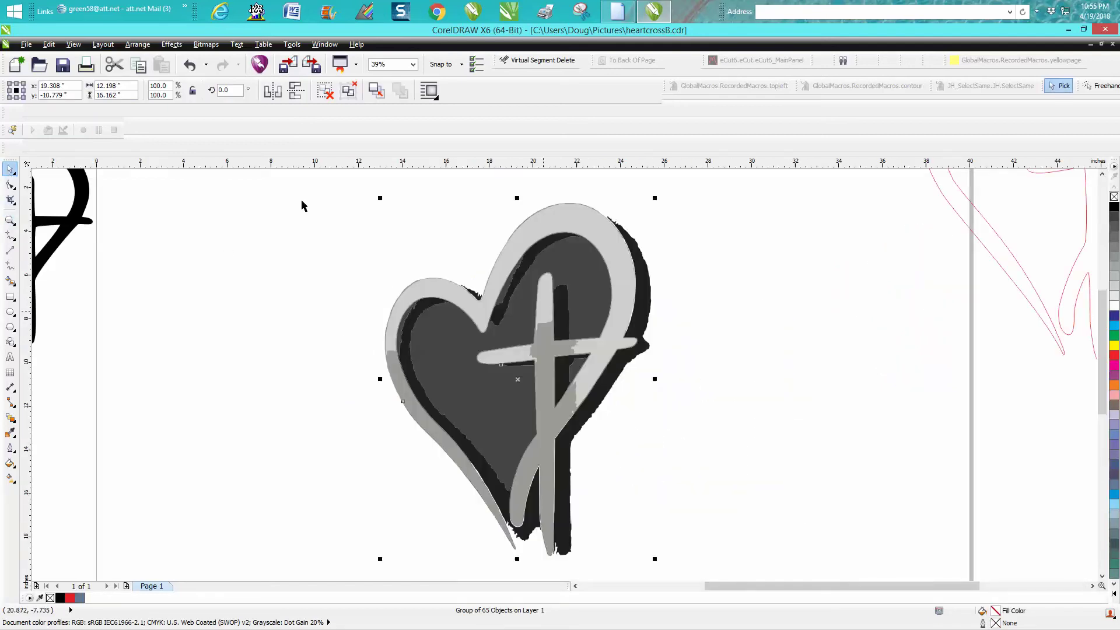
left_click(135, 47)
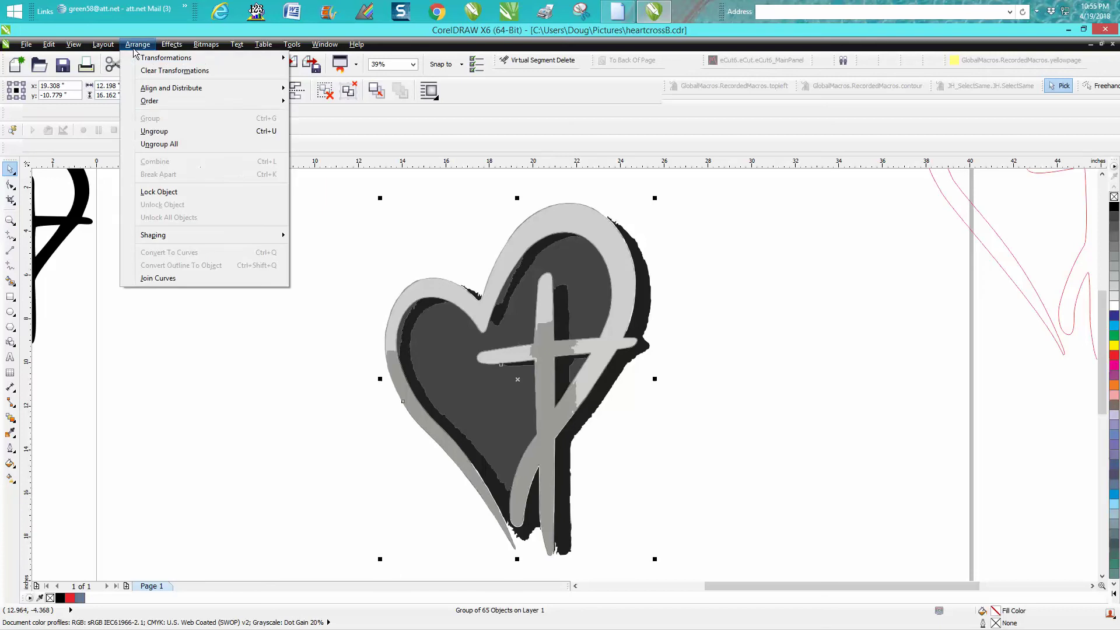
left_click(154, 131)
left_click(260, 179)
Delete the dark grey heart fill, the left black shadow and the dark slivers along the upper-left edge.
left_click(572, 275)
key("Delete")
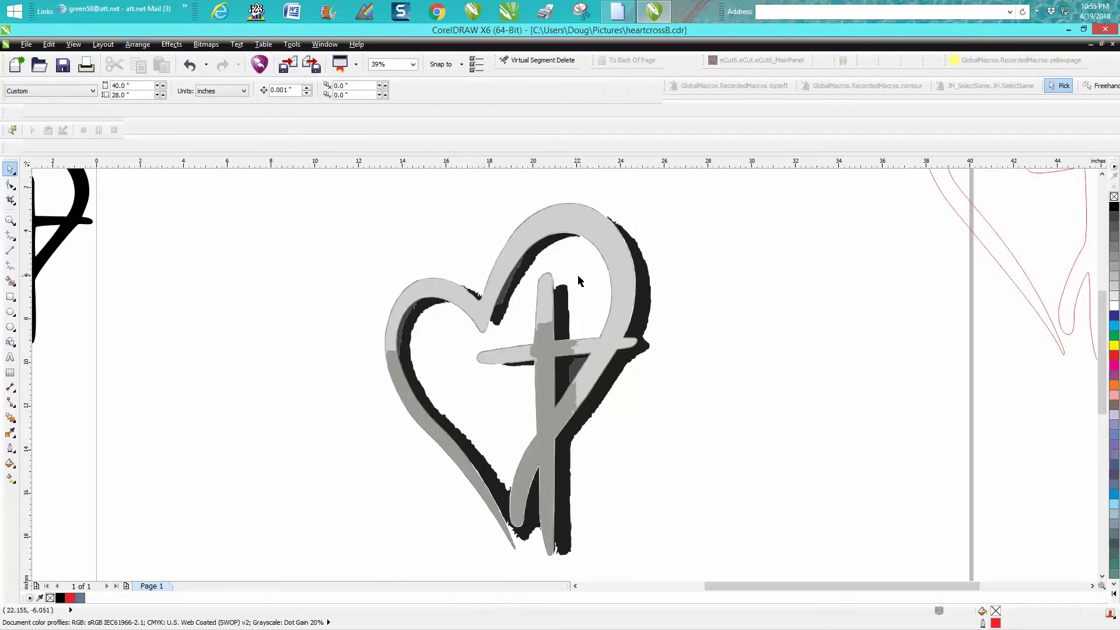
left_click(534, 261)
key("Delete")
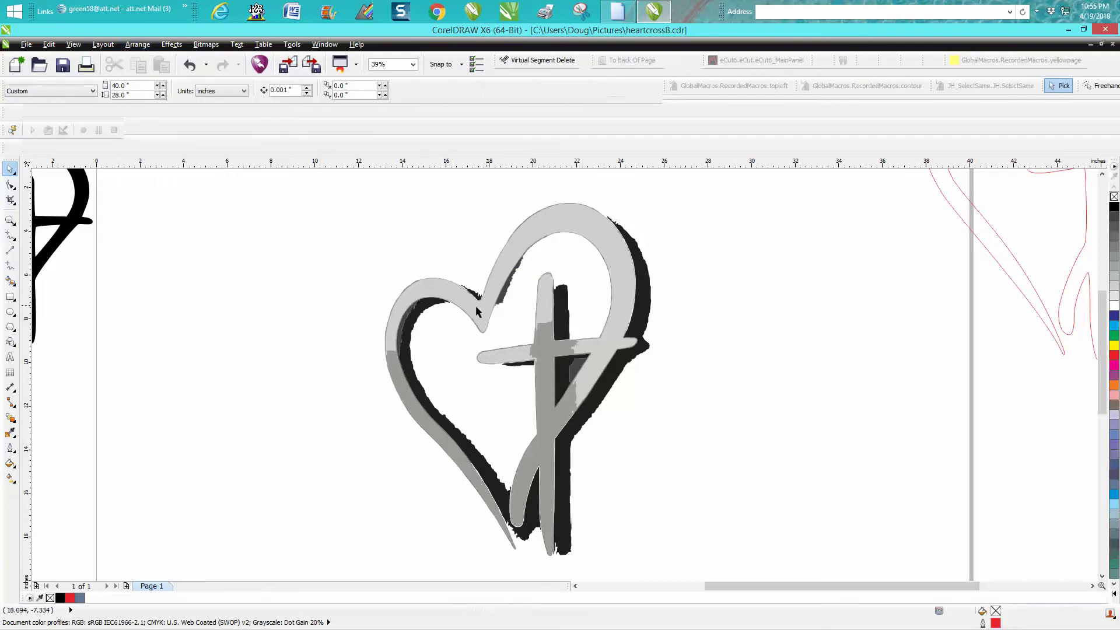
left_click(425, 309)
key("Delete")
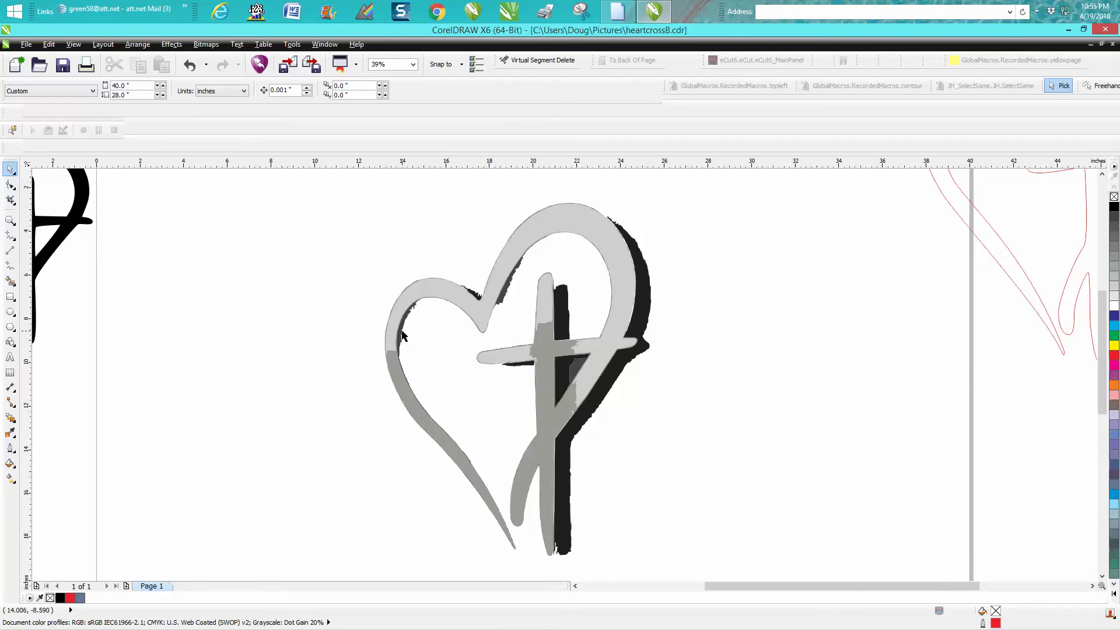
left_click(401, 335)
key("Delete")
left_click(509, 290)
key("Delete")
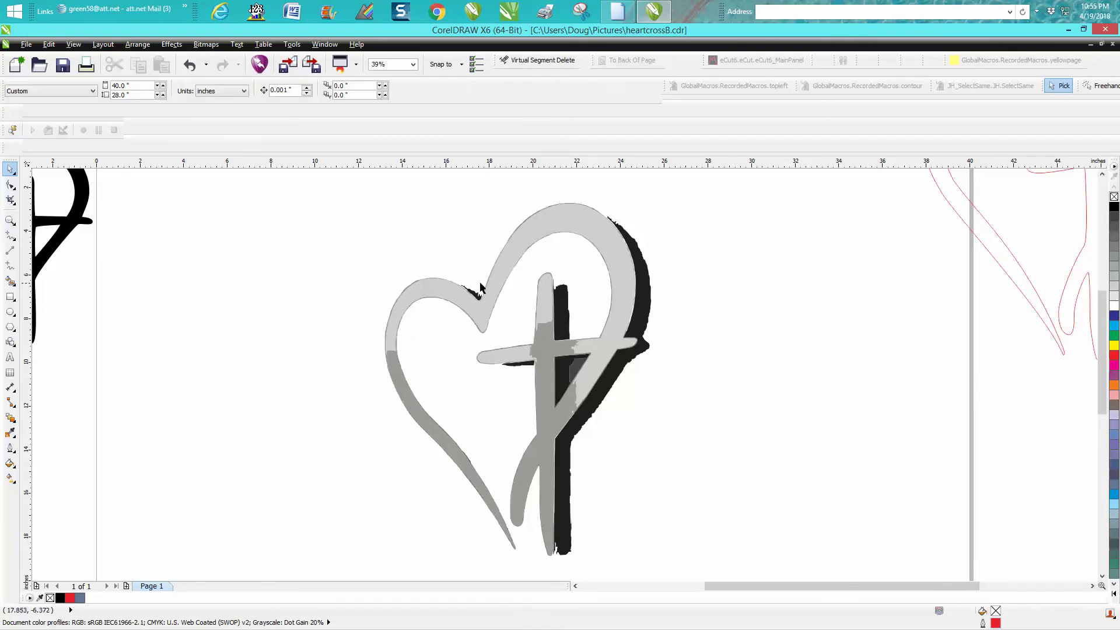
Delete the remaining black strips and shadows around the cross and the heart's right edge.
left_click(475, 296)
key("Delete")
left_click(557, 309)
key("Delete")
left_click(642, 290)
key("Delete")
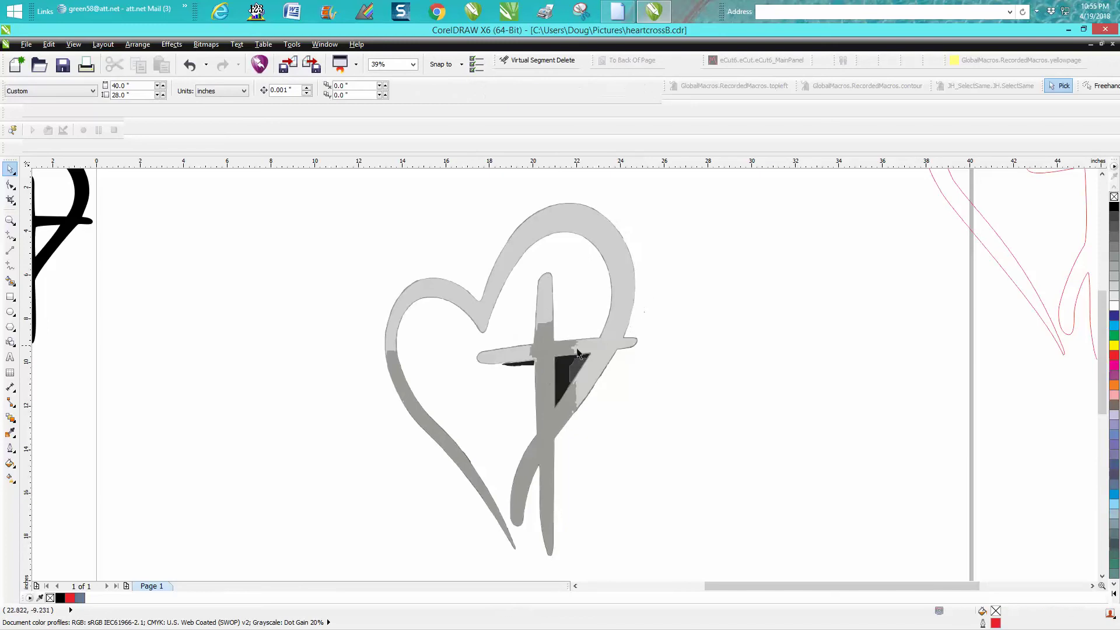
left_click(565, 380)
key("Delete")
left_click(576, 368)
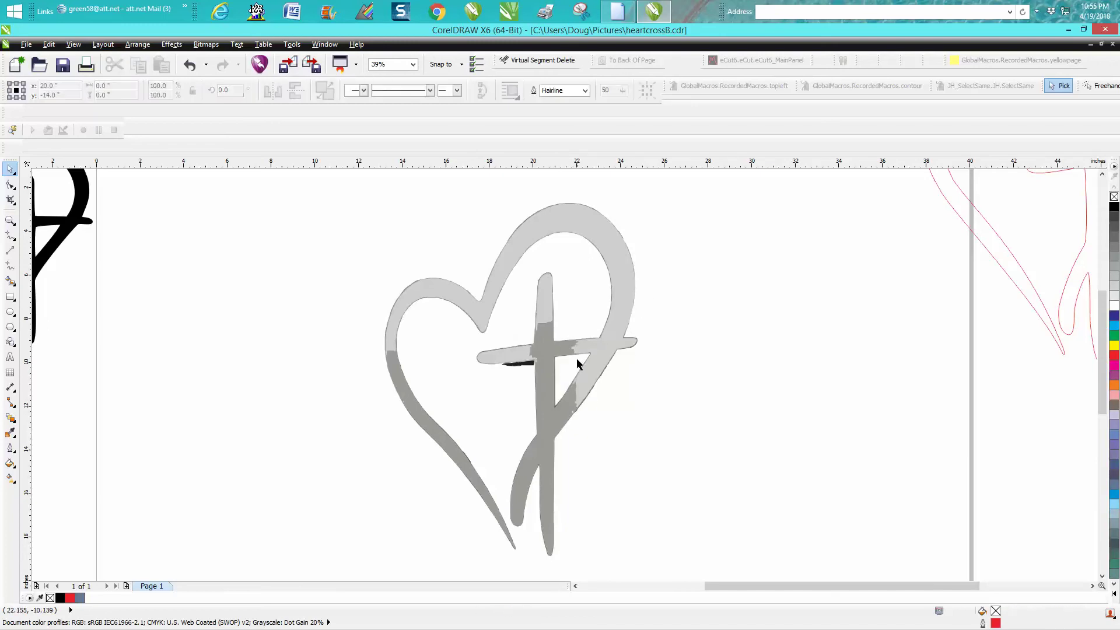
key("Delete")
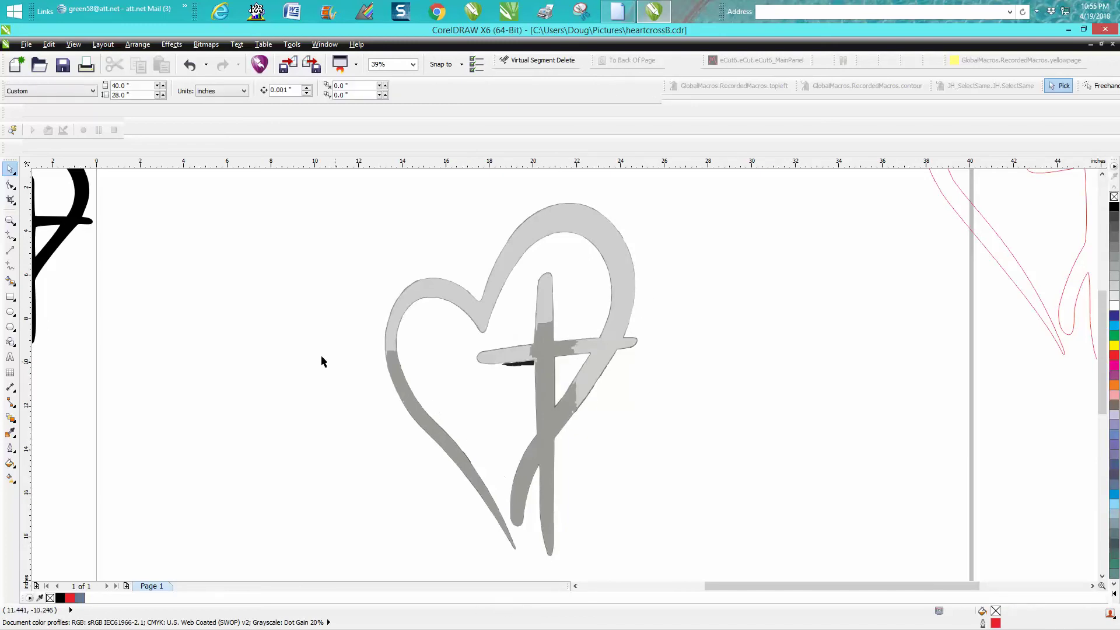
left_click(529, 362)
Delete the black strip under the cross's arm and set the nudge distance to 13 inches.
key("Delete")
scroll(323, 265, "down", 2)
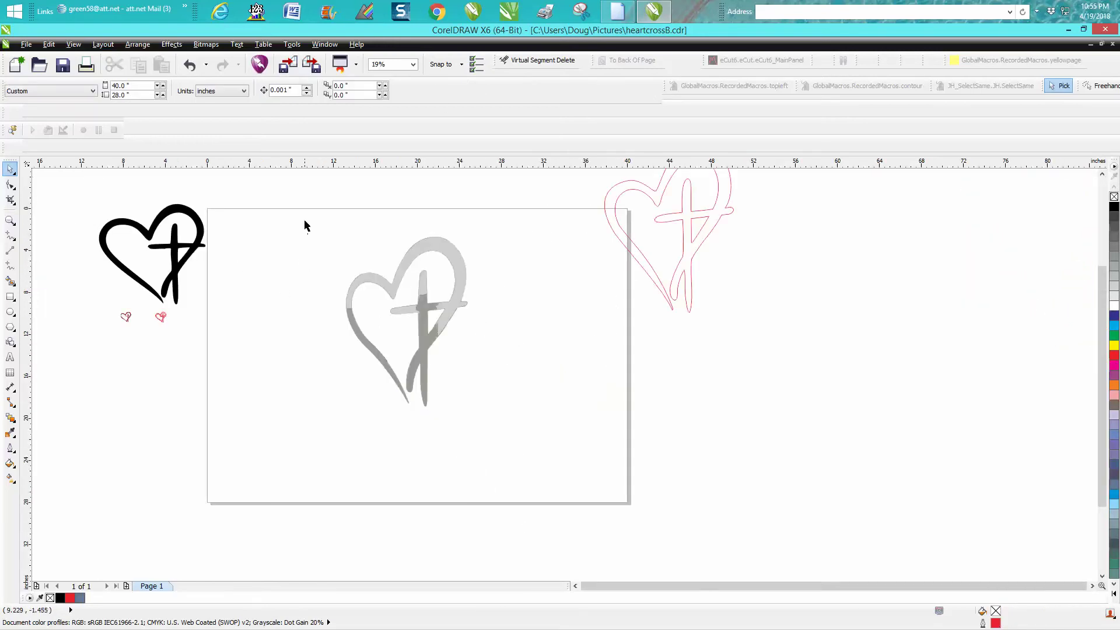
left_click_drag(304, 211, 537, 430)
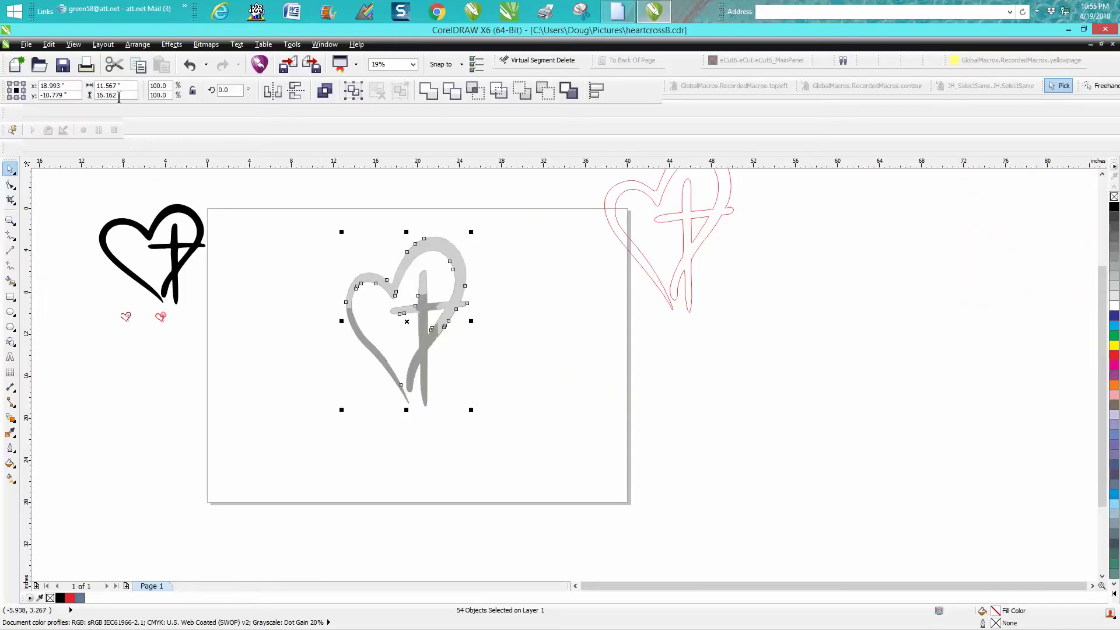
left_click(226, 179)
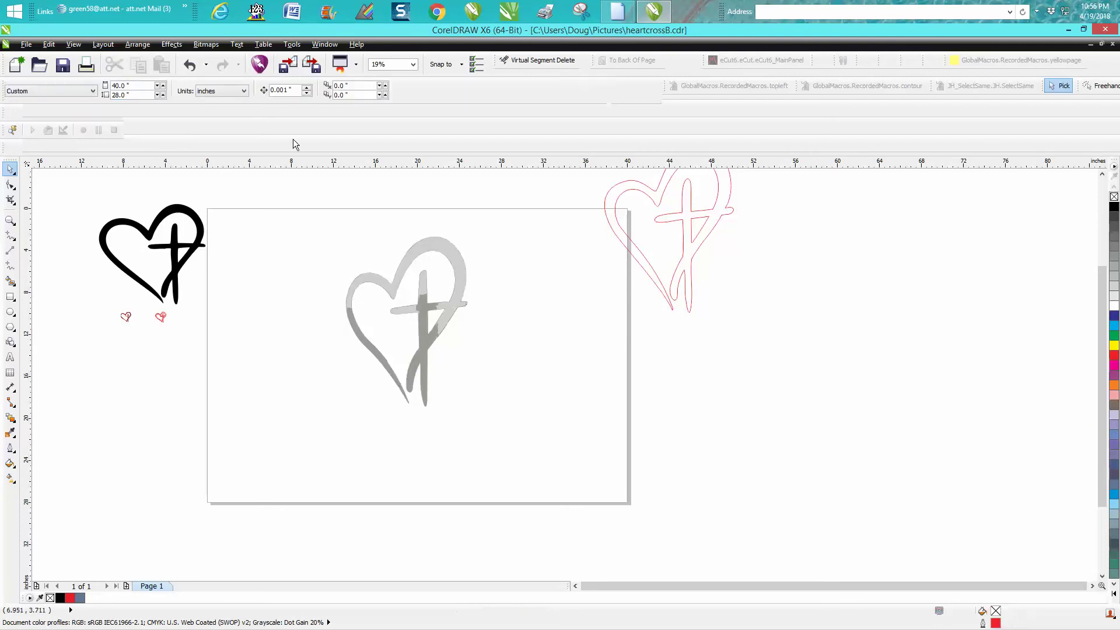
double_click(291, 89)
Nudge the light grey curve, grey heart and cross 13 inches right, deleting a small thin curve.
left_click(461, 264)
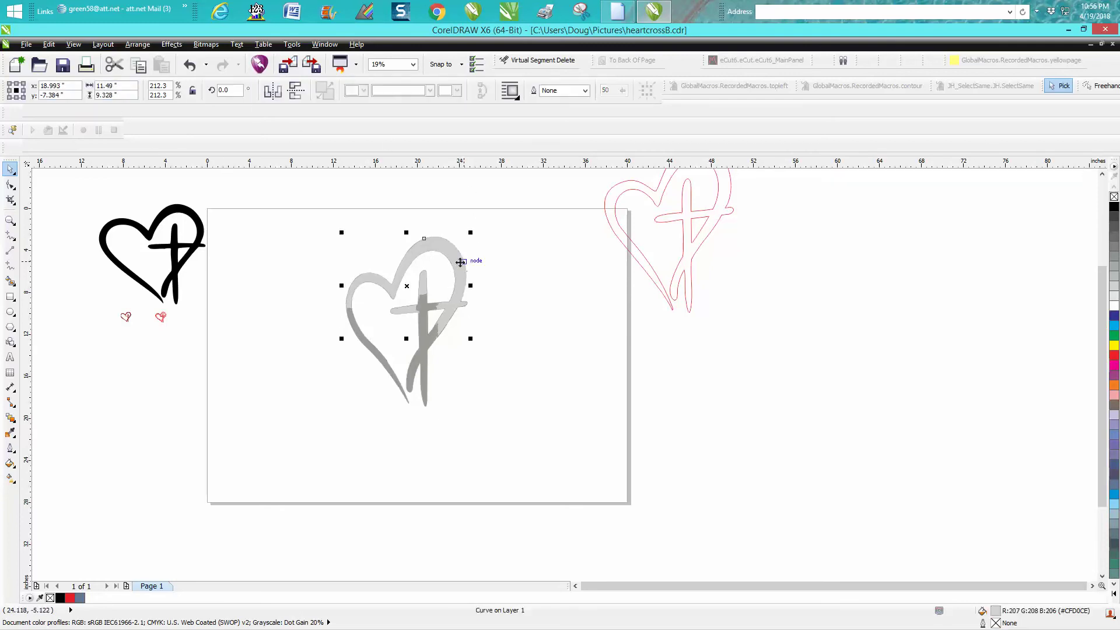
key("Right")
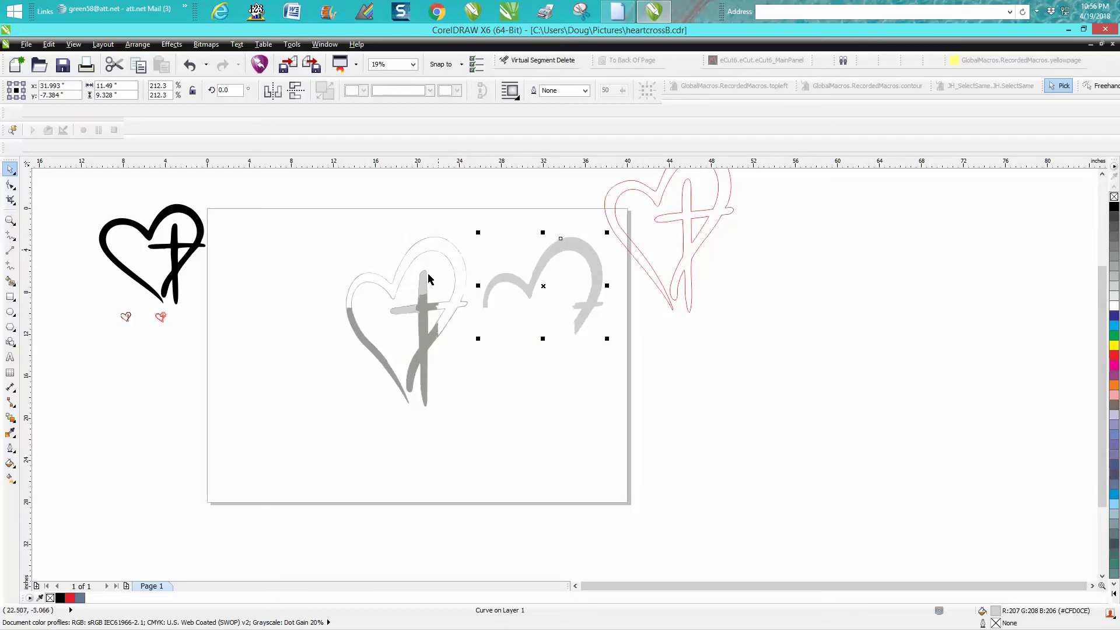
left_click(368, 352)
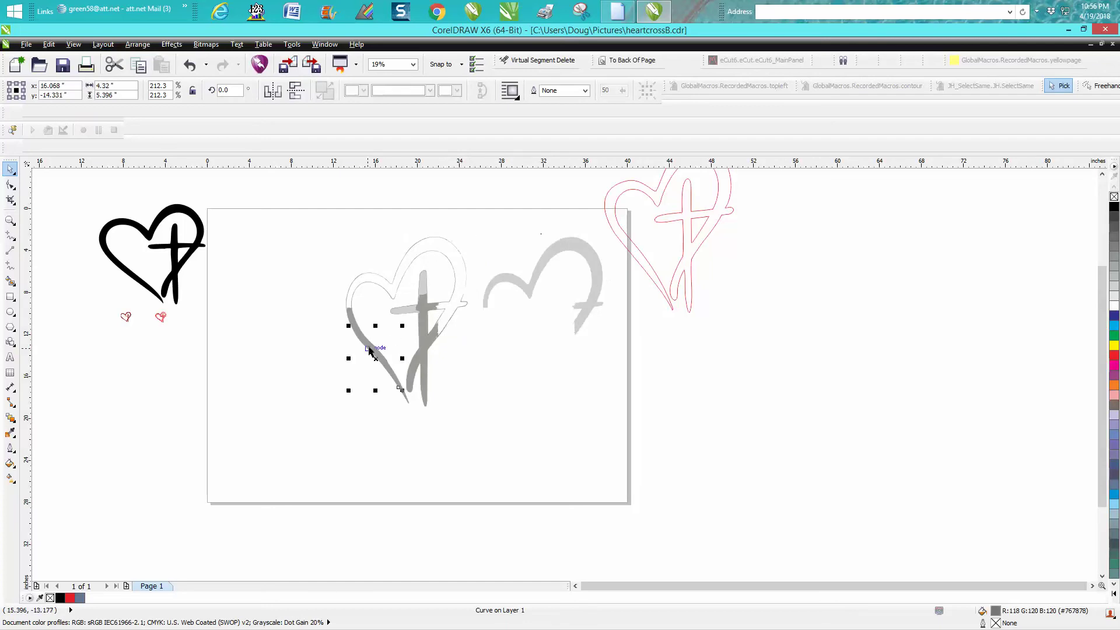
key("Right")
key("Delete")
left_click(359, 336)
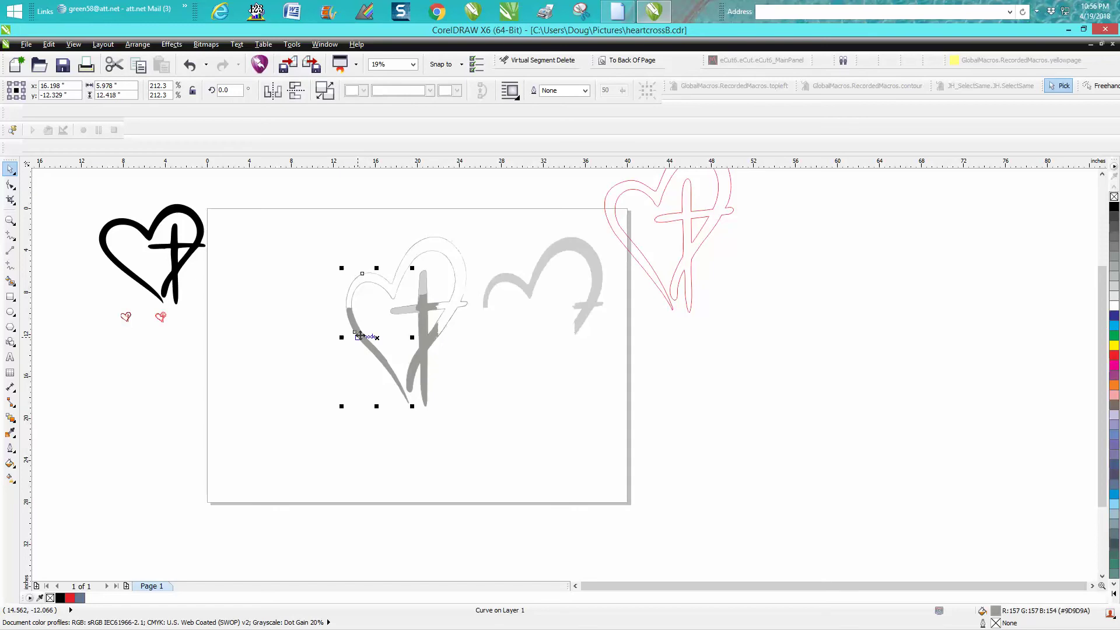
key("Right")
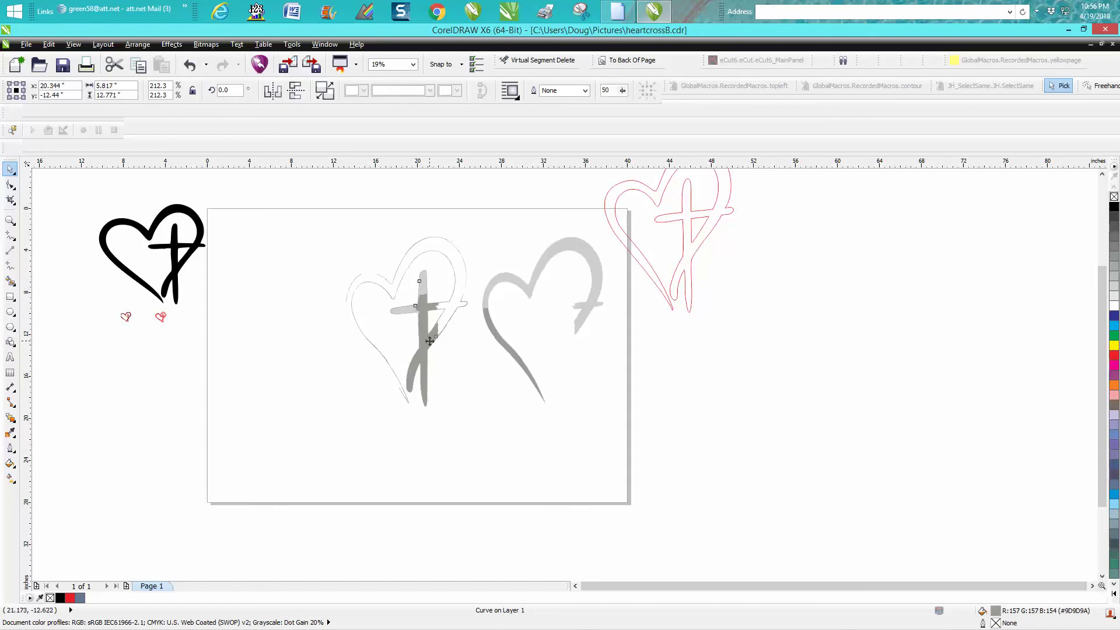
left_click(431, 344)
key("Right")
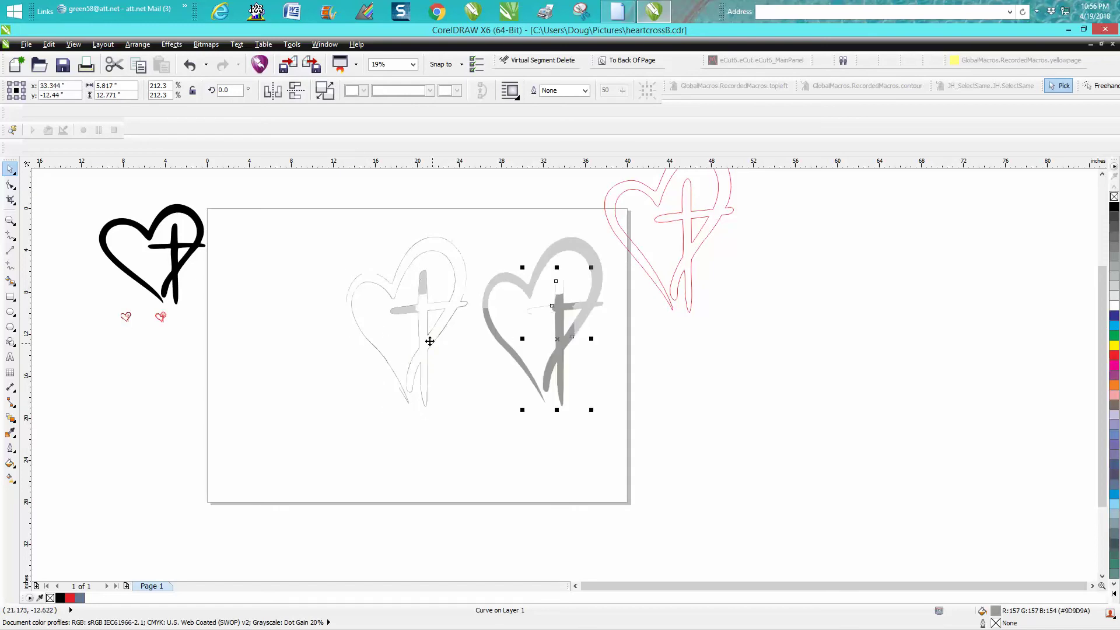
Nudge the remaining cross pieces onto the moved heart and delete the leftover light-grey outline pieces.
left_click(425, 287)
key("Right")
left_click(412, 313)
key("Right")
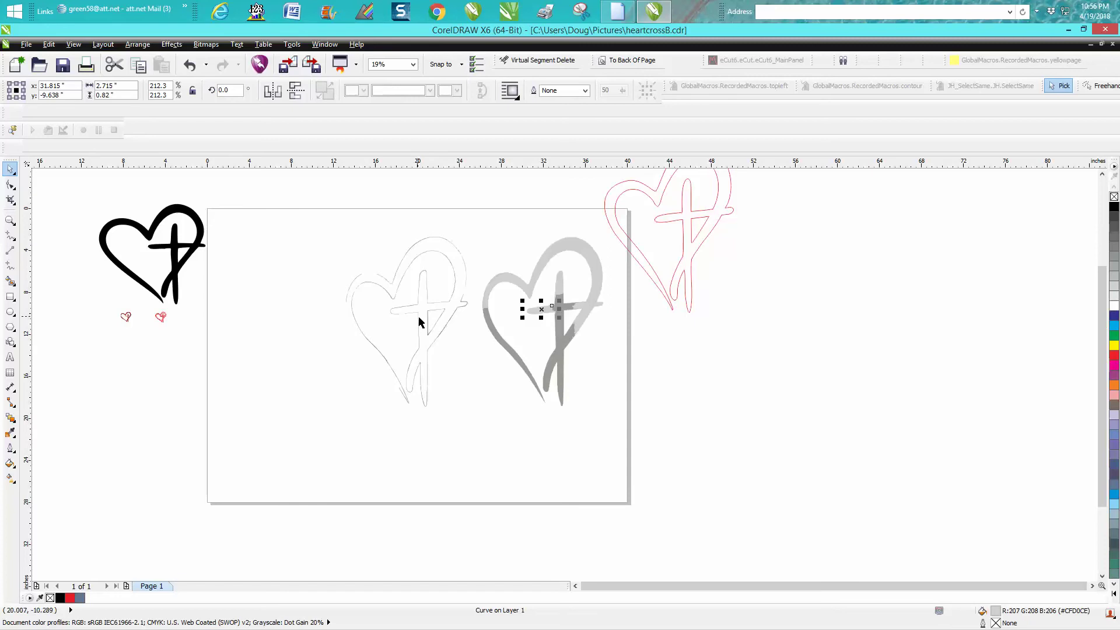
left_click_drag(312, 223, 479, 419)
key("Delete")
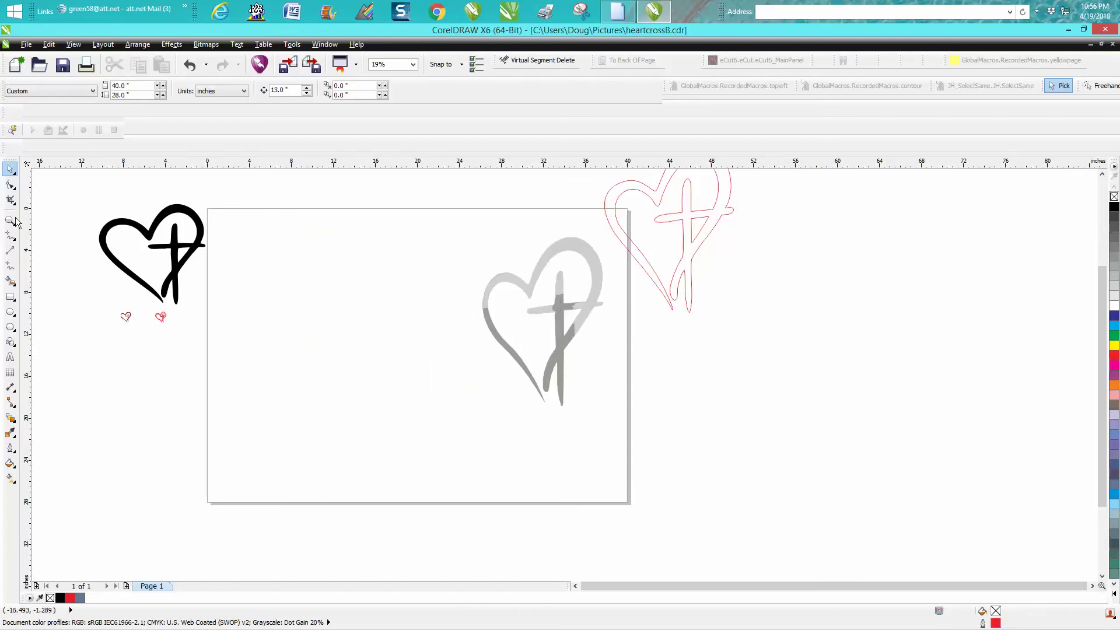
Select the five grey heart-and-cross pieces, move them to the centre, and weld them together.
left_click(11, 220)
left_click_drag(448, 228, 670, 417)
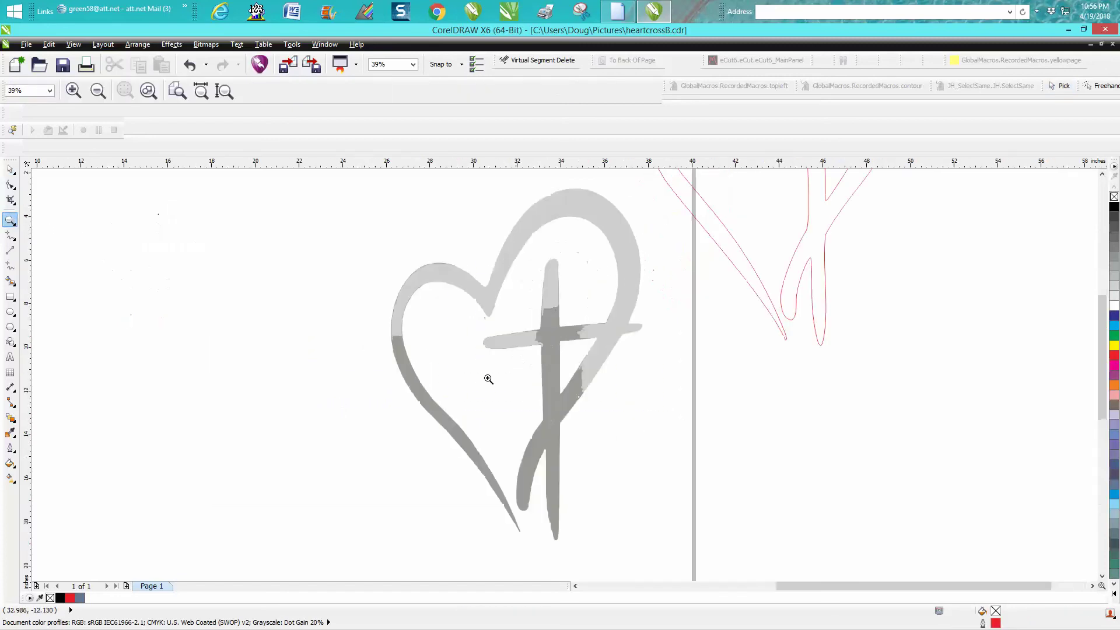
left_click(10, 169)
scroll(365, 243, "down", 2)
left_click_drag(347, 205, 547, 400)
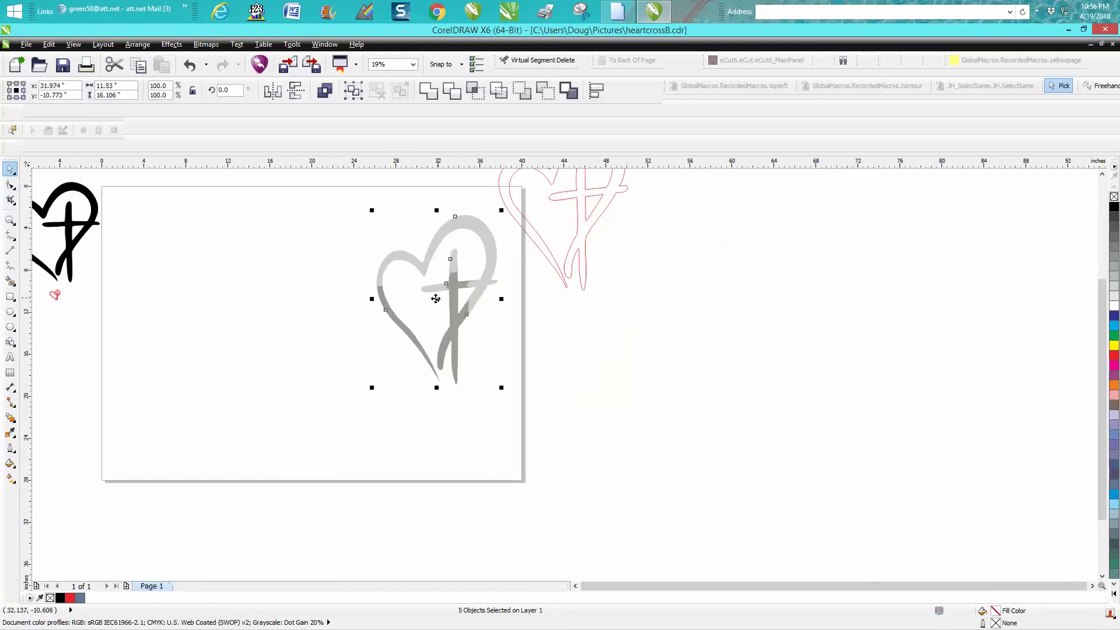
left_click_drag(435, 298, 338, 315)
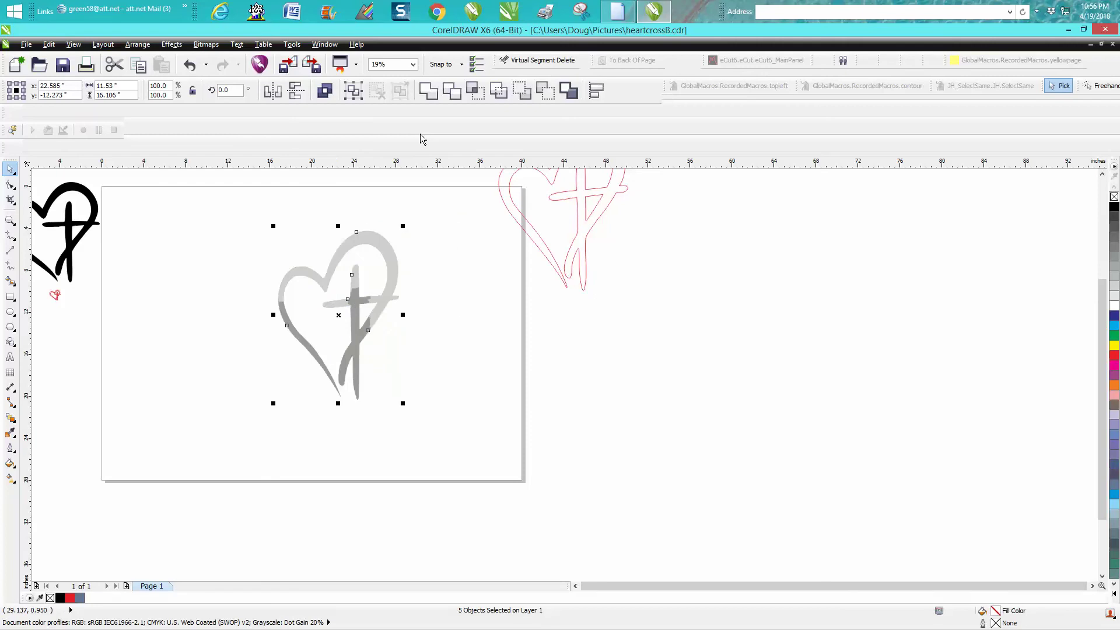
left_click(430, 93)
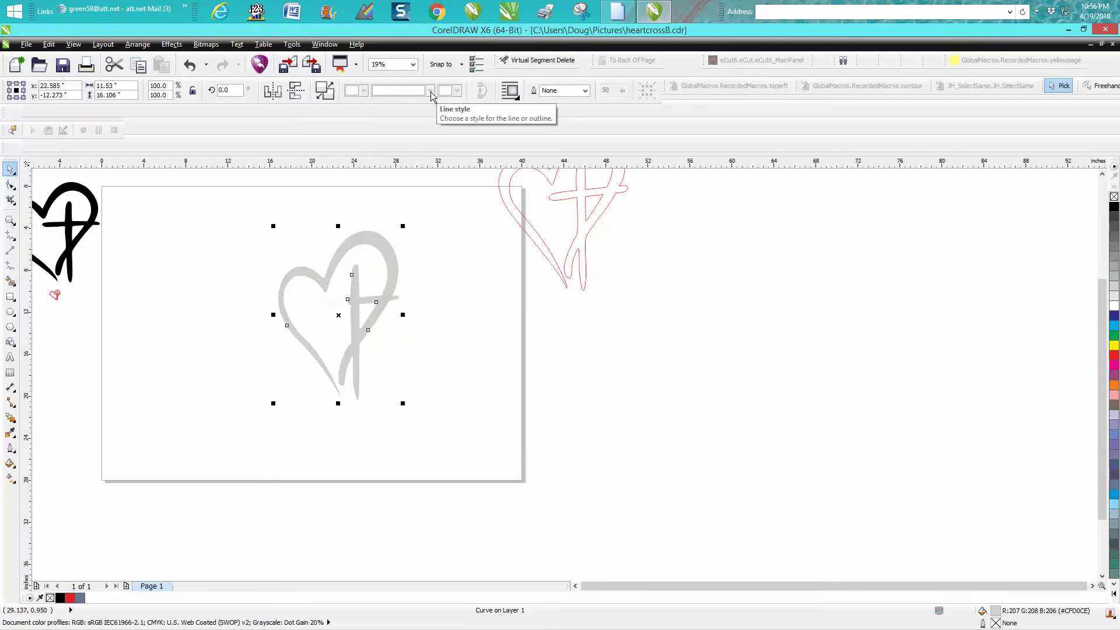
left_click(10, 220)
Remove the grey fill from the heart-and-cross and give it a red outline.
left_click_drag(274, 267, 425, 353)
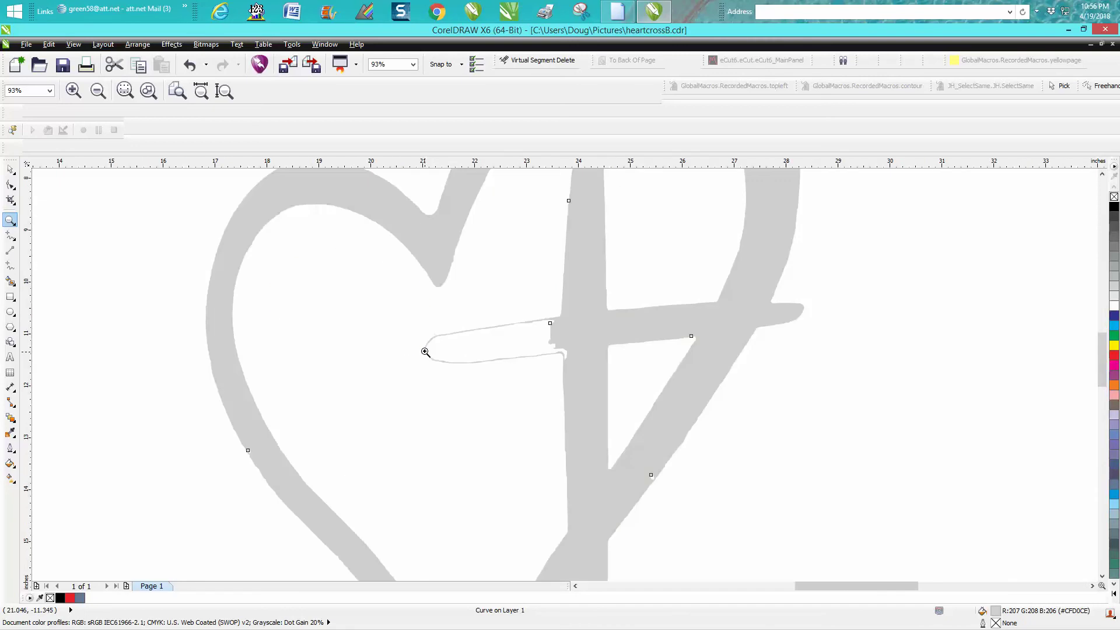
scroll(424, 348, "down", 2)
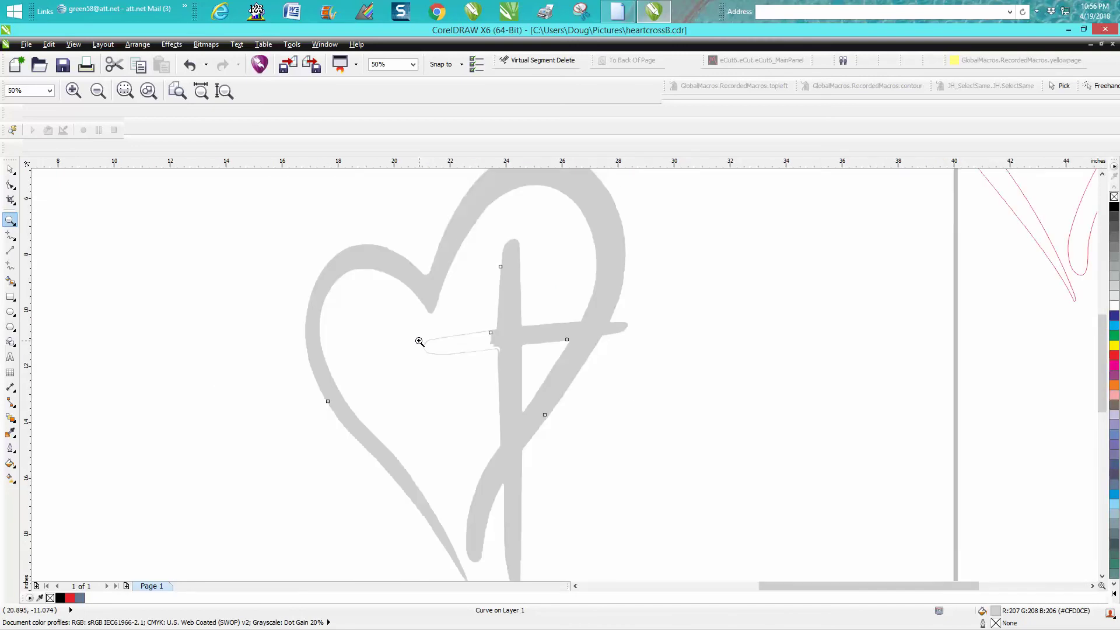
left_click(9, 169)
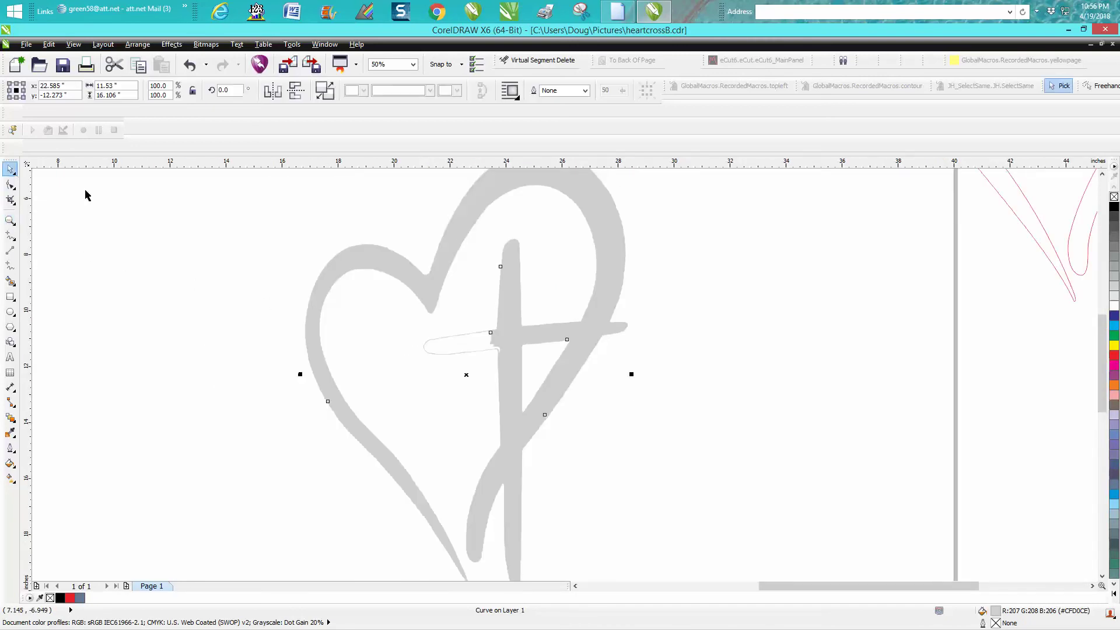
left_click(1113, 198)
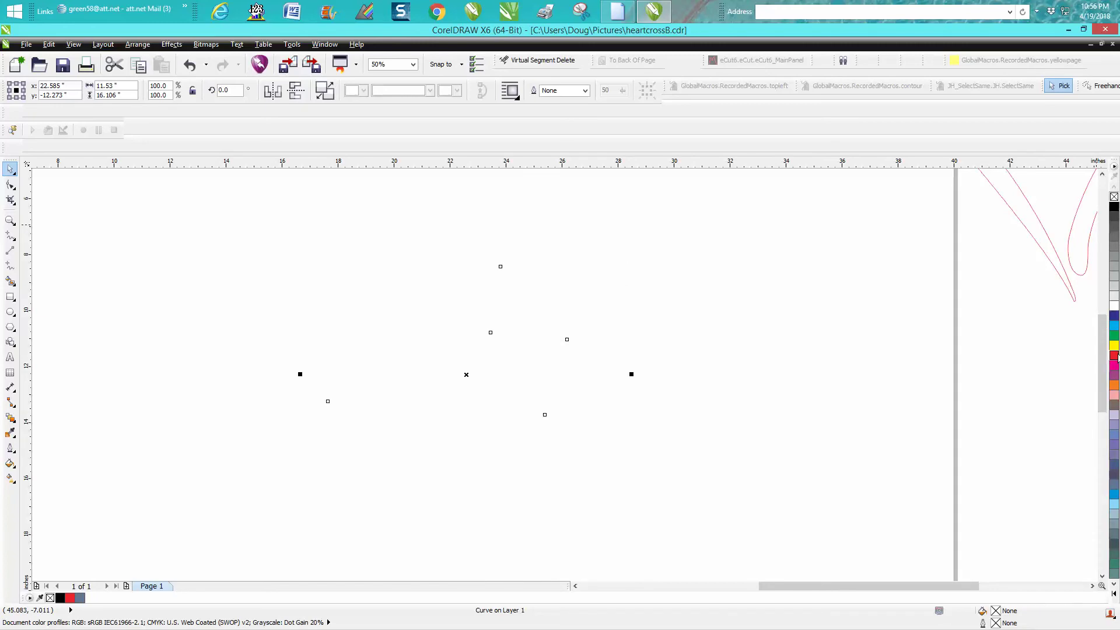
right_click(1114, 356)
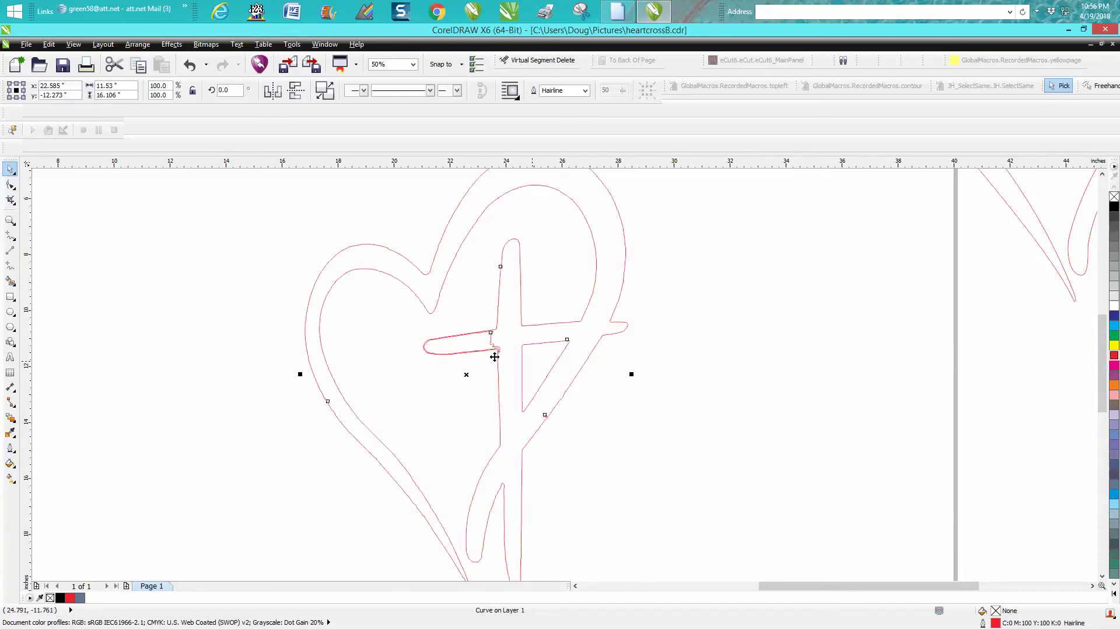
Zoom in on the cross's left arm and break the outline curve apart to isolate the doubled line.
left_click(9, 220)
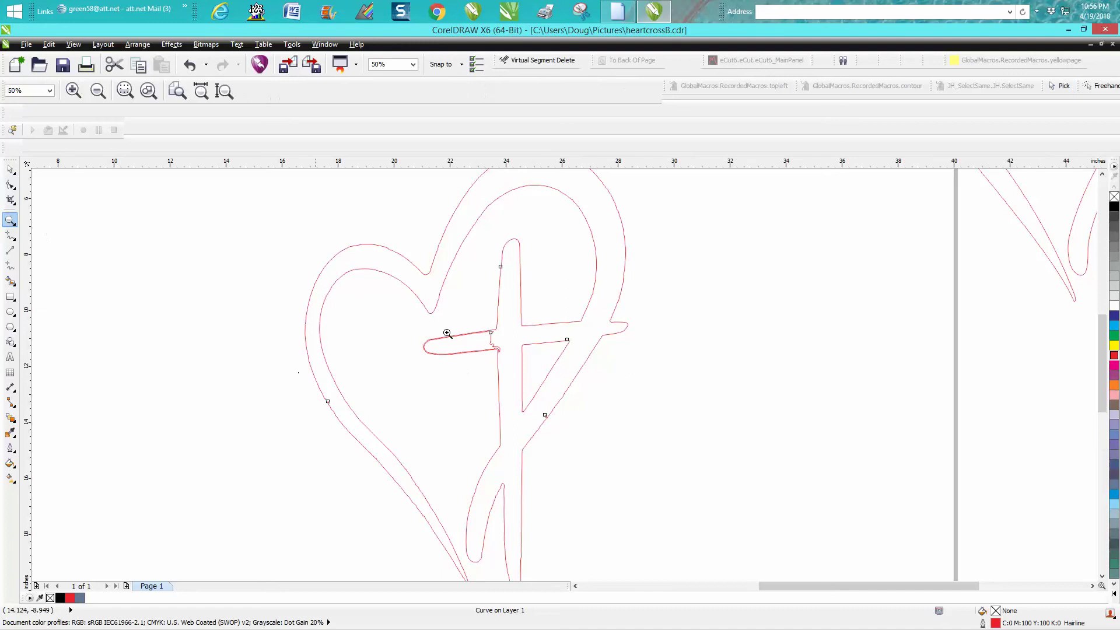
left_click_drag(418, 338, 514, 379)
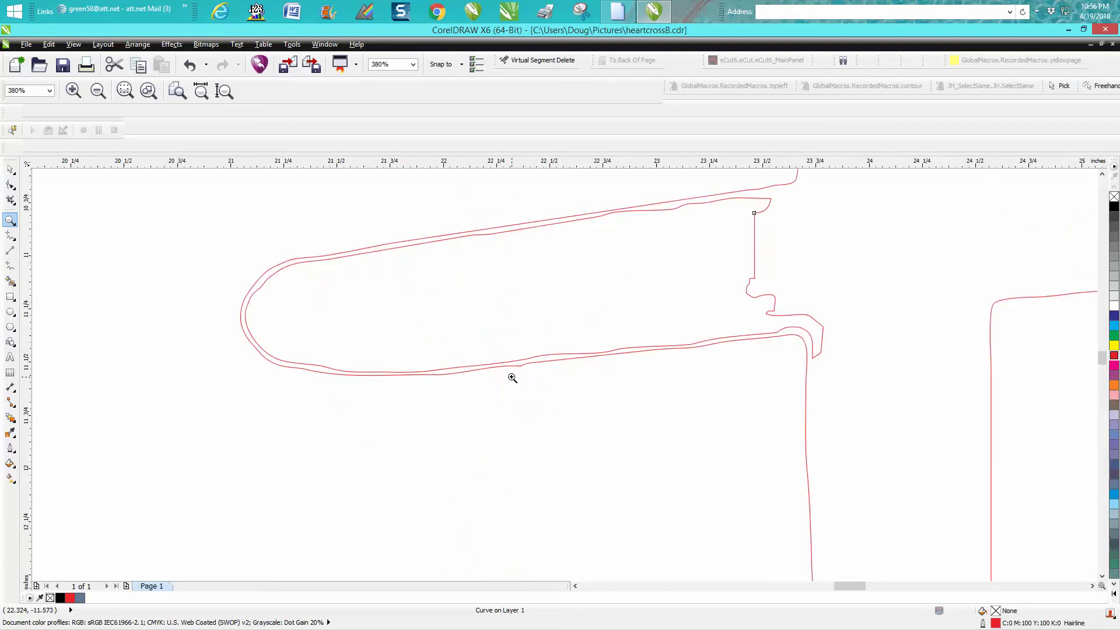
left_click(10, 169)
left_click(448, 203)
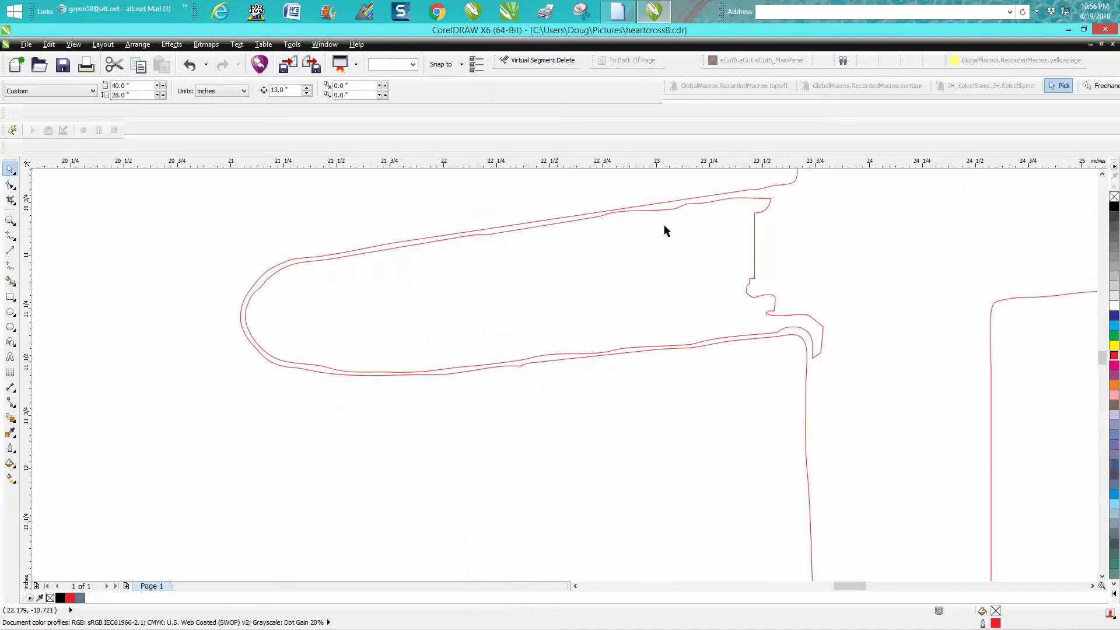
left_click(754, 247)
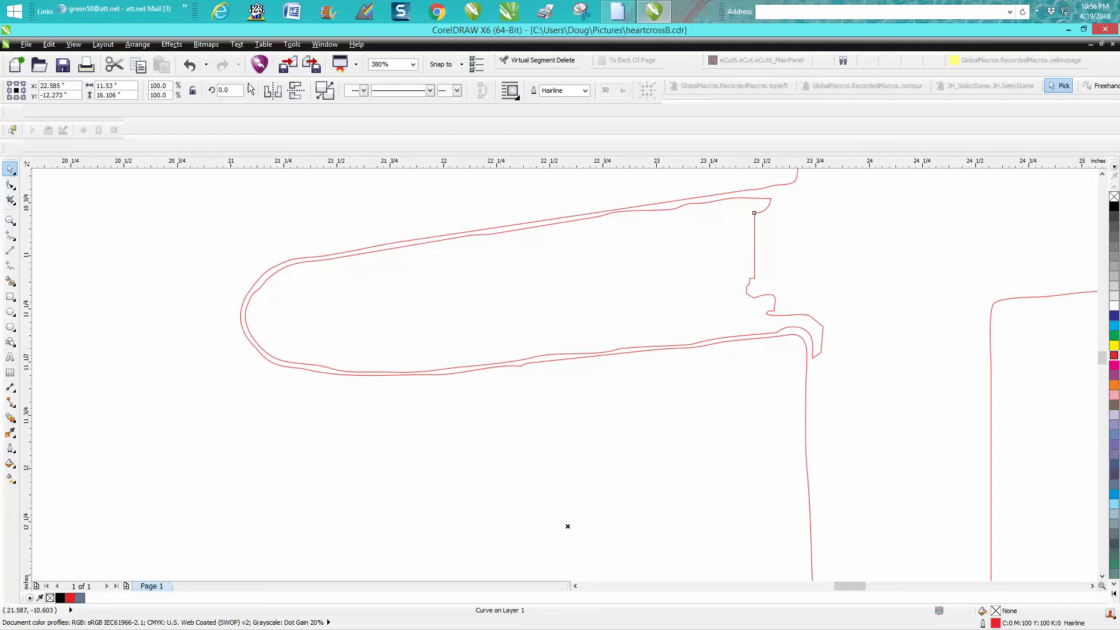
left_click(138, 45)
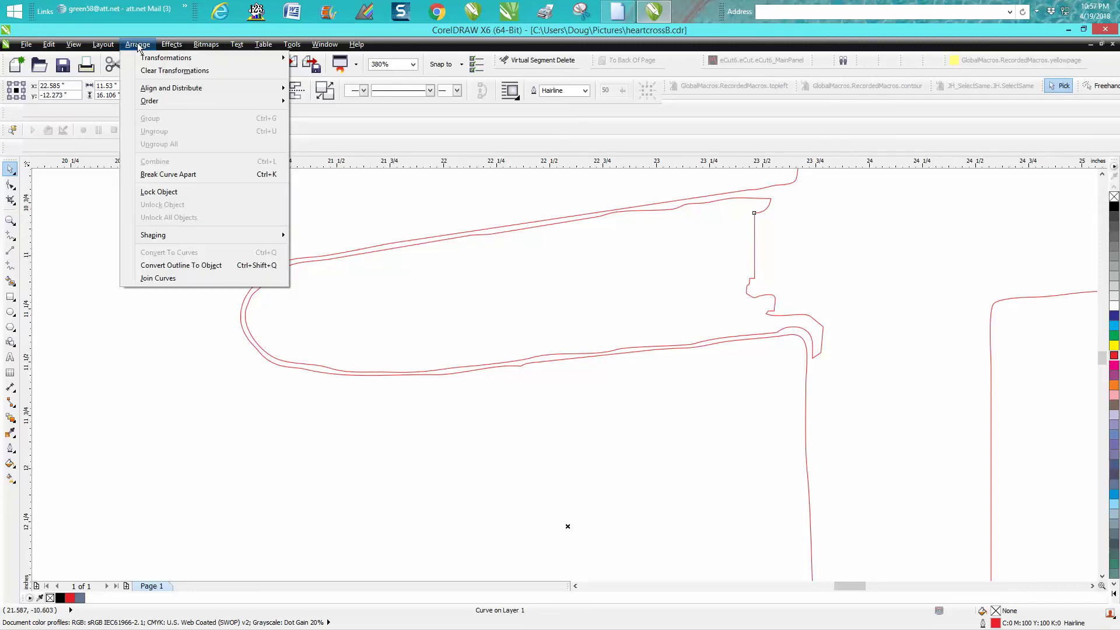
left_click(177, 174)
left_click(699, 255)
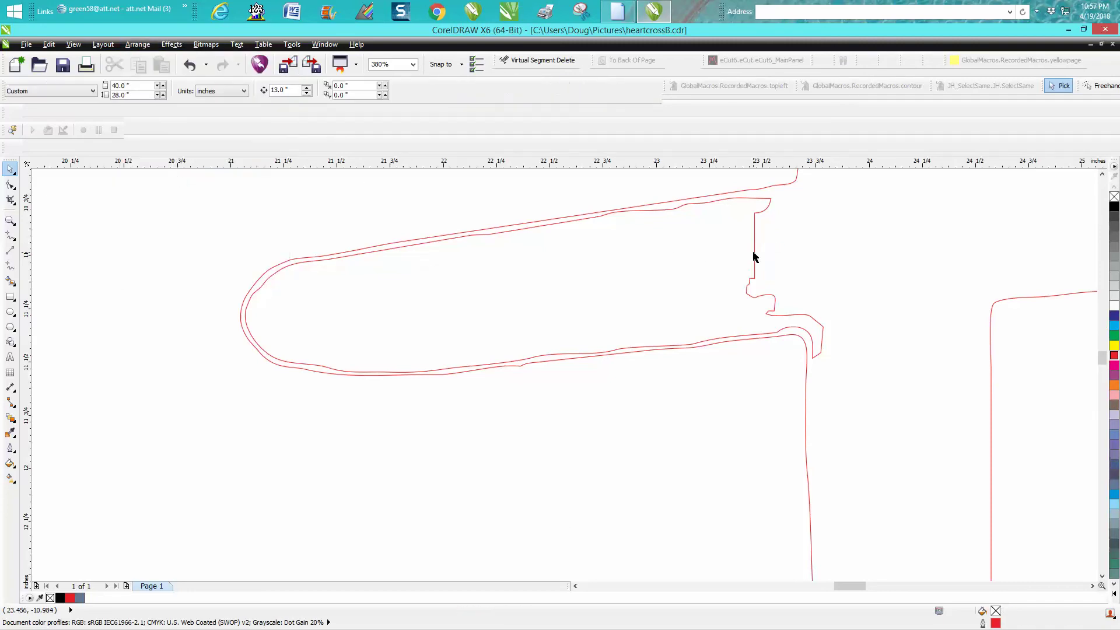
left_click(754, 252)
left_click(721, 243)
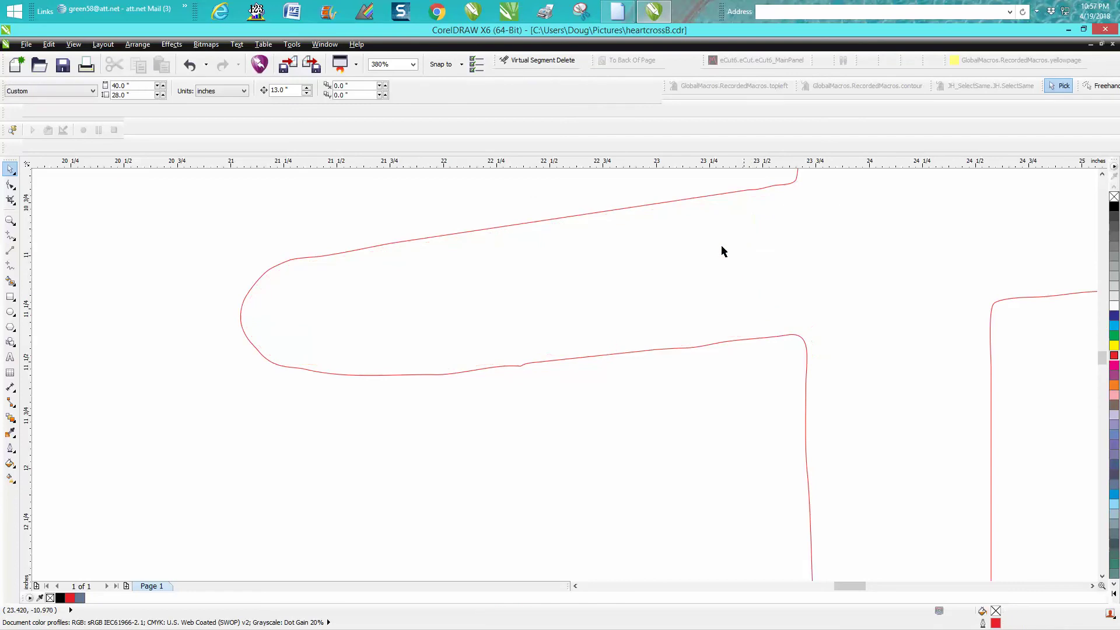
scroll(620, 239, "down", 7)
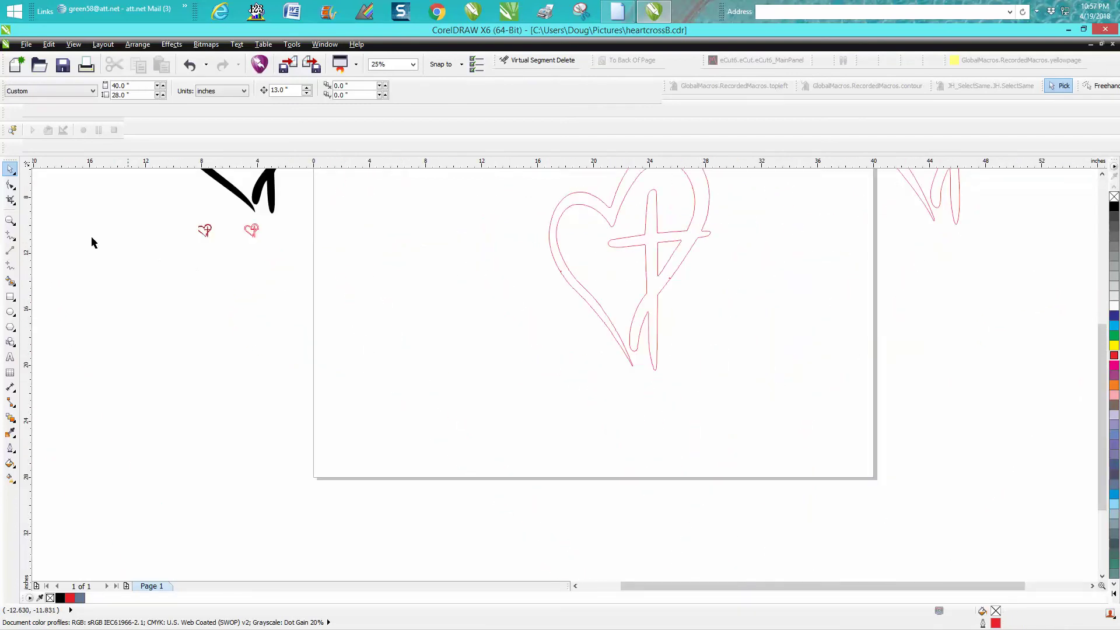
Delete the tiny U-shaped stray curve on the cross's lower diagonal stroke with the Shape tool.
left_click(10, 221)
left_click_drag(648, 266, 713, 301)
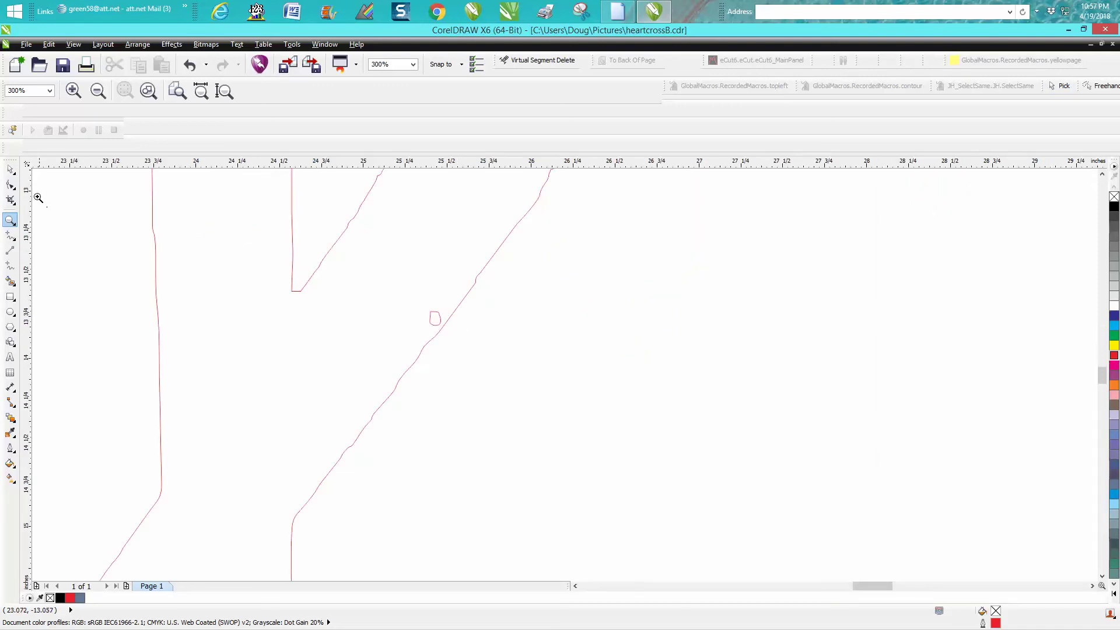
key("F10")
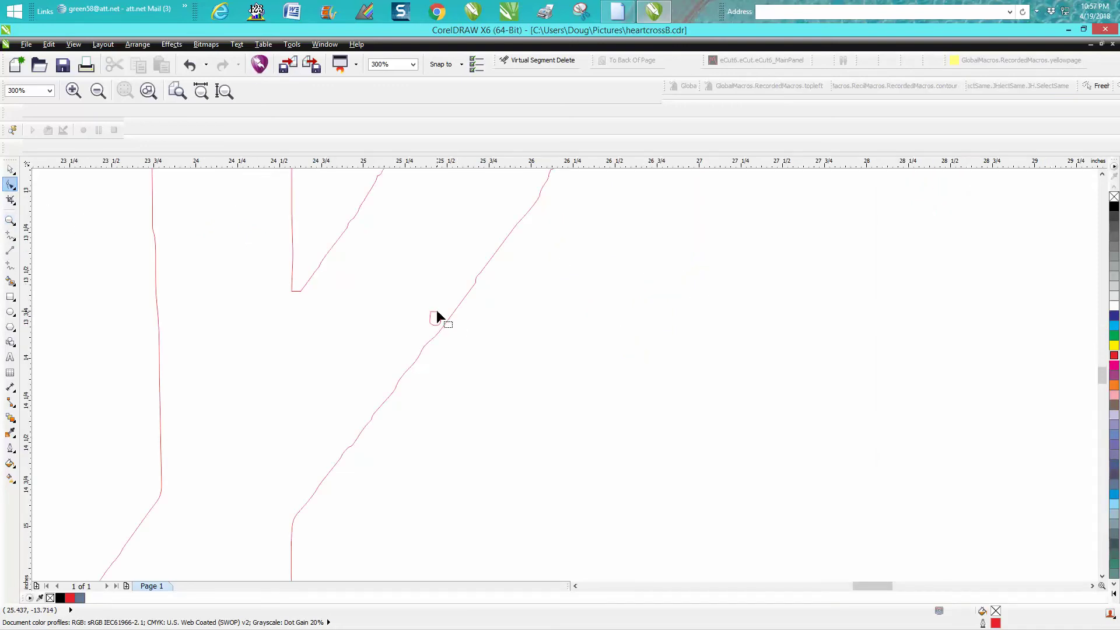
left_click(436, 309)
left_click_drag(457, 340, 460, 342)
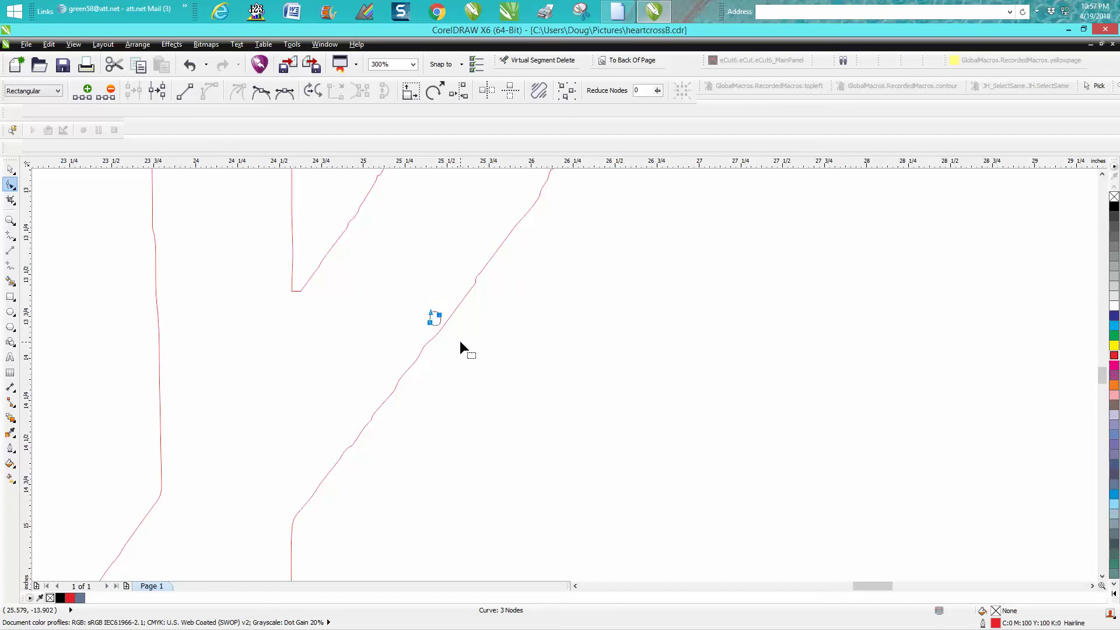
key("Delete")
Delete the tiny stray square on the heart's left edge.
scroll(475, 342, "down", 1)
scroll(404, 384, "down", 2)
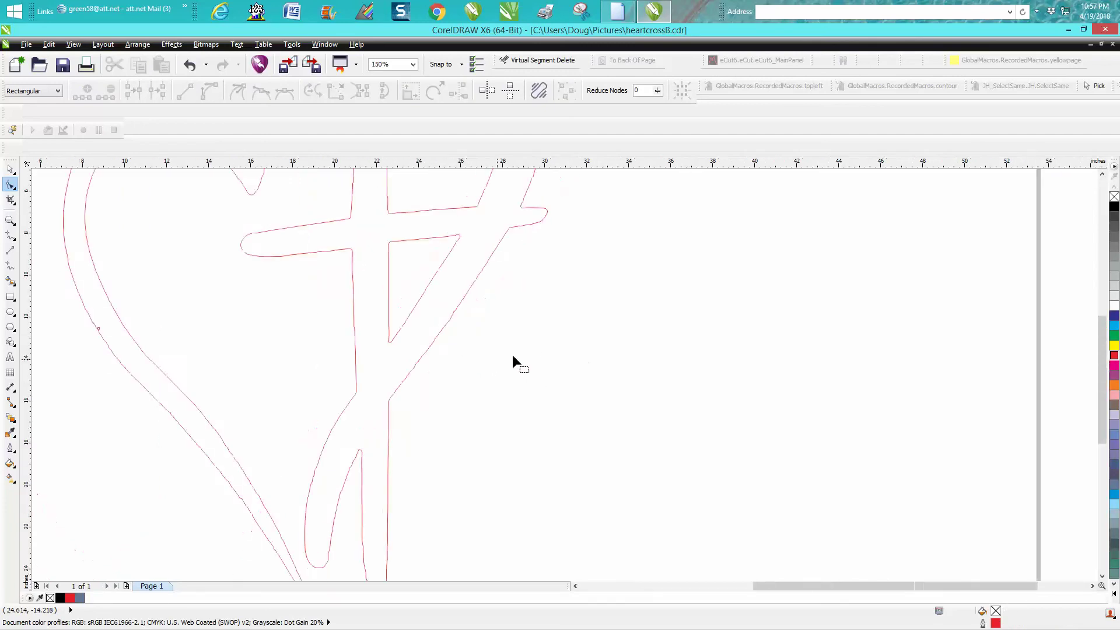
left_click(10, 221)
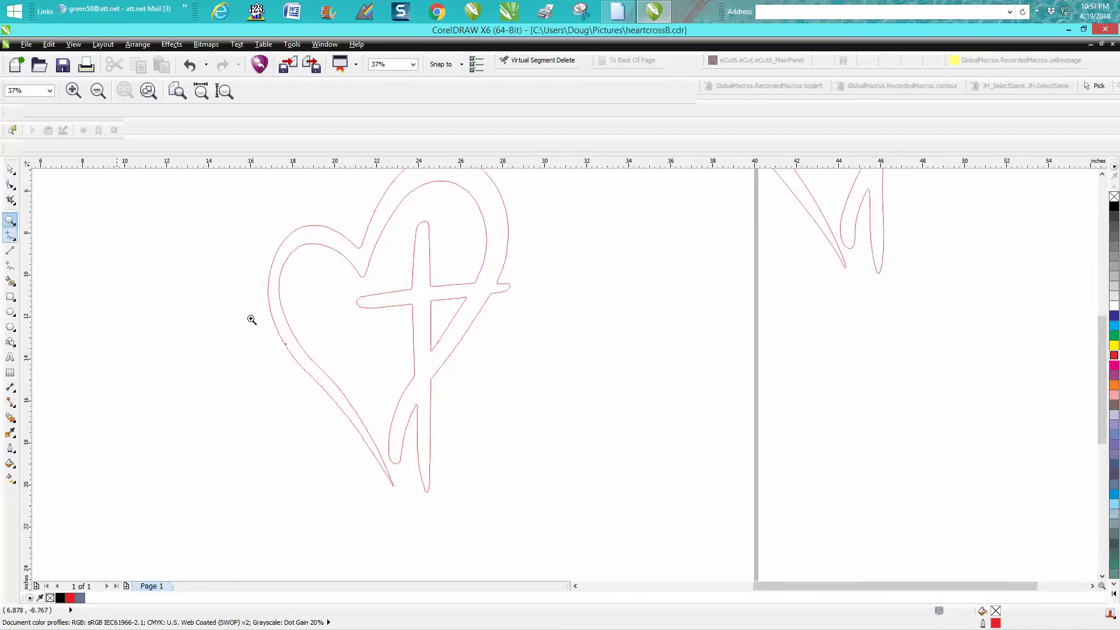
left_click(308, 357)
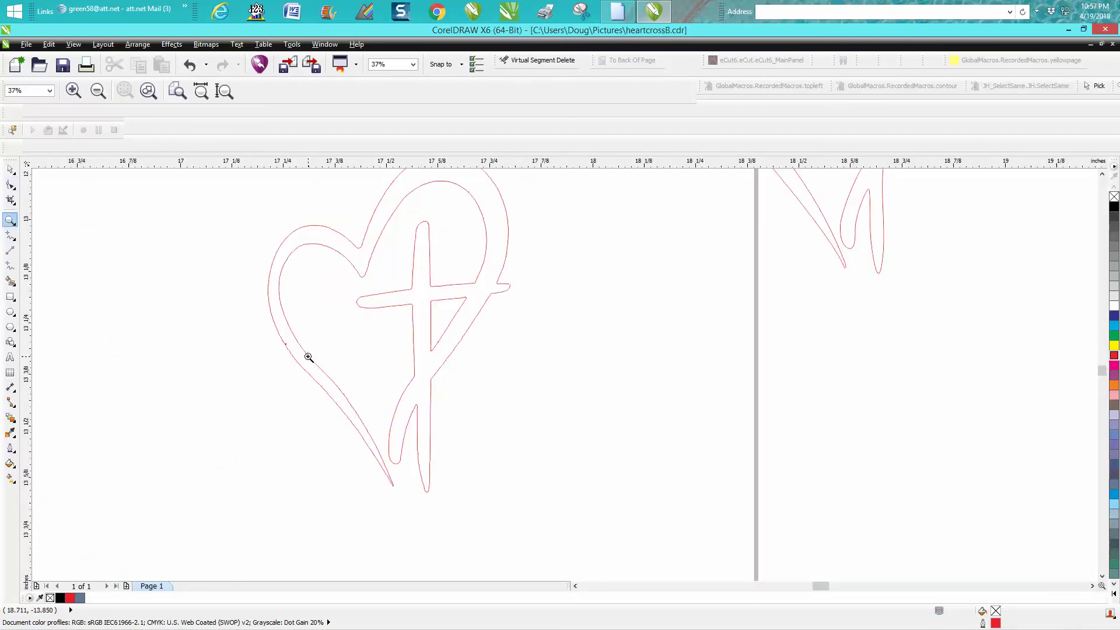
left_click(10, 185)
left_click(449, 325)
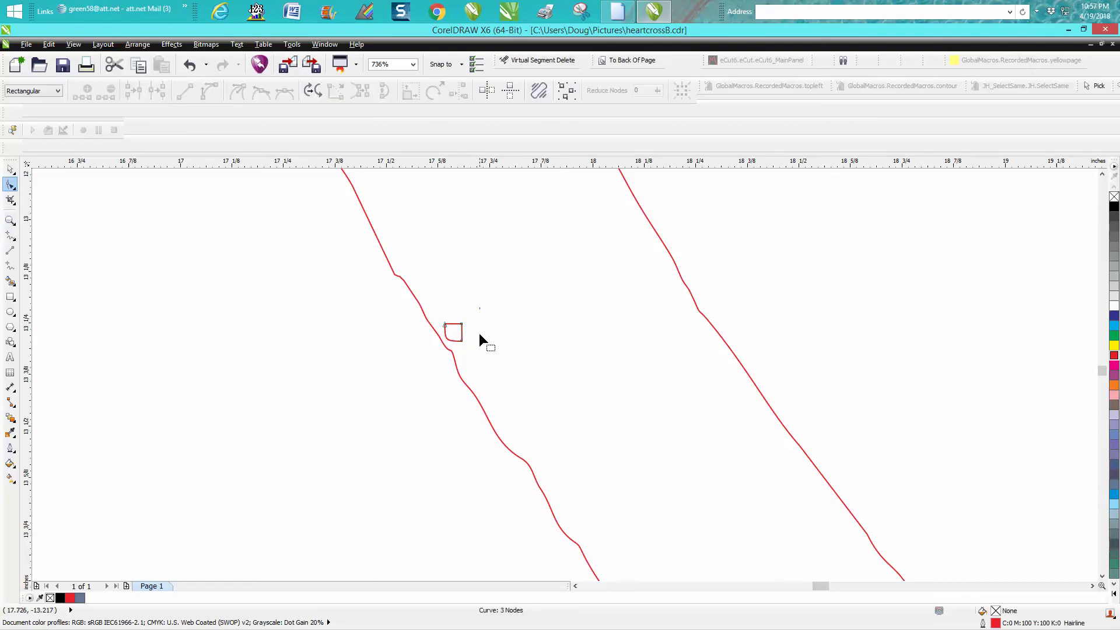
left_click_drag(479, 309, 418, 366)
key("Delete")
Zoom to the whole heart-cross outline, then in on its lower-left part to check for strays.
scroll(387, 339, "down", 3)
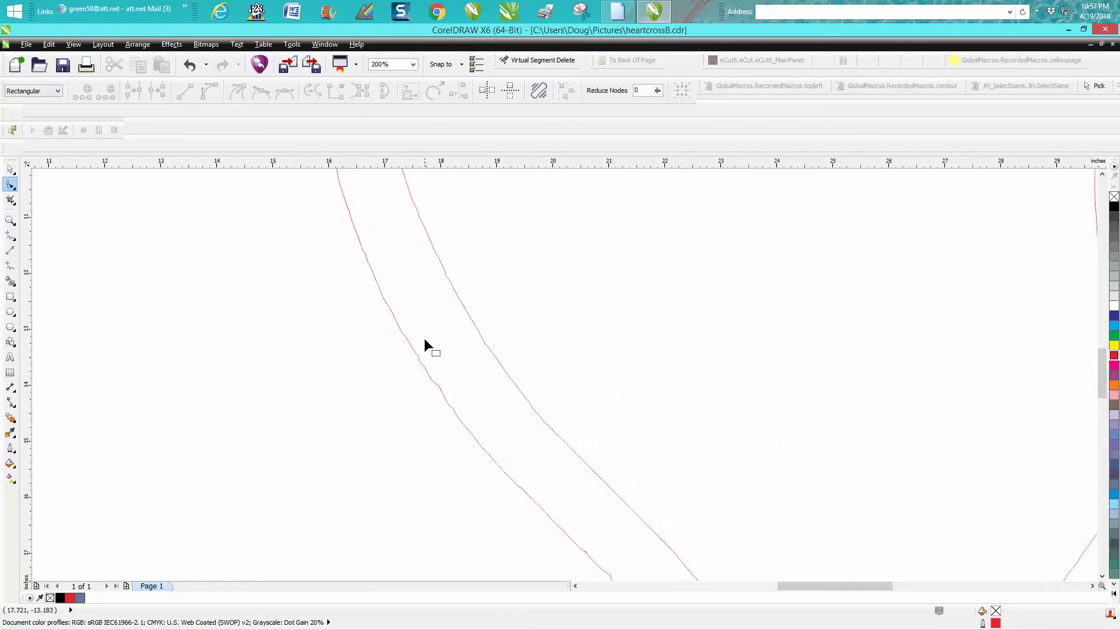
scroll(425, 338, "down", 2)
scroll(449, 332, "down", 2)
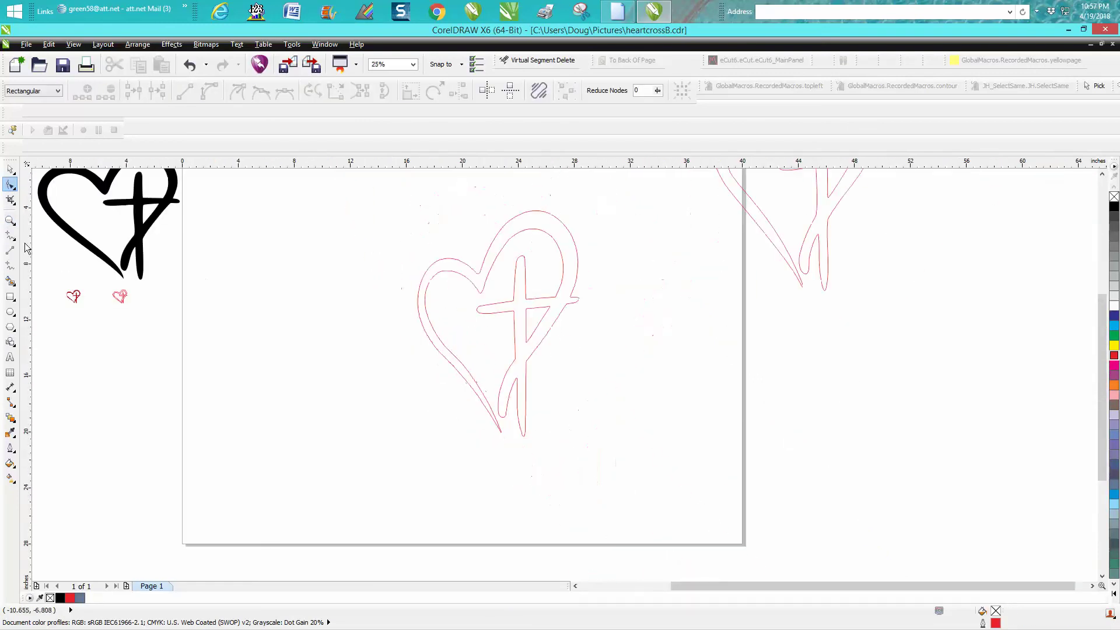
left_click(10, 221)
left_click_drag(369, 194, 666, 441)
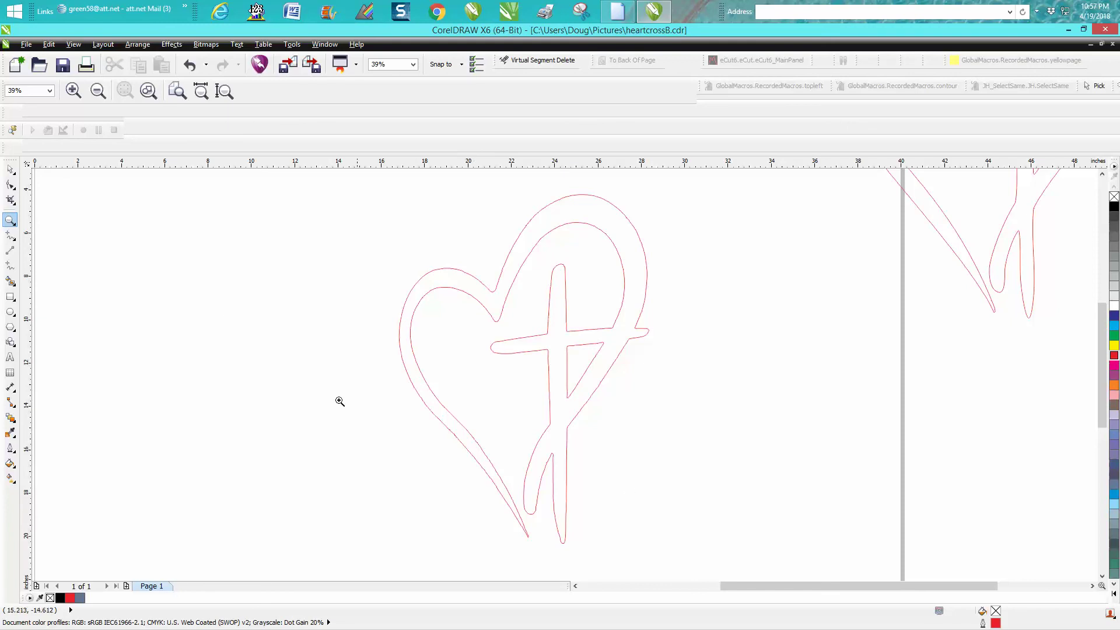
left_click_drag(371, 349, 623, 527)
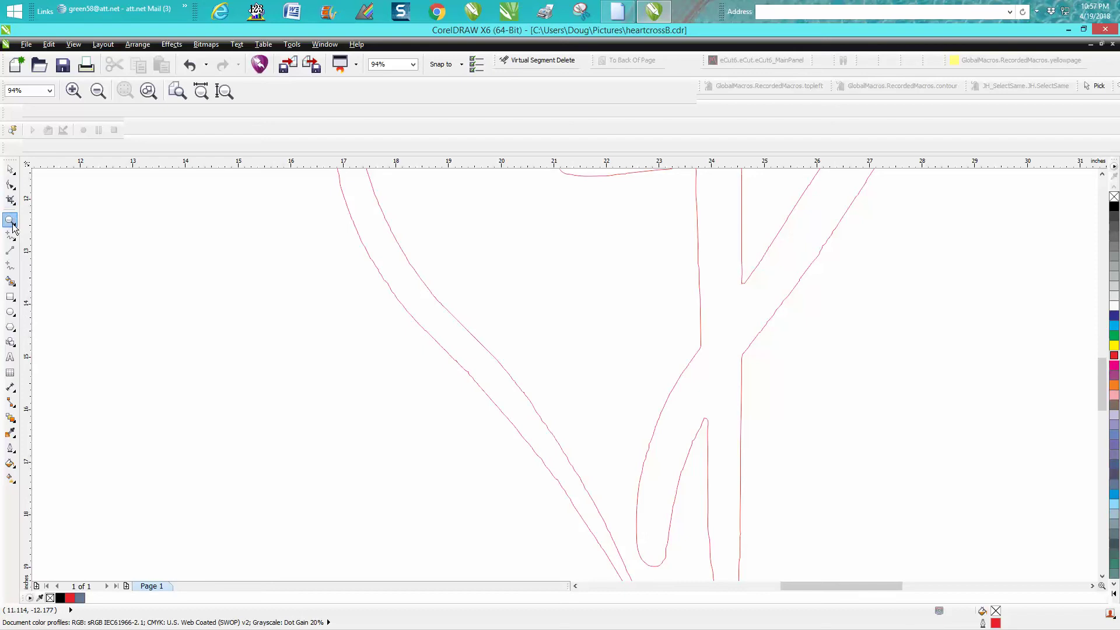
left_click(13, 186)
Select all the traced outline's nodes and apply Reduce Nodes at 2, cutting 578 nodes to 73.
left_click(25, 193)
left_click(362, 261)
scroll(358, 302, "down", 3)
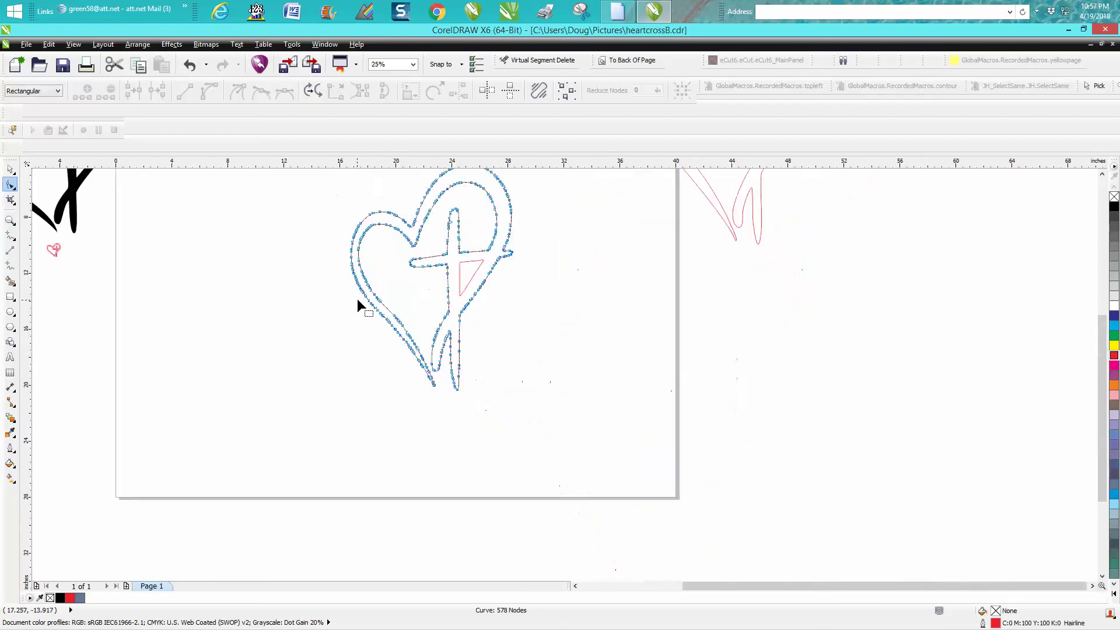
scroll(358, 303, "down", 2)
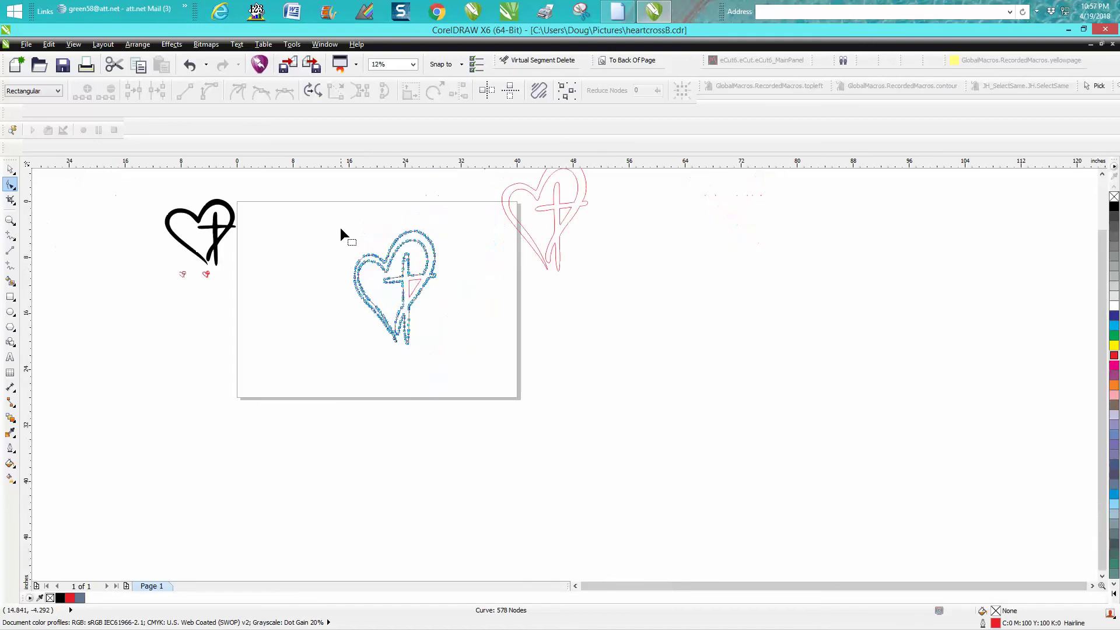
left_click_drag(340, 210, 491, 362)
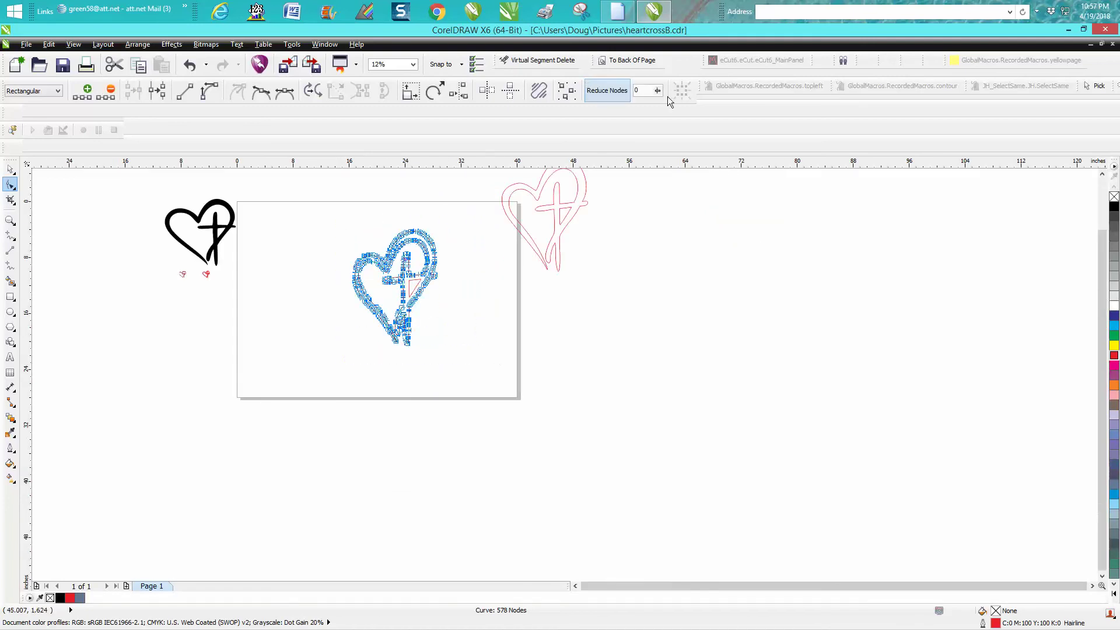
double_click(649, 91)
type("2")
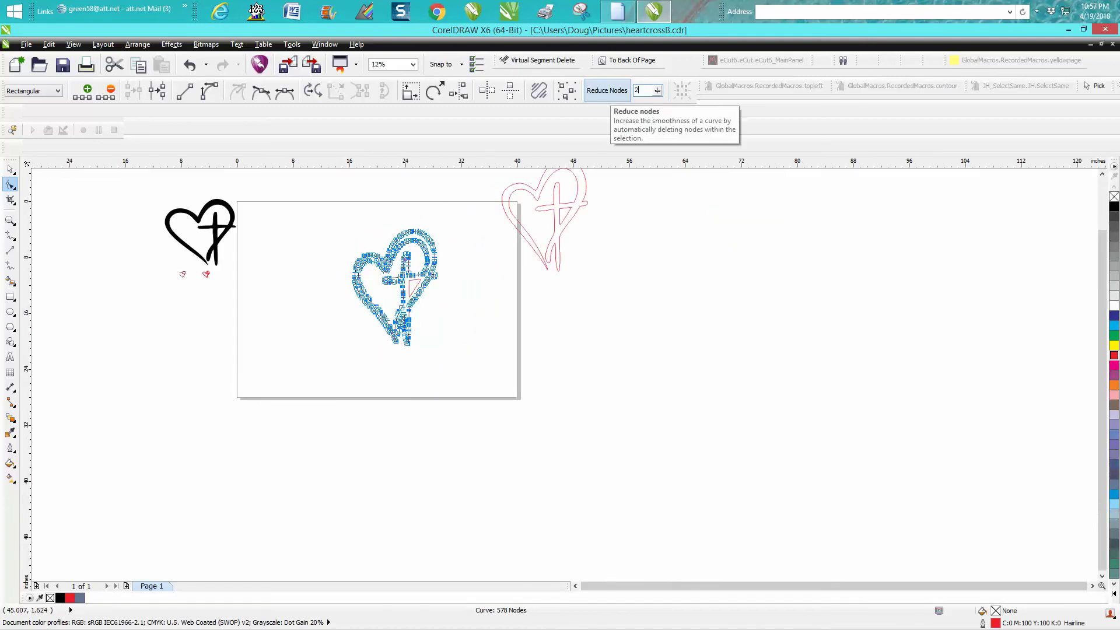
left_click(606, 92)
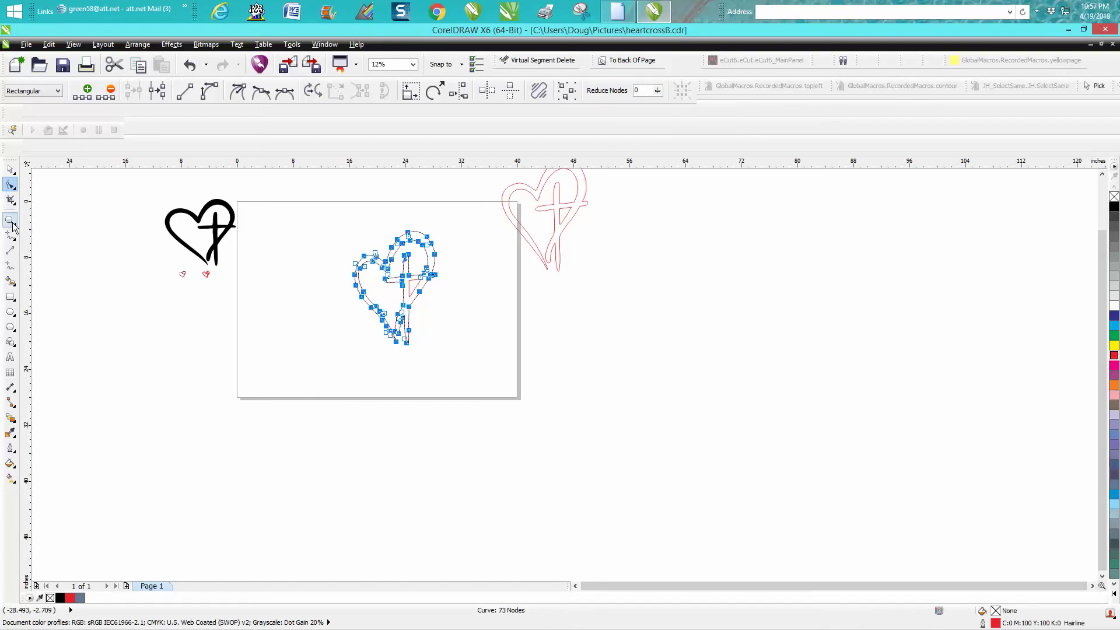
Undo and redo the node reduction to compare, then zoom in on the heart outline.
left_click(189, 65)
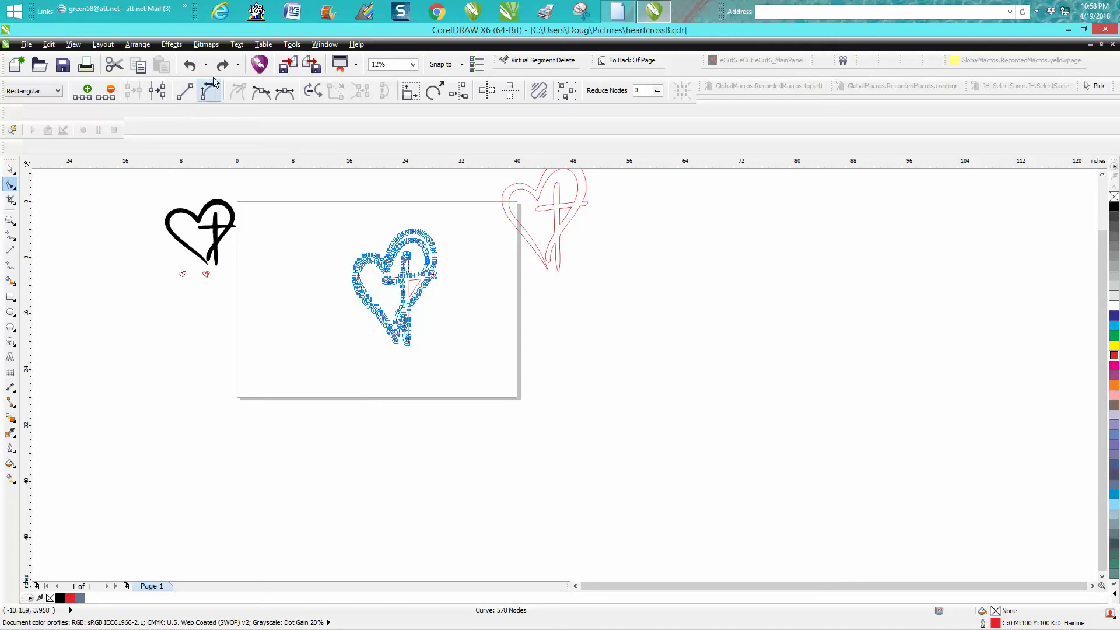
left_click(222, 66)
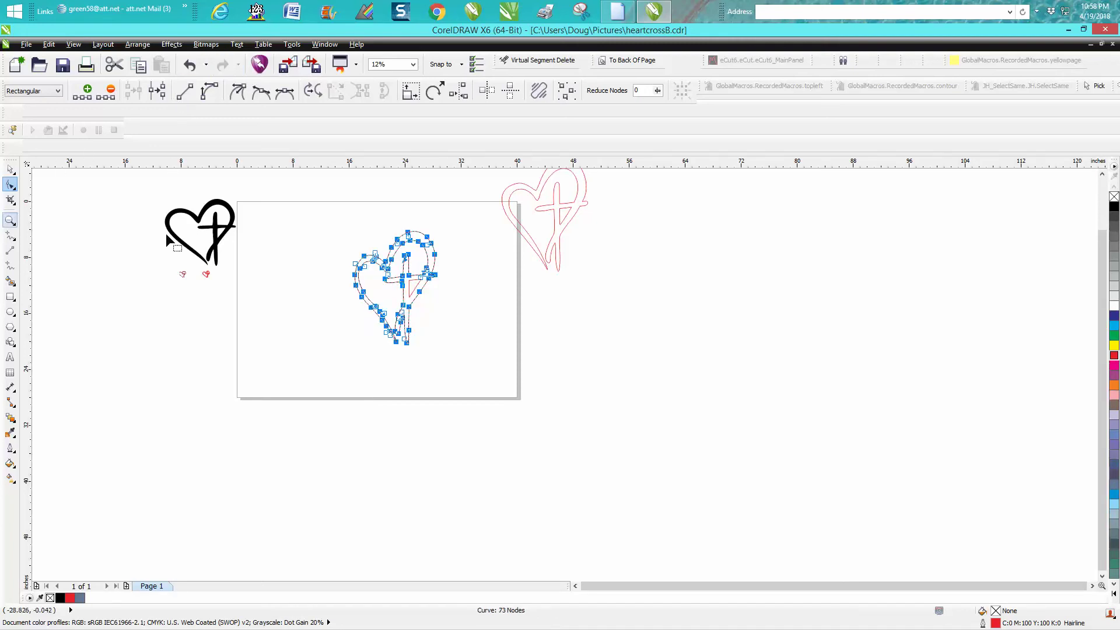
left_click(10, 221)
left_click_drag(324, 212, 493, 333)
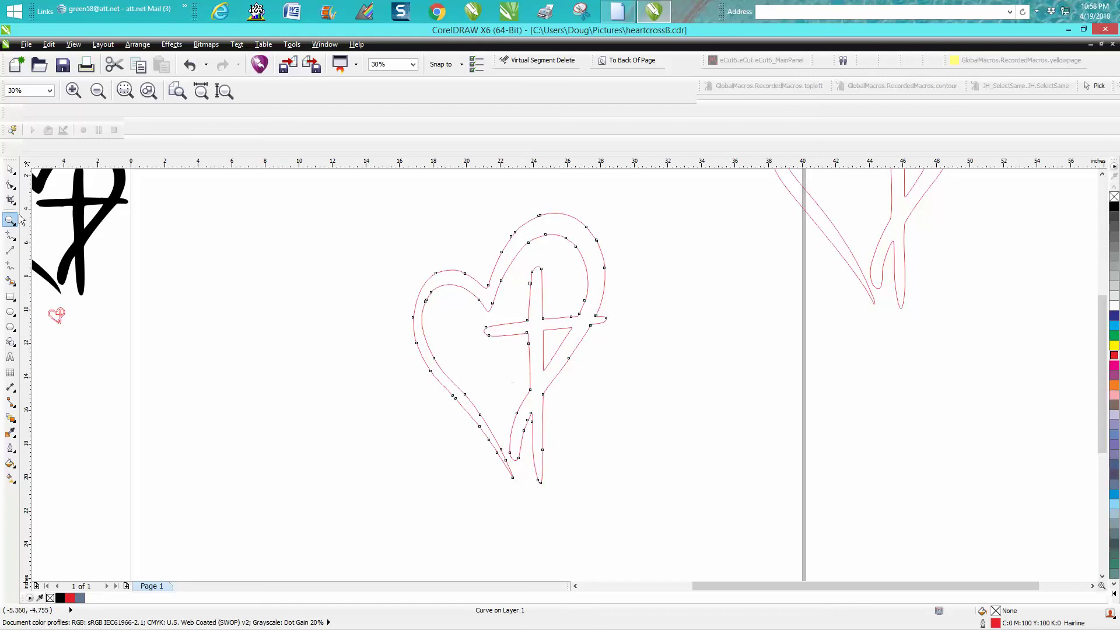
Undo an accidental spike in the curve and zoom in closer on the heart.
left_click(10, 184)
left_click_drag(422, 361, 636, 532)
left_click(190, 65)
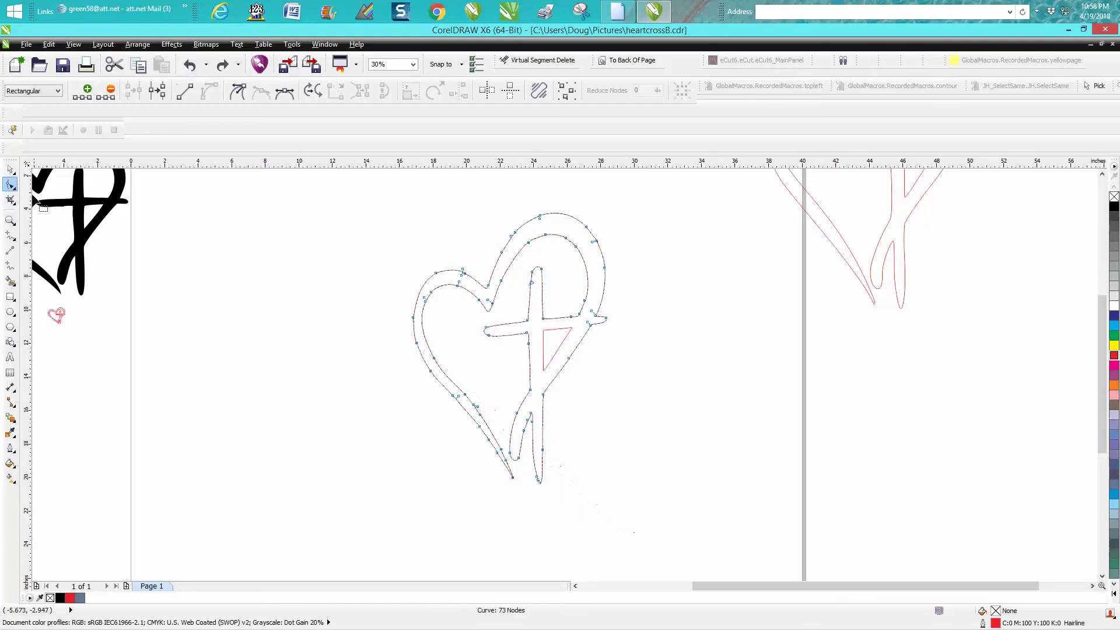
left_click(10, 220)
left_click_drag(373, 277, 693, 500)
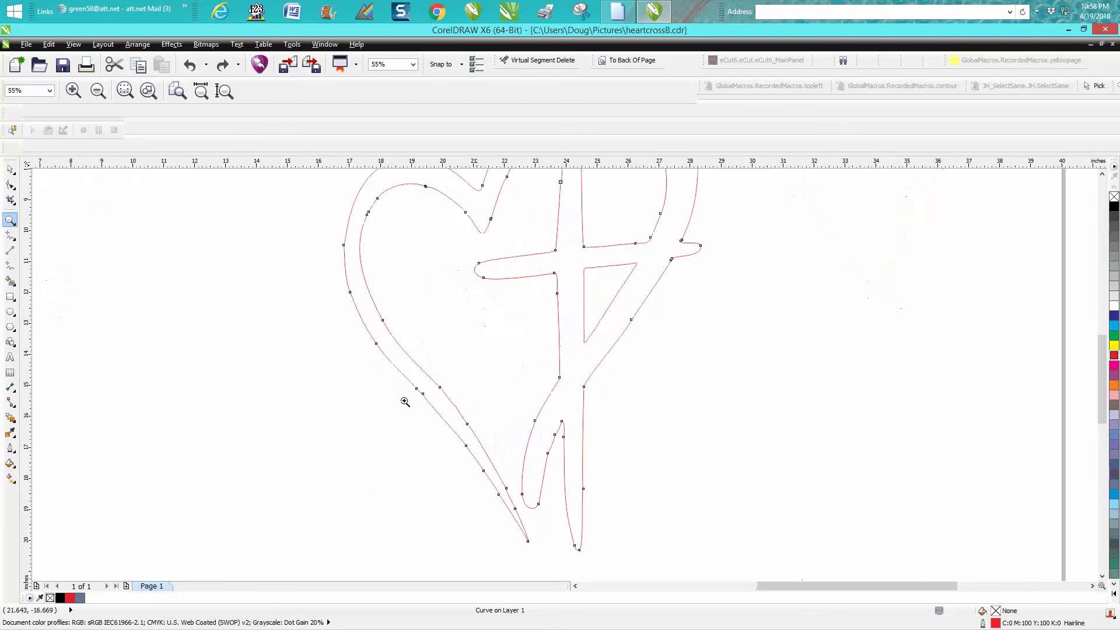
left_click(10, 184)
Delete redundant nodes on the heart's lower-left curve and reshape that segment smoothly.
left_click_drag(473, 359, 393, 454)
key("Delete")
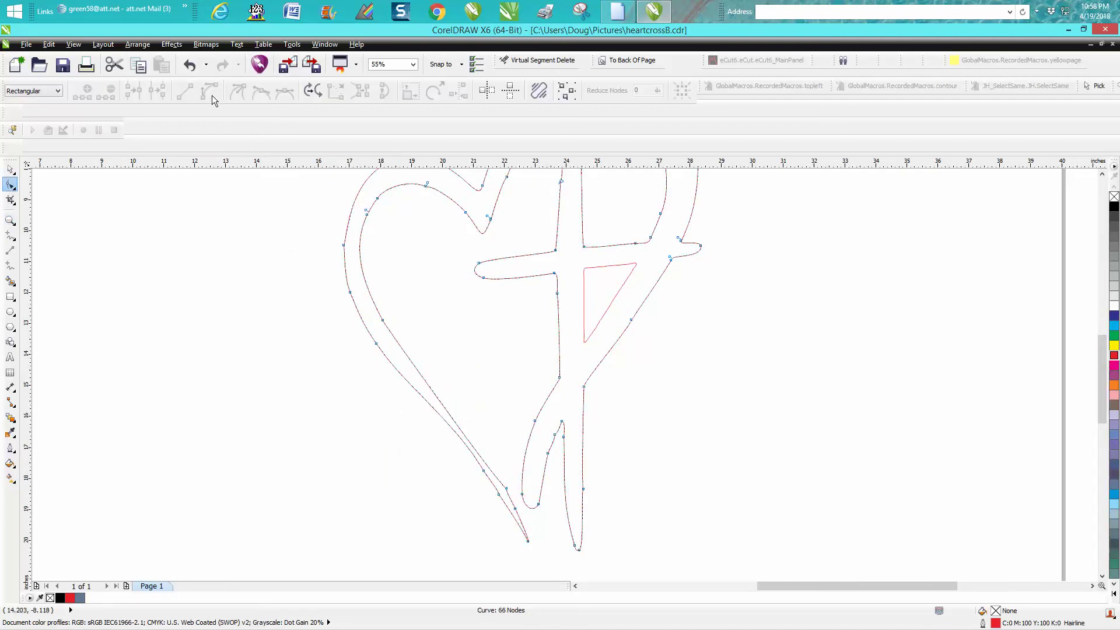
left_click(192, 65)
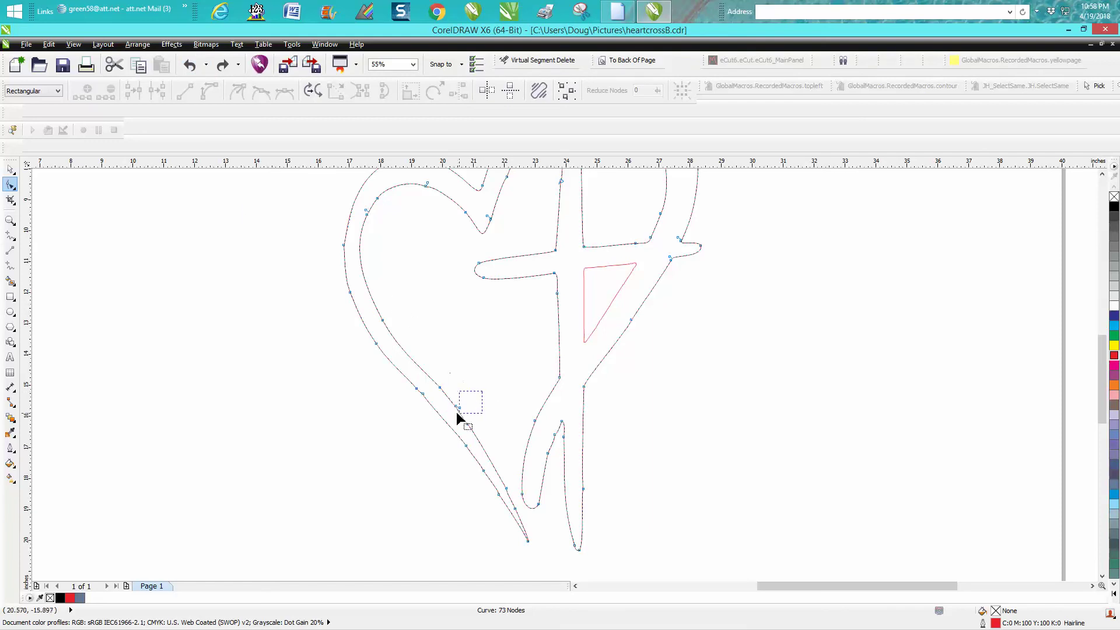
left_click_drag(456, 412, 424, 401)
key("Delete")
key("Delete")
left_click_drag(463, 441, 464, 442)
key("Delete")
left_click(505, 488)
left_click_drag(496, 485, 498, 456)
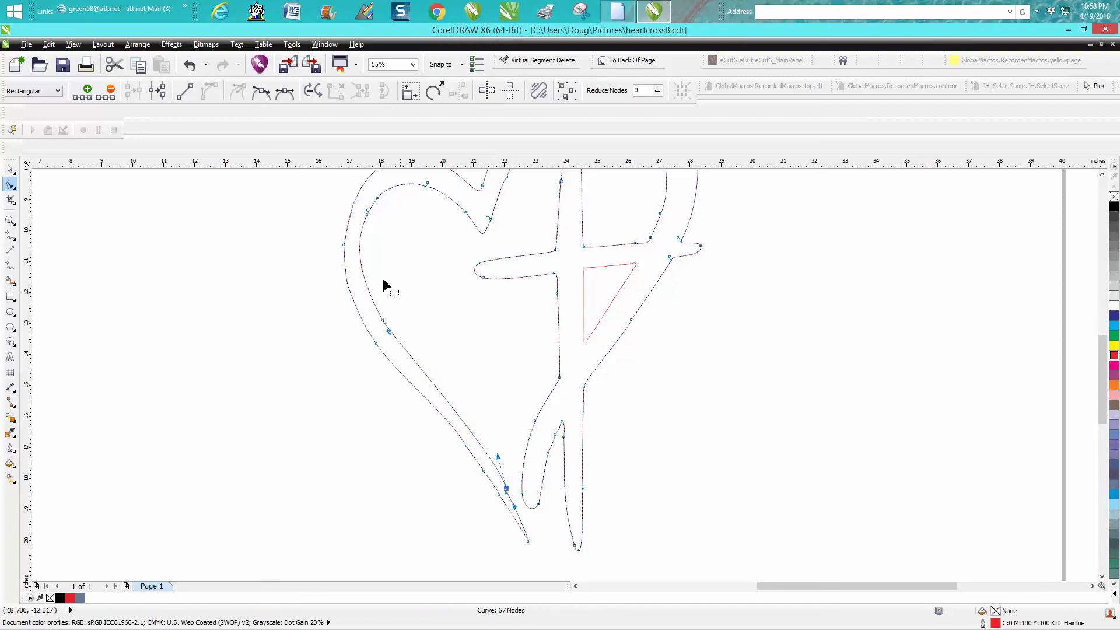
Delete a redundant node on the heart's left edge.
left_click(345, 246)
key("Delete")
scroll(376, 249, "down", 2)
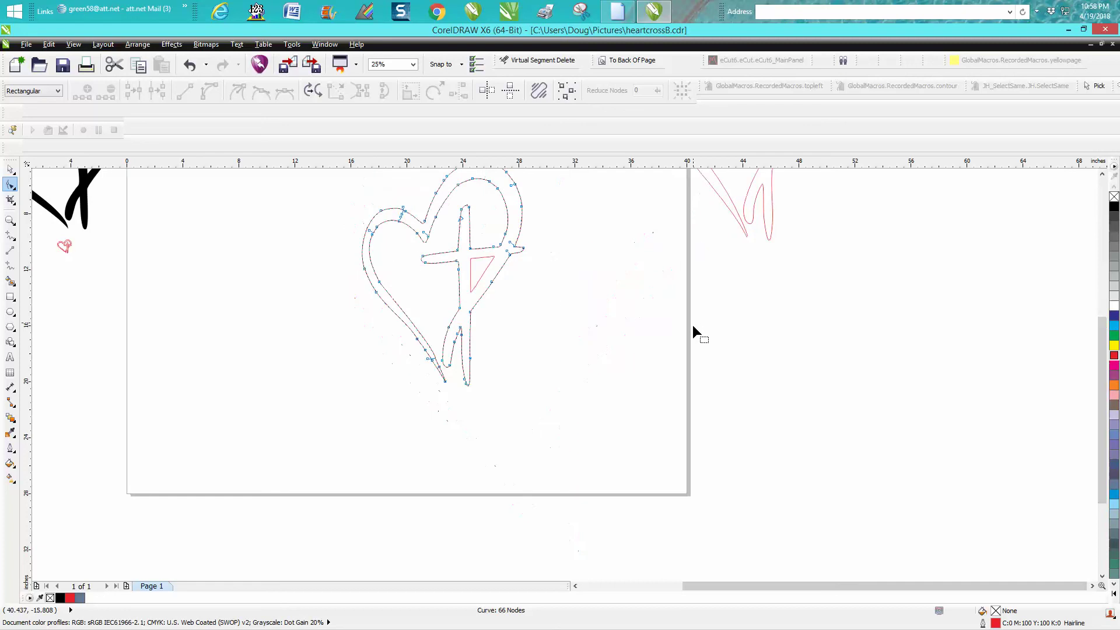
left_click_drag(1102, 412, 1106, 368)
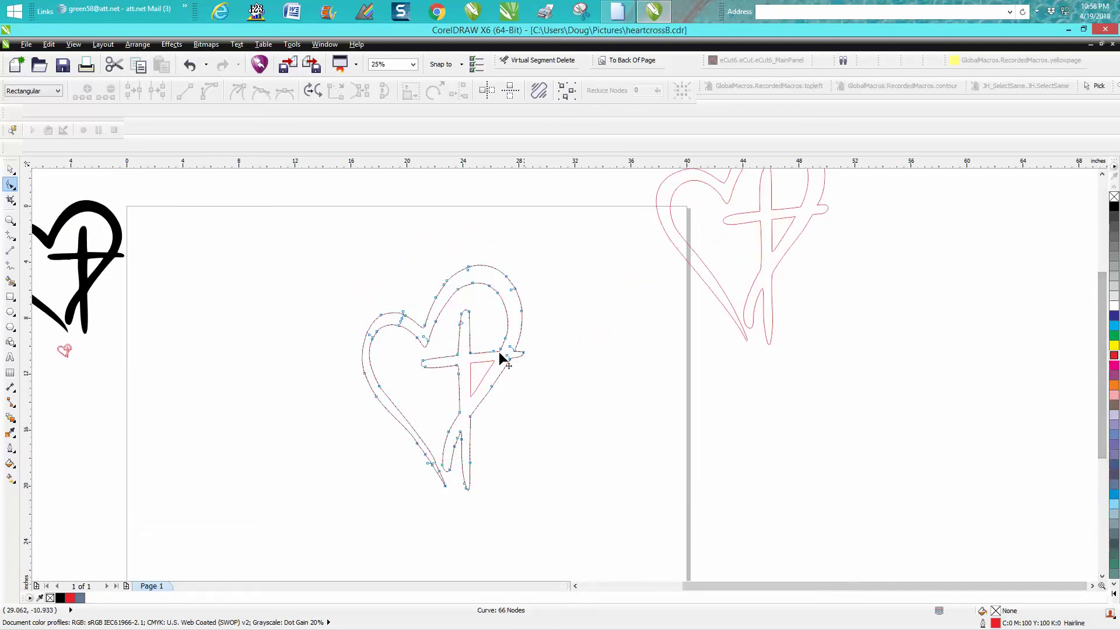
Remove clustered nodes along the top and right side of the heart's outer curve.
left_click(11, 220)
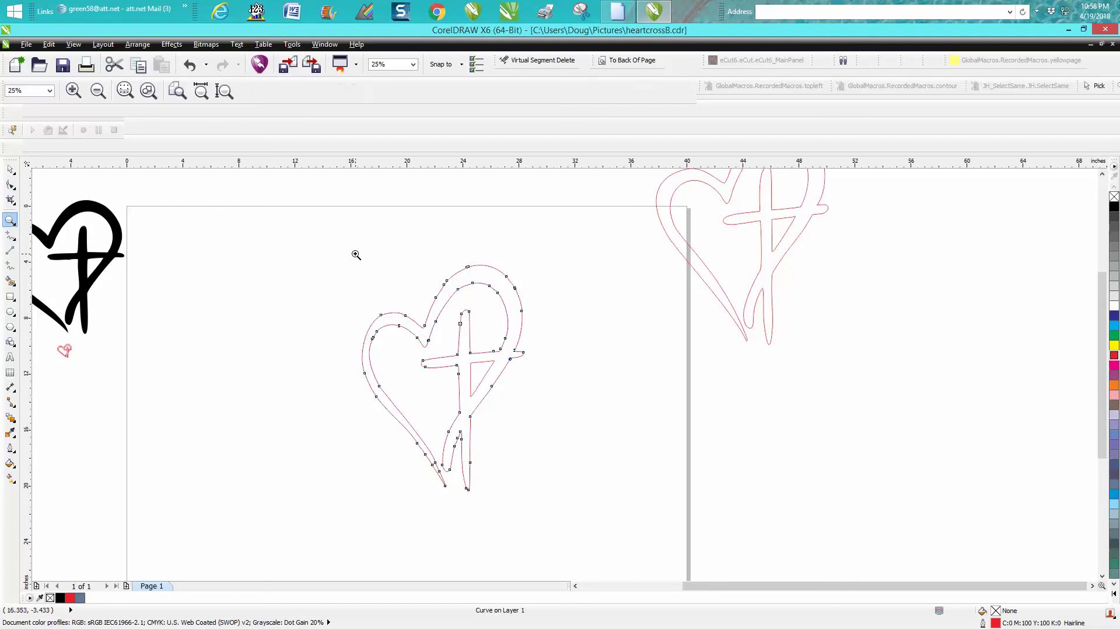
left_click_drag(365, 251, 652, 383)
left_click(12, 187)
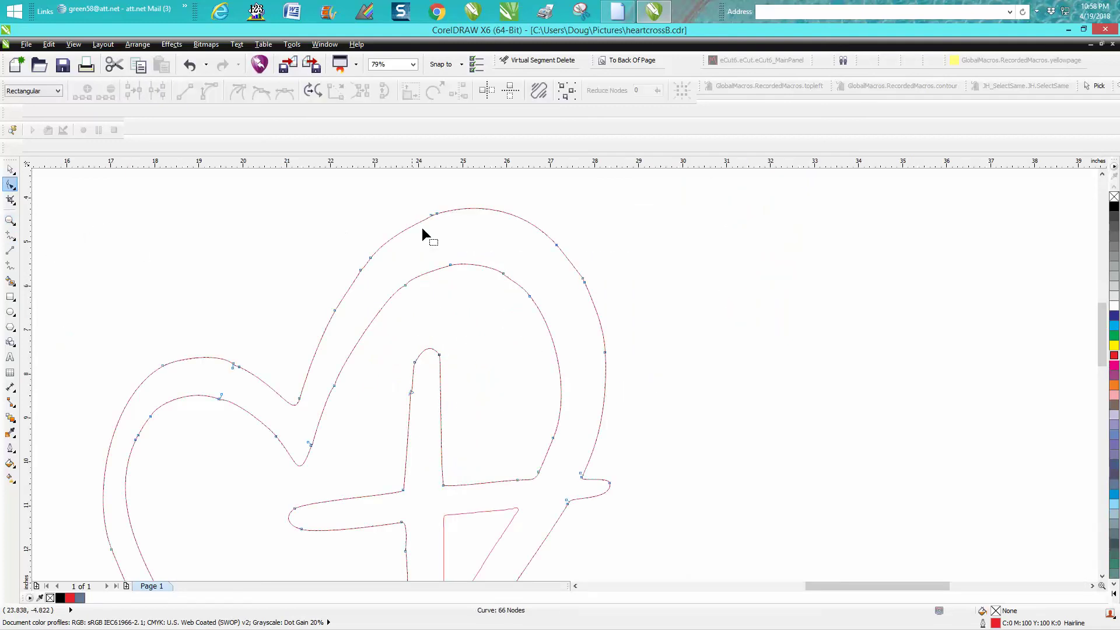
left_click_drag(432, 219, 446, 229)
key("Delete")
left_click_drag(601, 241, 575, 311)
key("Delete")
left_click_drag(362, 281, 363, 283)
key("Delete")
left_click_drag(239, 368, 239, 370)
key("Delete")
Delete several close-set nodes along the heart's inner curve.
left_click_drag(164, 419, 130, 460)
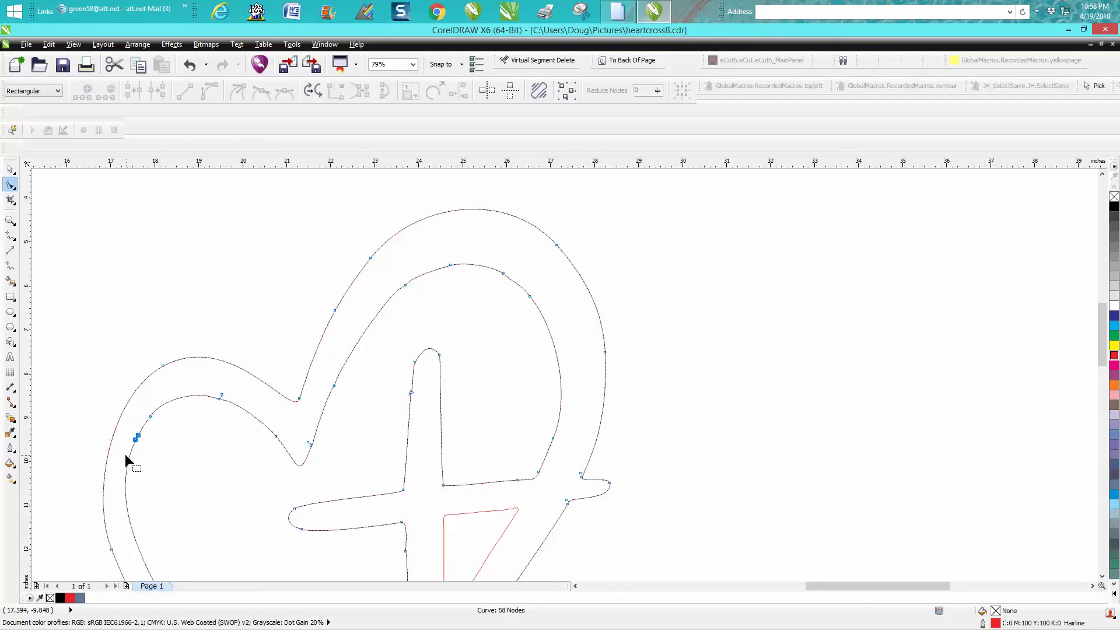
key("Delete")
left_click(150, 417)
key("Delete")
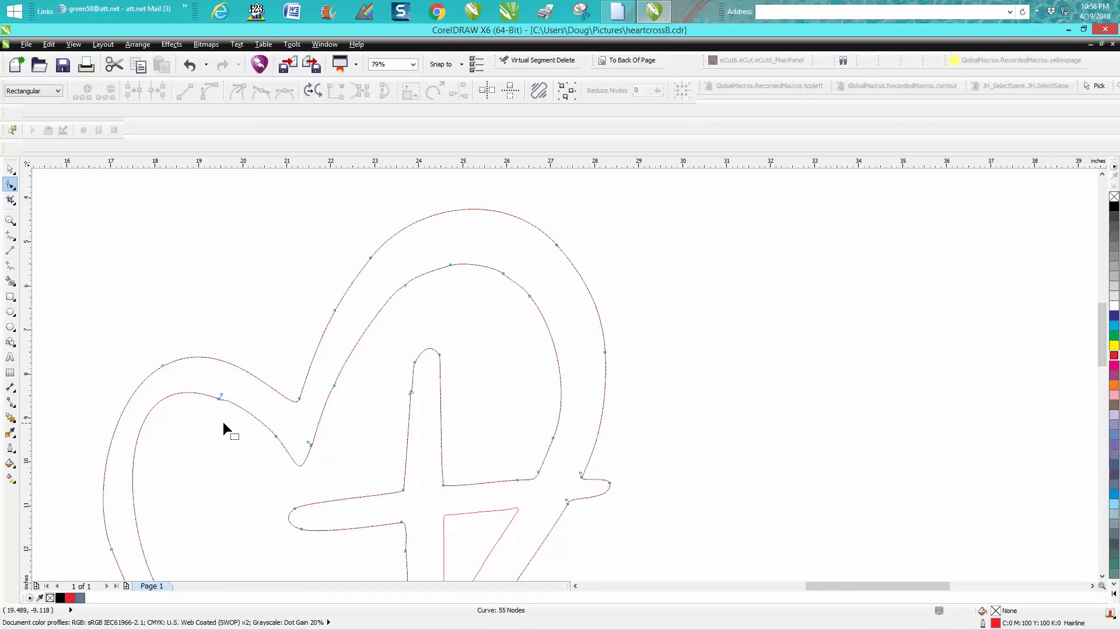
scroll(222, 422, "down", 2)
key("Delete")
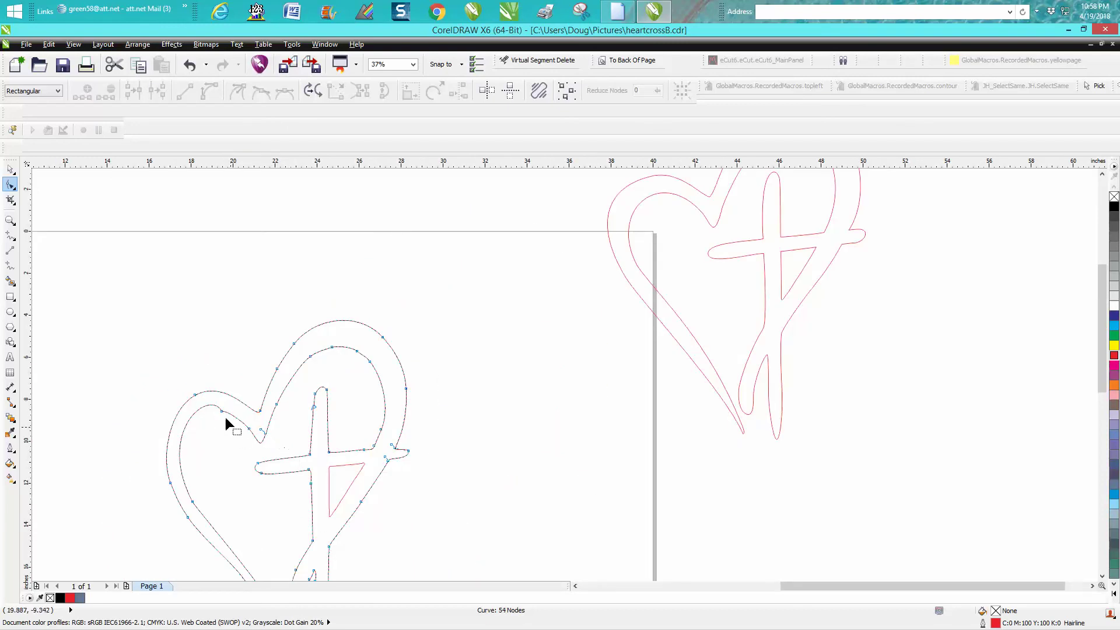
left_click(221, 411)
key("Delete")
Remove more inner-curve nodes near the cross and the inner heart's top.
left_click(383, 432)
key("Delete")
key("Delete")
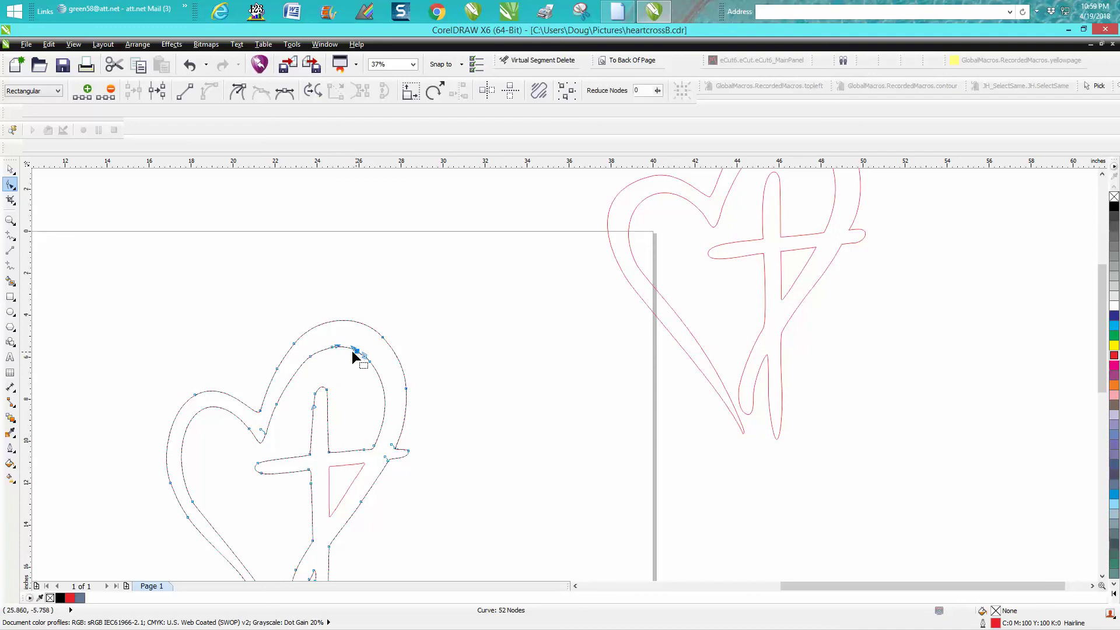
left_click(331, 349)
key("Delete")
left_click(311, 356)
key("Delete")
Smooth the inner heart's top curve by adjusting its node handles.
left_click(370, 362)
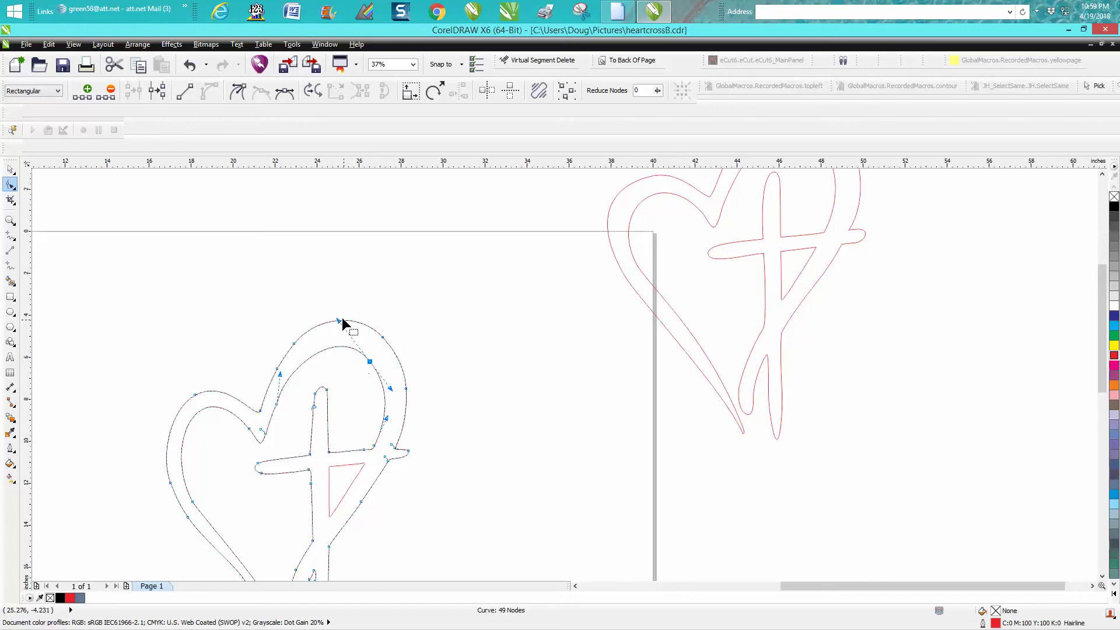
left_click_drag(337, 320, 335, 311)
left_click_drag(282, 373, 289, 380)
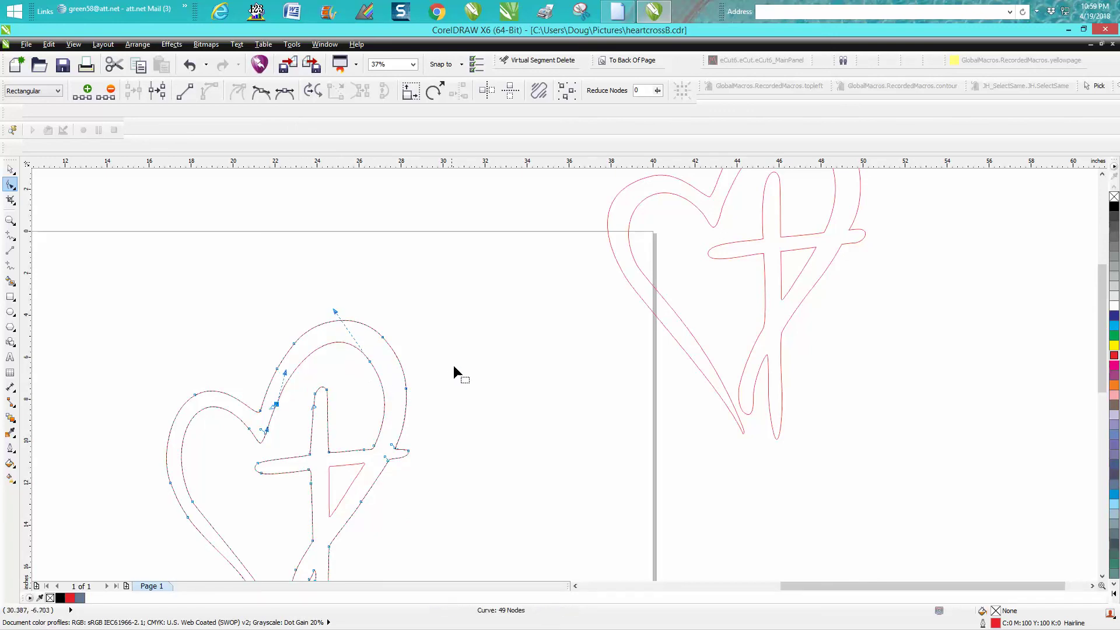
scroll(453, 366, "down", 2)
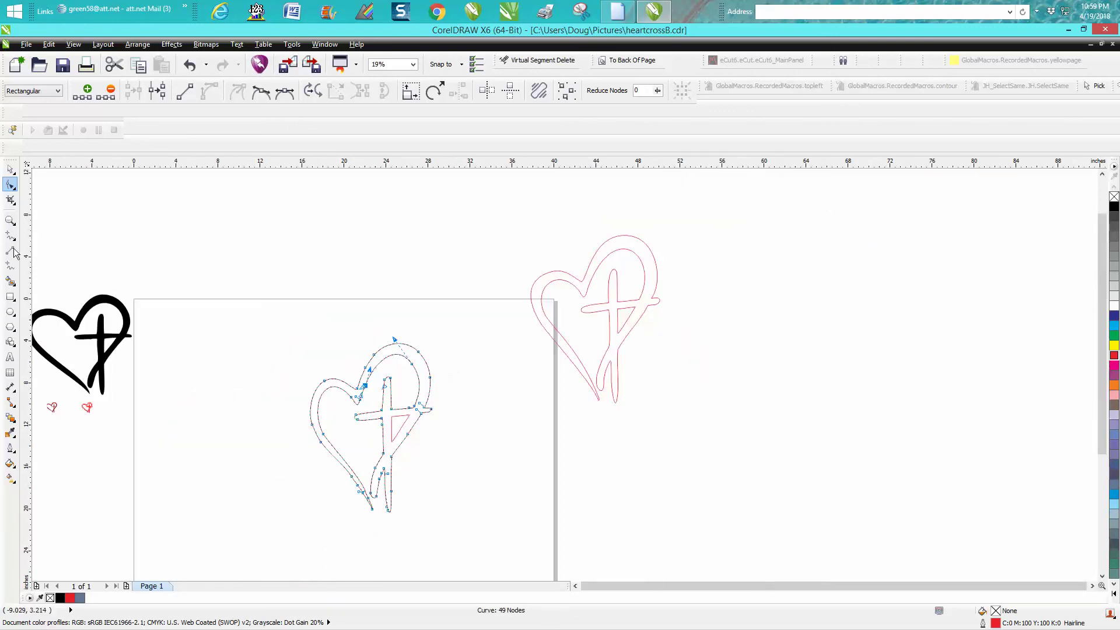
Zoom in on the heart's bottom tip and nudge its tip node.
left_click(13, 223)
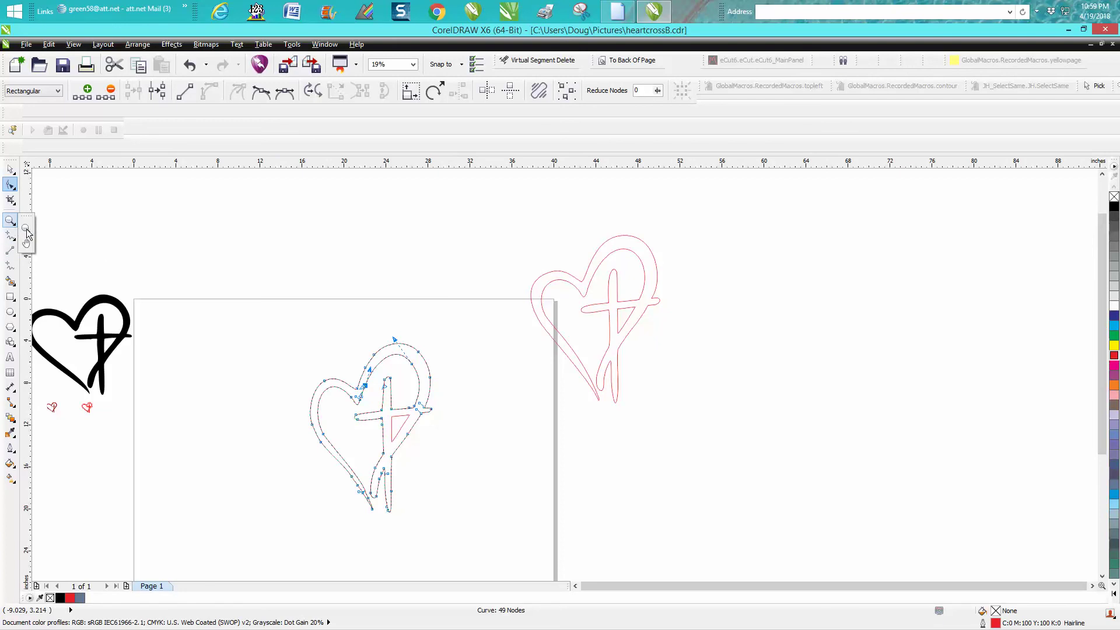
left_click(25, 229)
left_click_drag(243, 313, 492, 546)
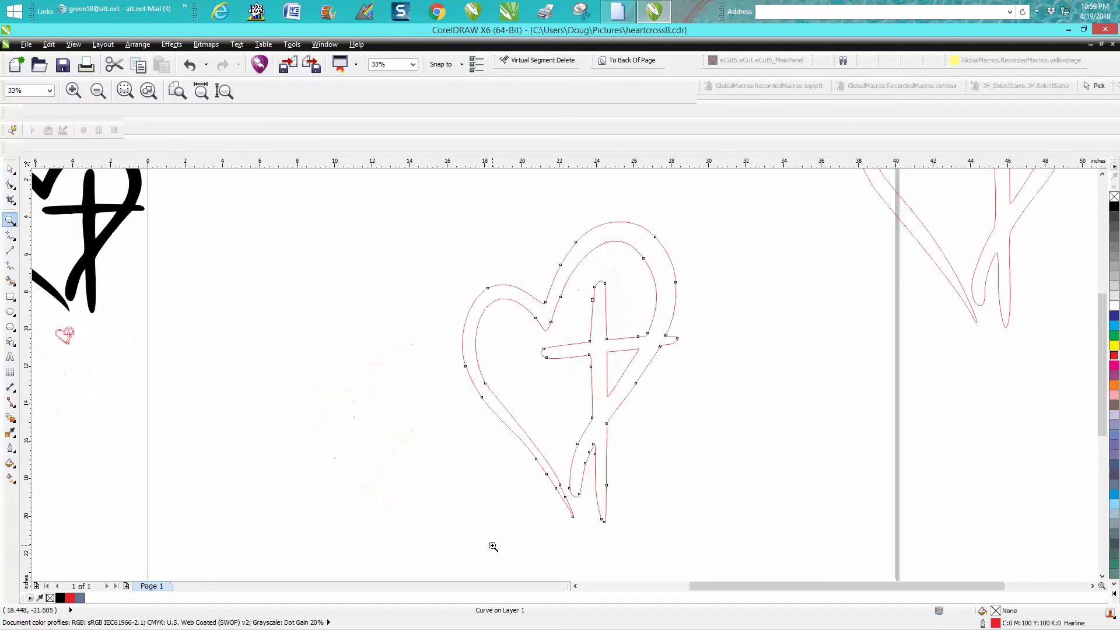
left_click_drag(536, 480, 619, 561)
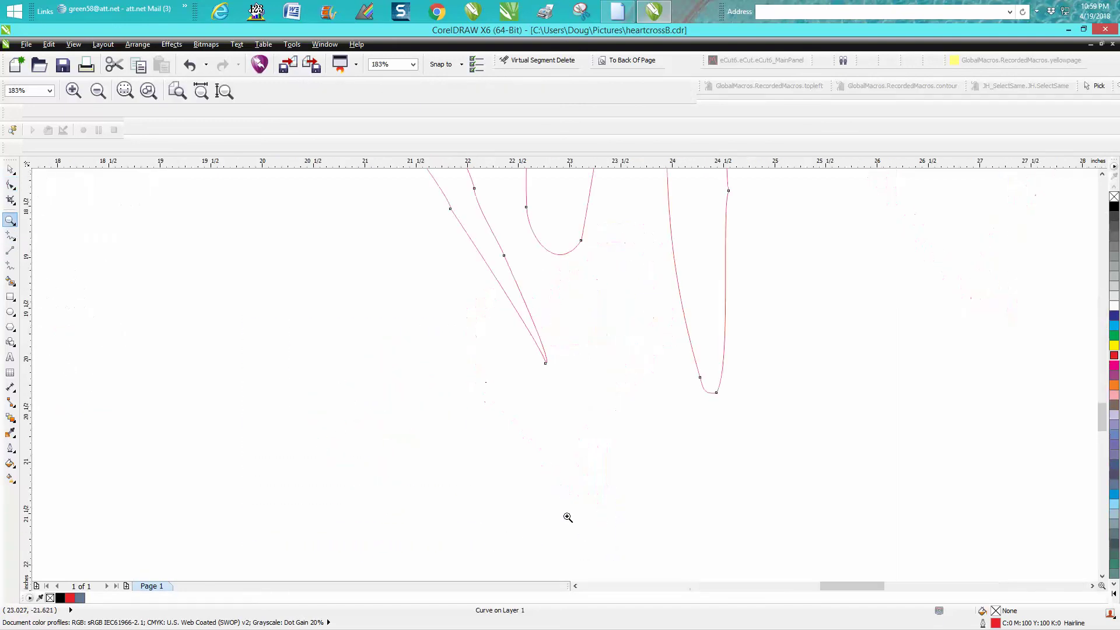
left_click(10, 185)
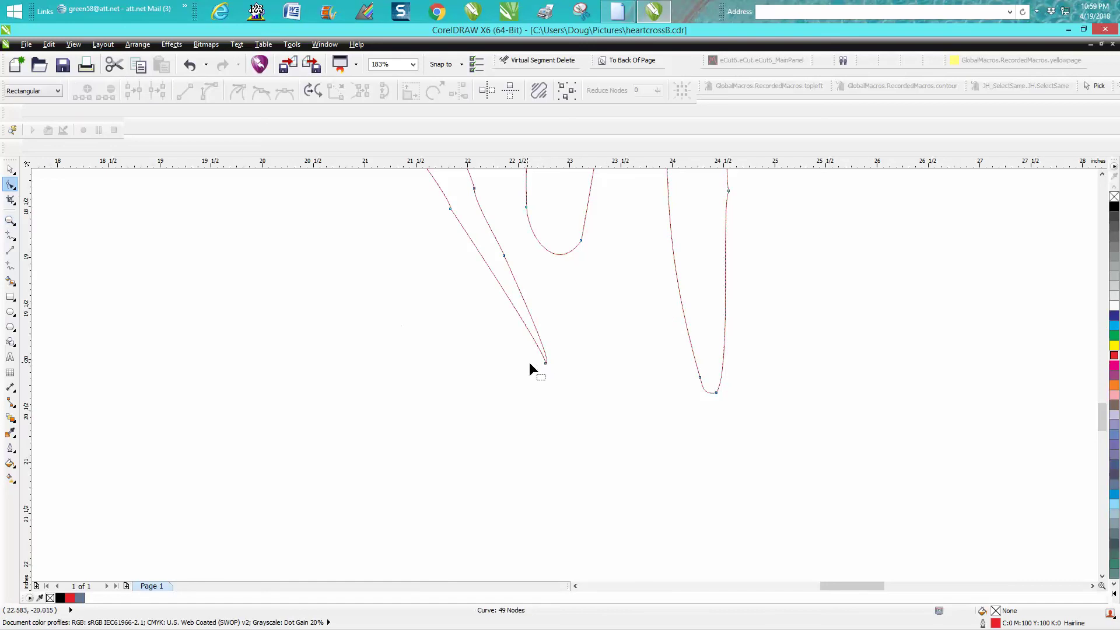
mouse_move(543, 363)
left_mouse_down()
mouse_move(540, 373)
mouse_move(543, 363)
left_mouse_up()
Delete two nodes above the left tip, leaving 47 nodes, and deselect everything.
left_click_drag(486, 179, 440, 229)
key("Delete")
scroll(720, 294, "down", 7)
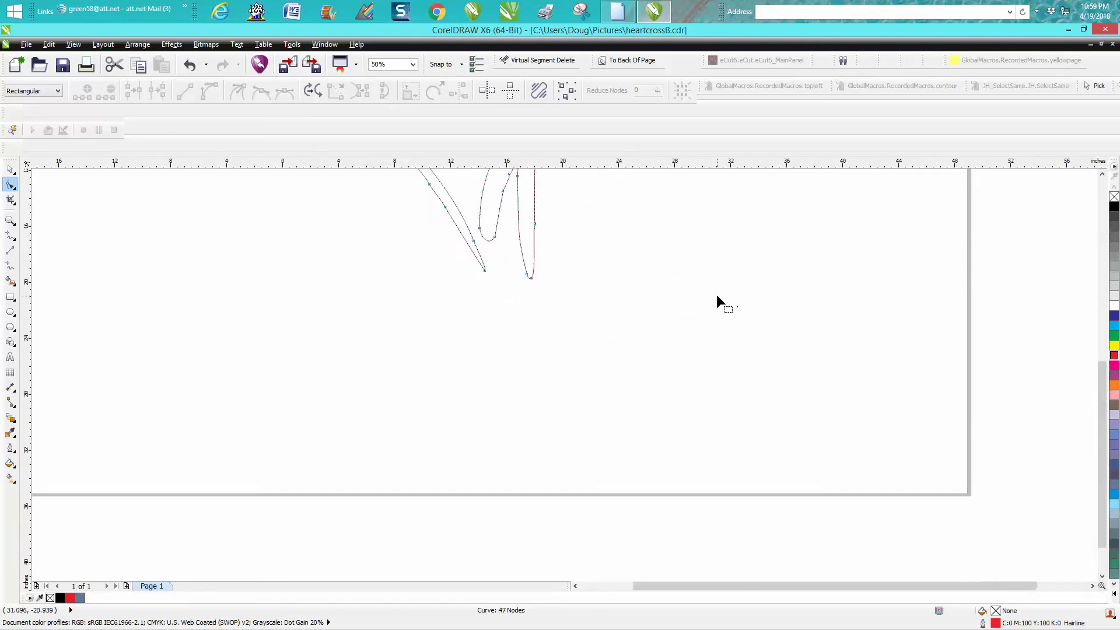
scroll(1022, 338, "up", 3)
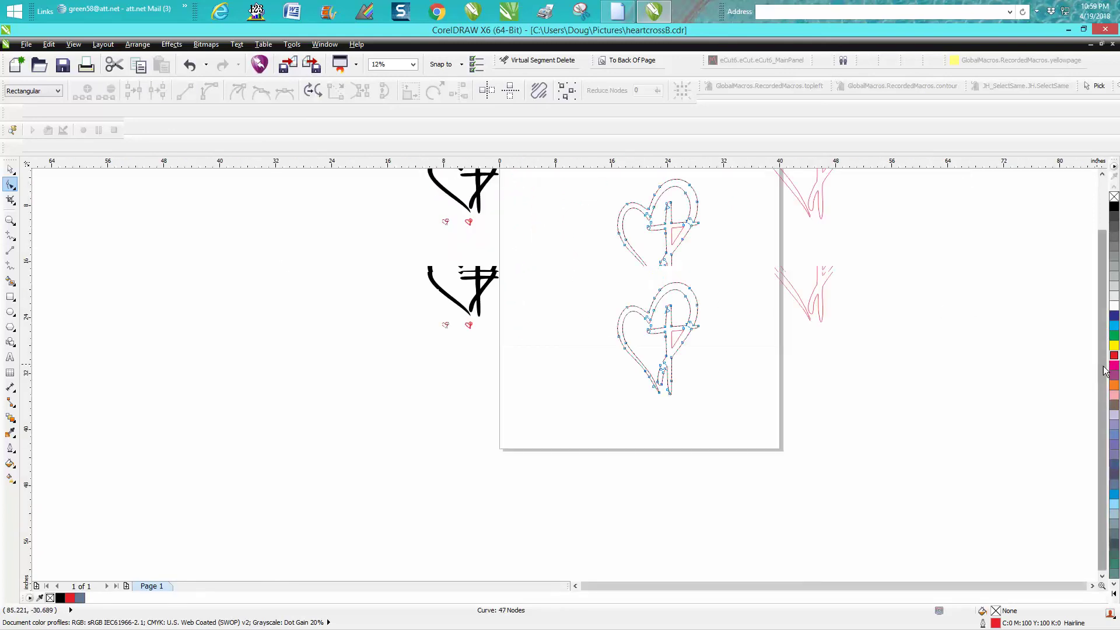
left_click(11, 169)
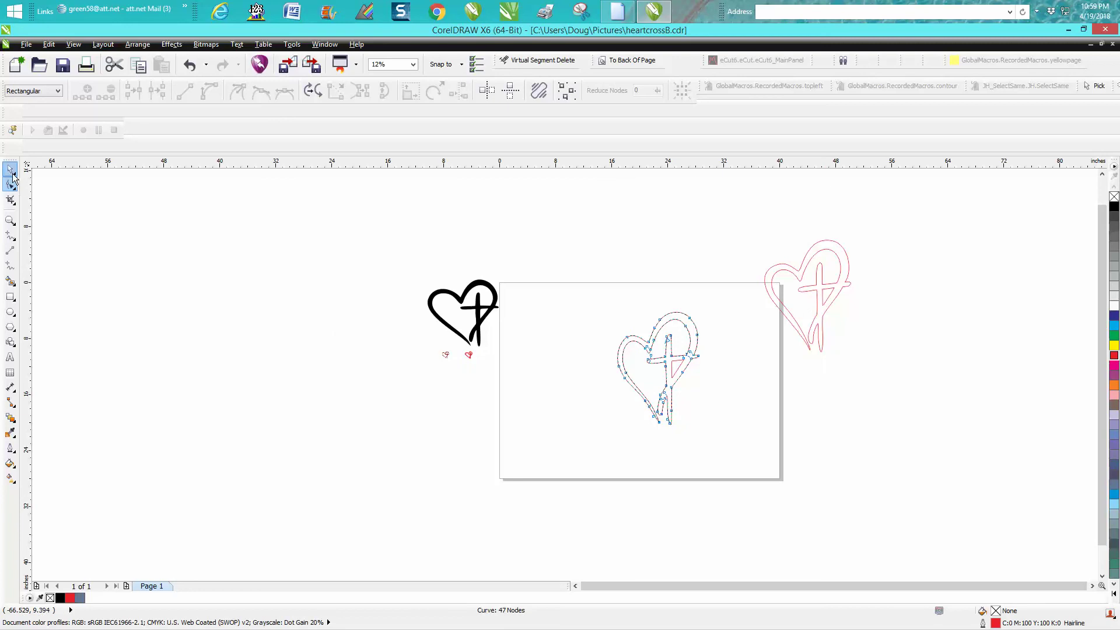
left_click(562, 362)
Create a new filled heart-and-cross shape from the outline with Smart Fill and nudge it left.
left_click_drag(682, 365, 749, 373)
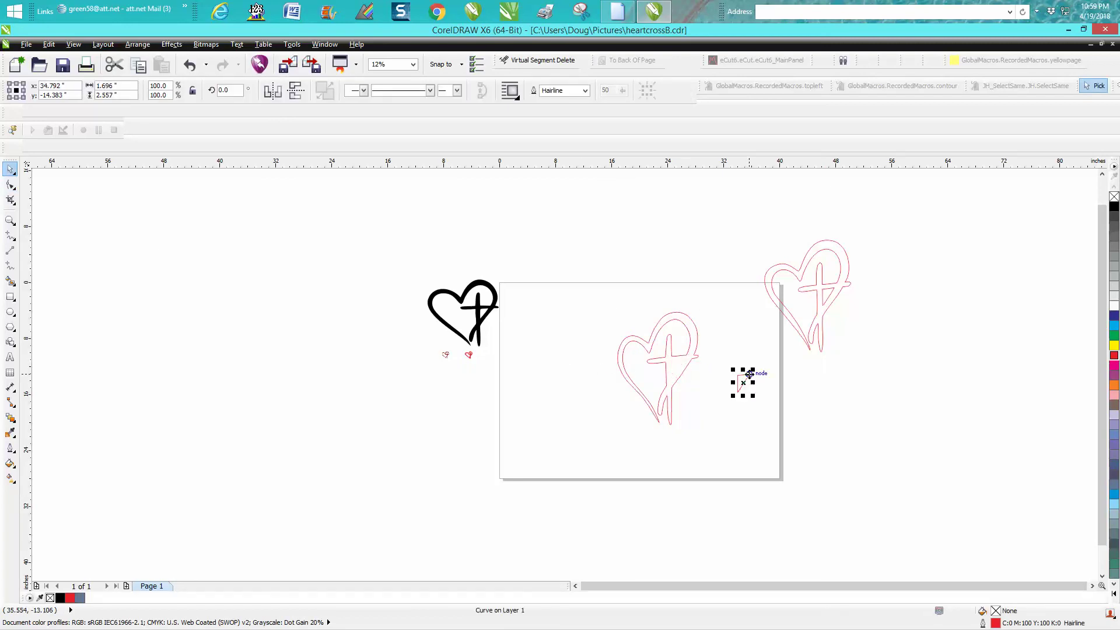
left_click(190, 65)
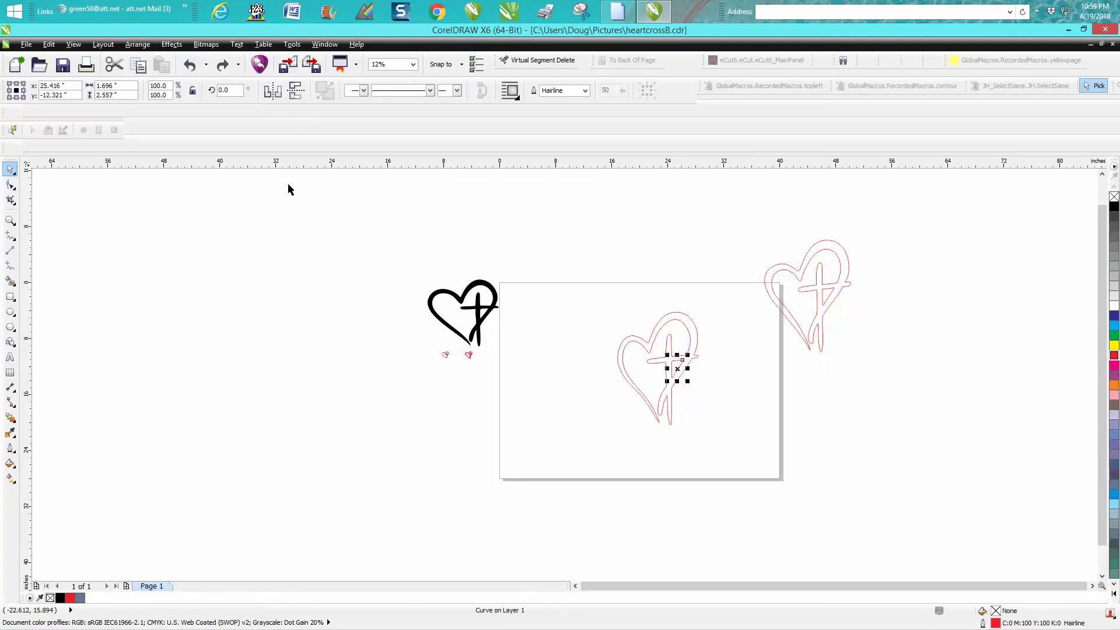
left_click(10, 280)
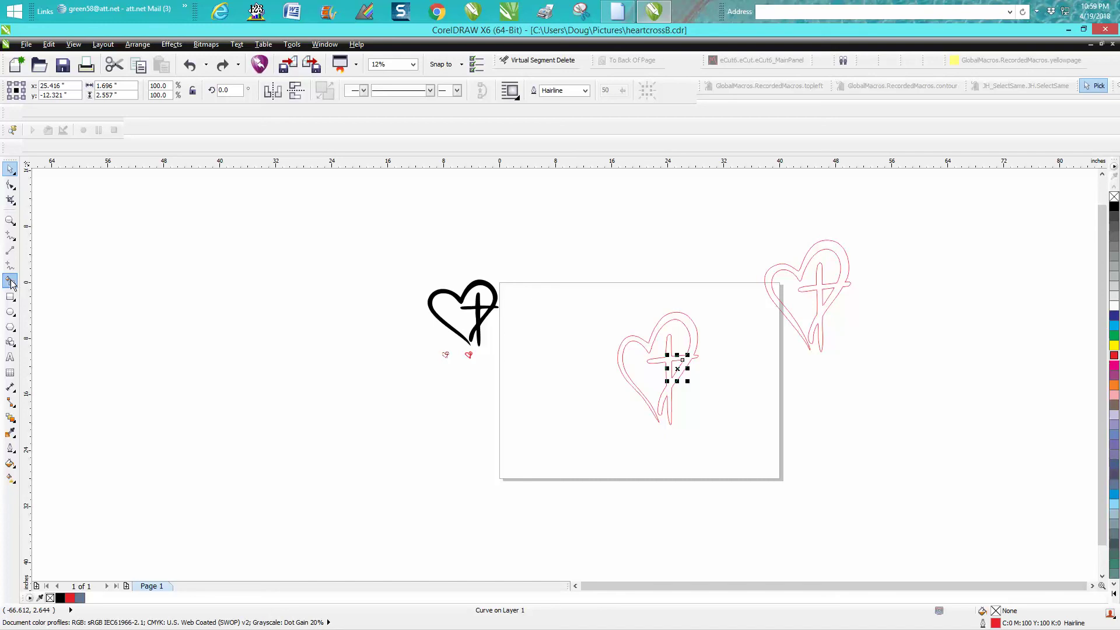
left_click(689, 328)
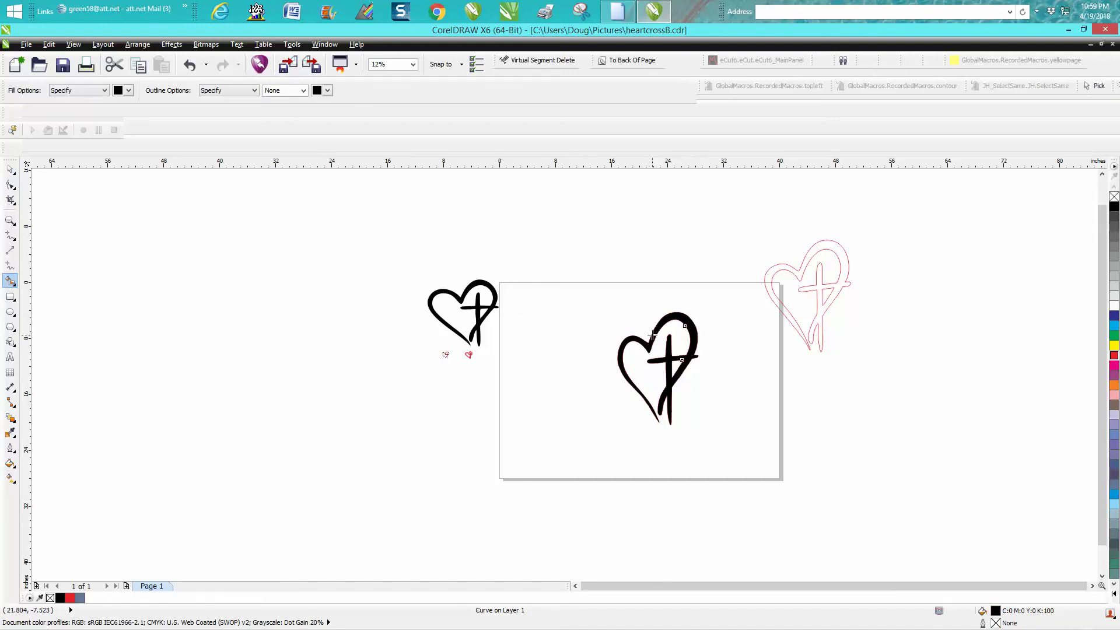
key("Left")
Give the new black shape a red hairline outline with no fill.
left_click(10, 220)
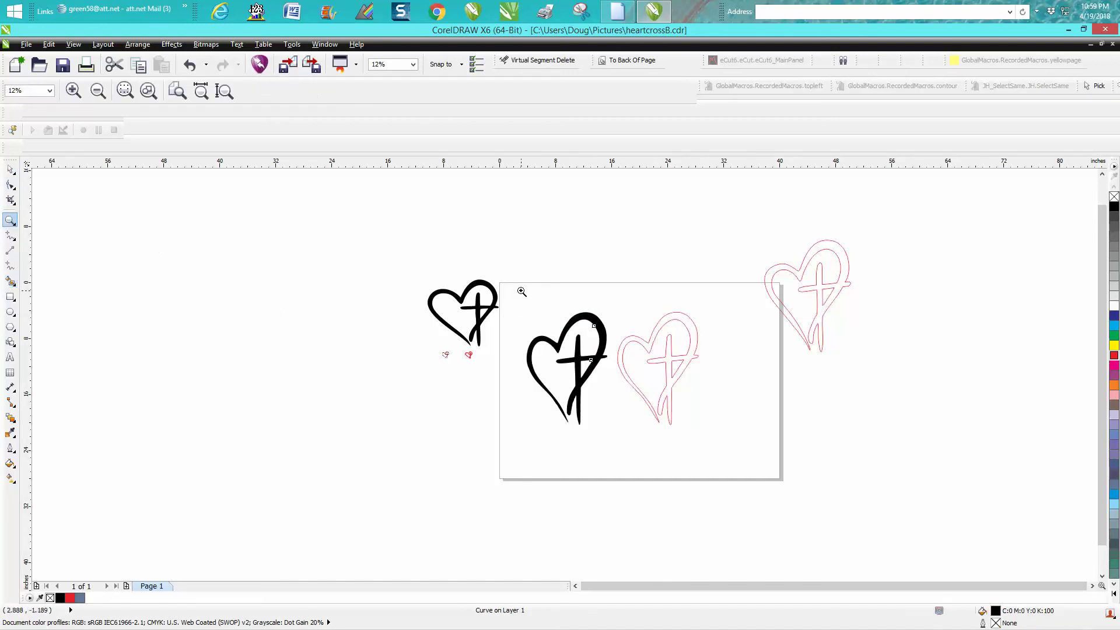
left_click_drag(521, 289, 703, 436)
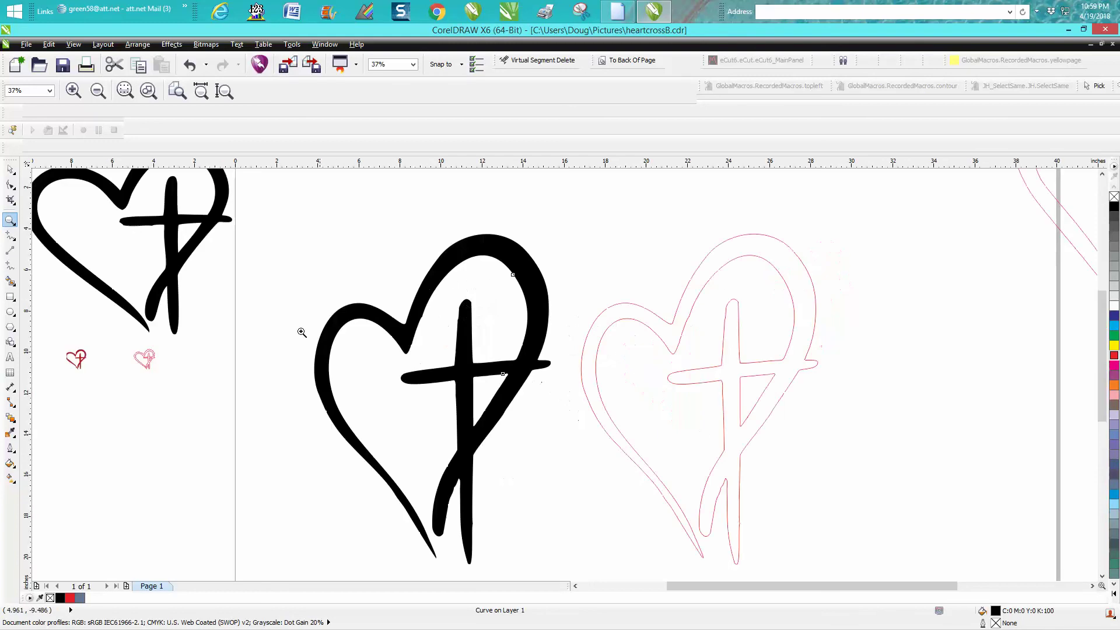
left_click(10, 169)
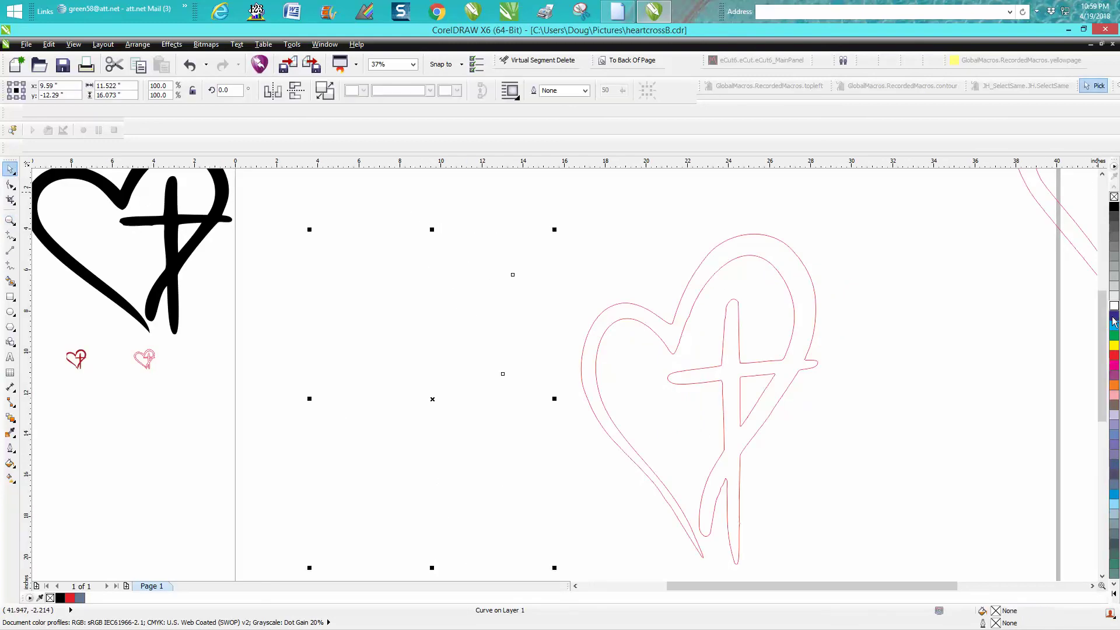
right_click(1114, 355)
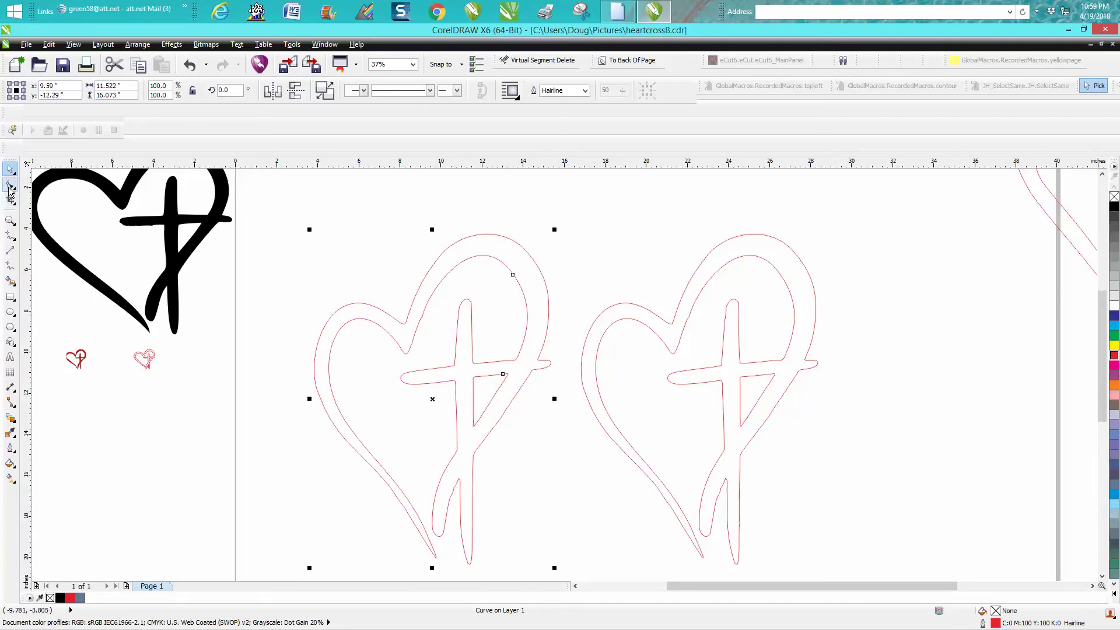
left_click(10, 186)
Delete a stray node on the inner curve near the bottom tips and smooth its bend.
left_click(10, 221)
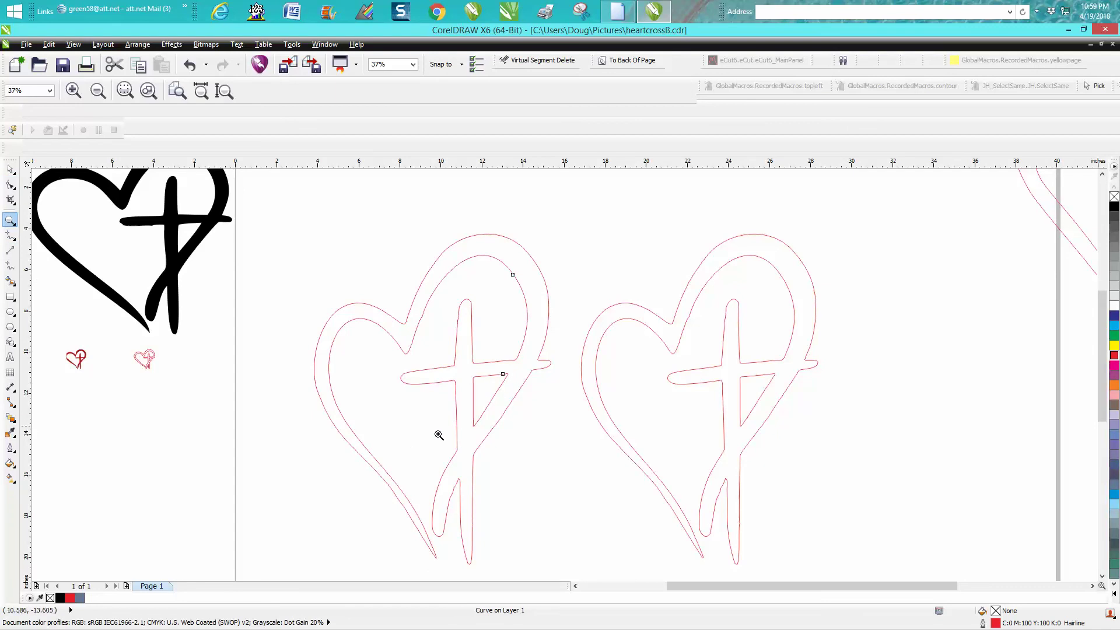
left_click_drag(418, 463, 550, 550)
left_click(10, 186)
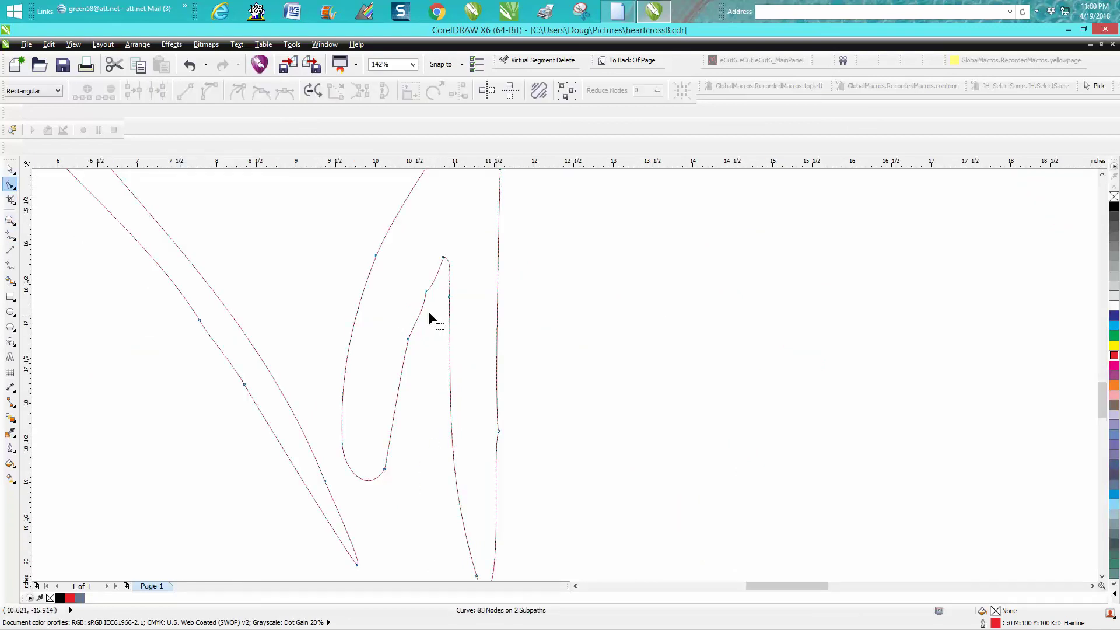
left_click(425, 291)
left_click(408, 339)
key("Delete")
left_click(442, 257)
left_click_drag(425, 302, 408, 286)
Delete a node on the right vertical line and another stray inner-curve node.
left_click(490, 367)
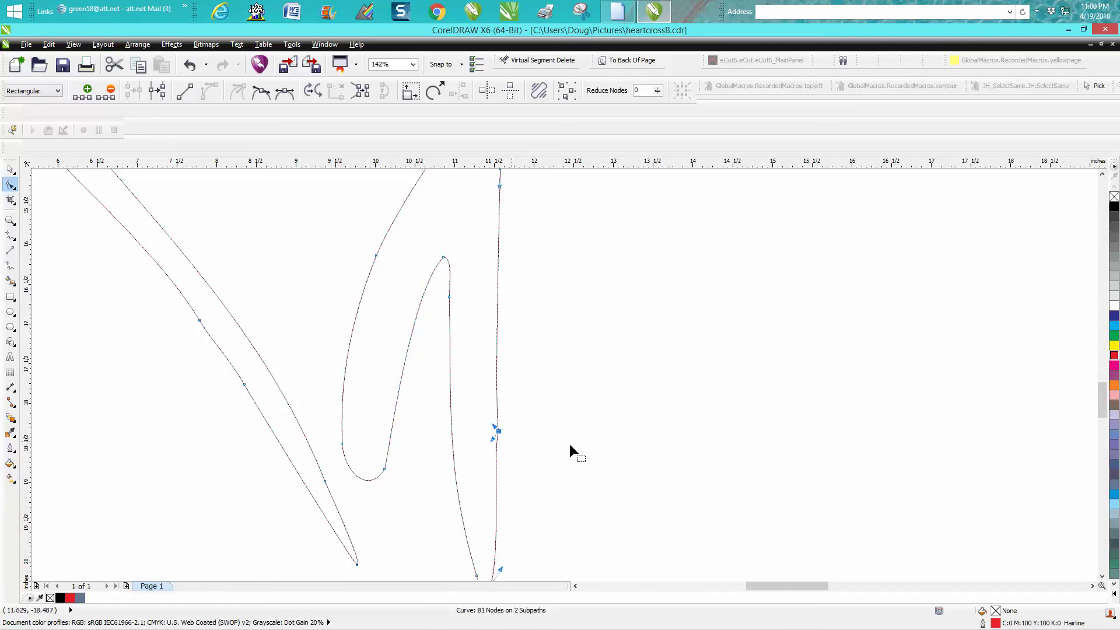
key("Delete")
scroll(647, 454, "down", 2)
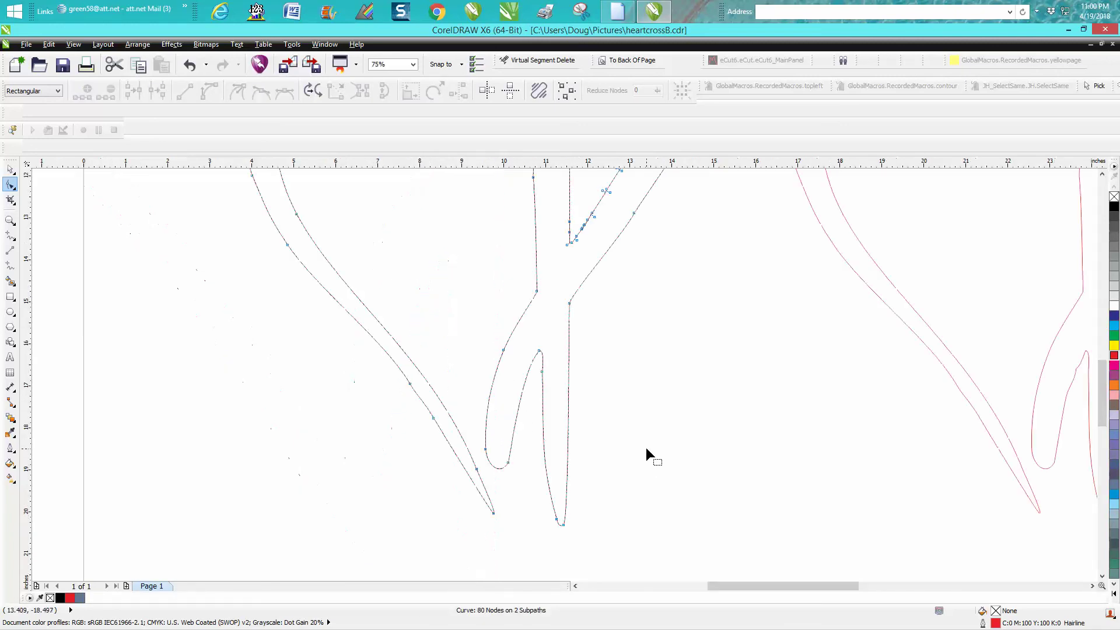
left_click(409, 383)
key("Delete")
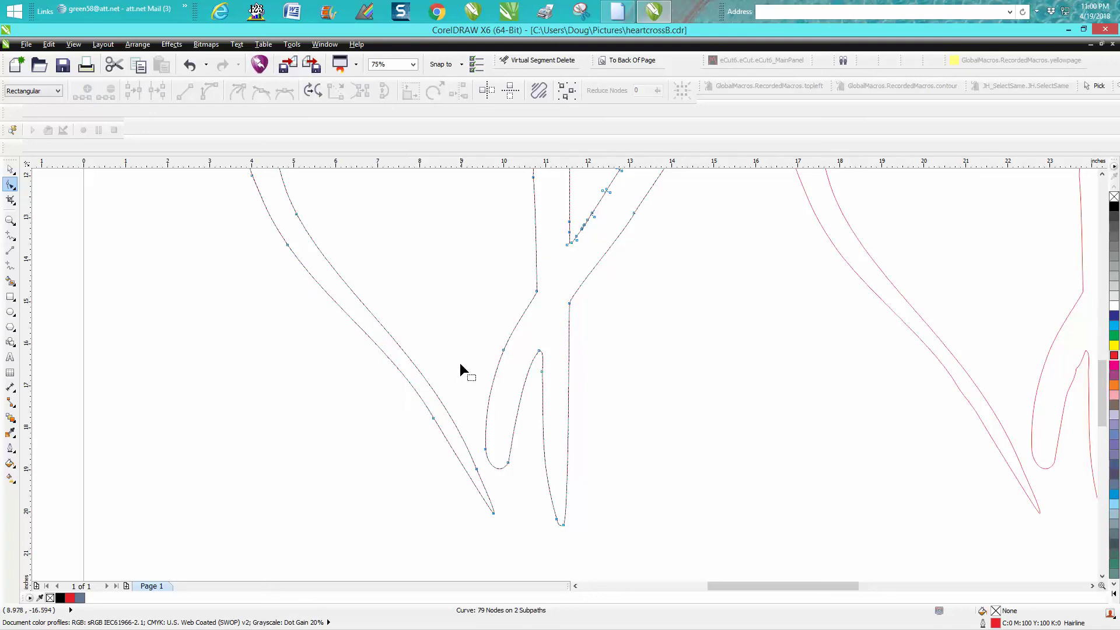
scroll(460, 369, "down", 2)
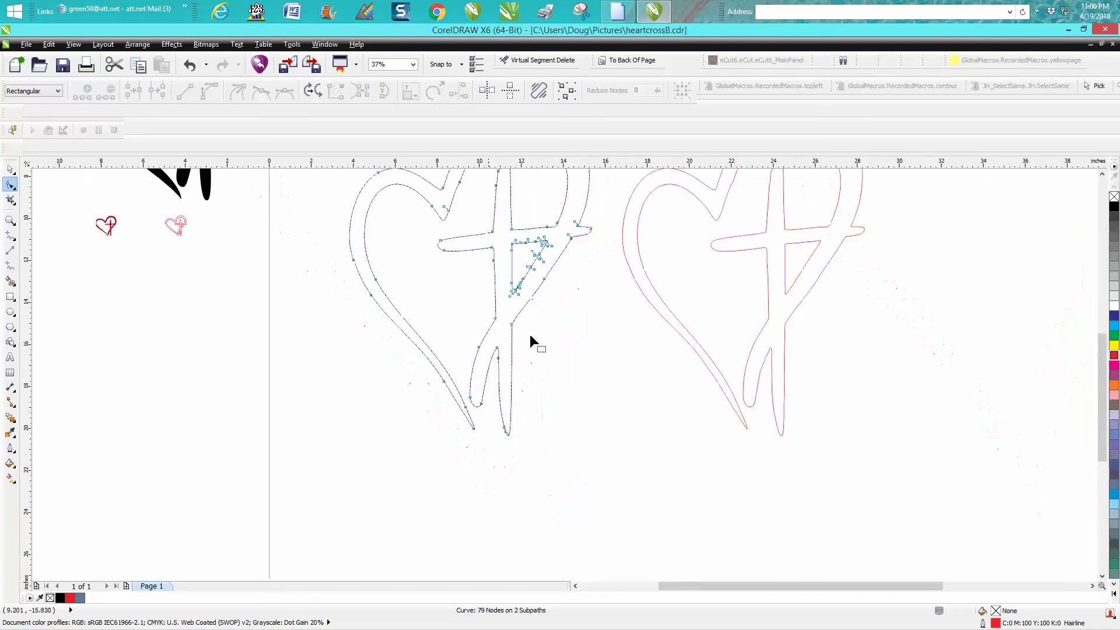
Zoom in on the cross's inner triangle and select the nodes along its top edge.
left_click(10, 220)
left_click_drag(465, 220, 655, 314)
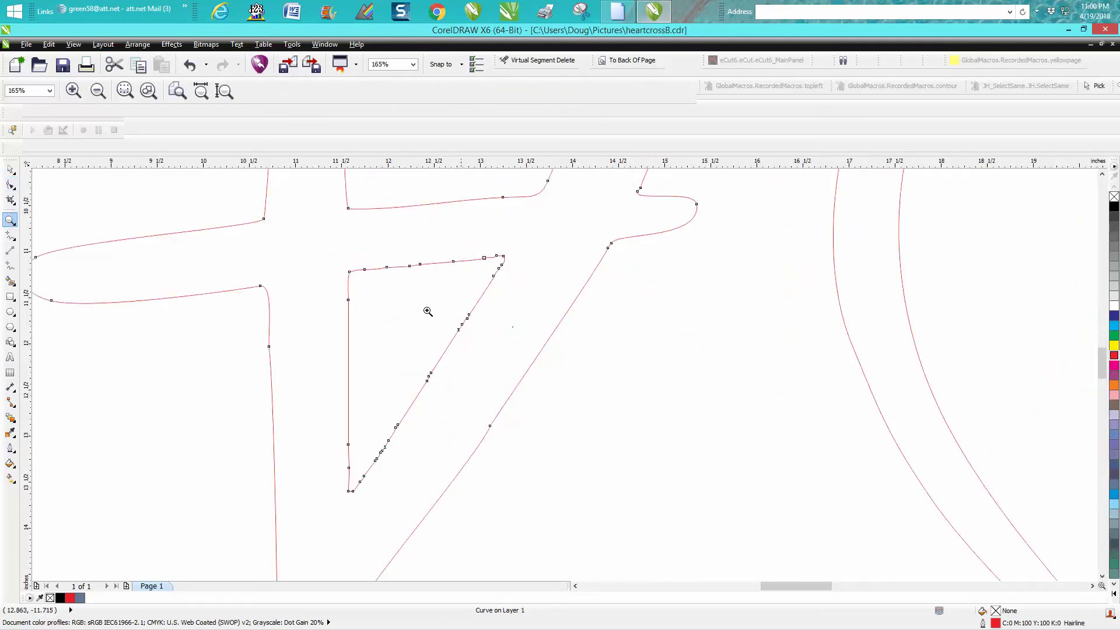
left_click(11, 185)
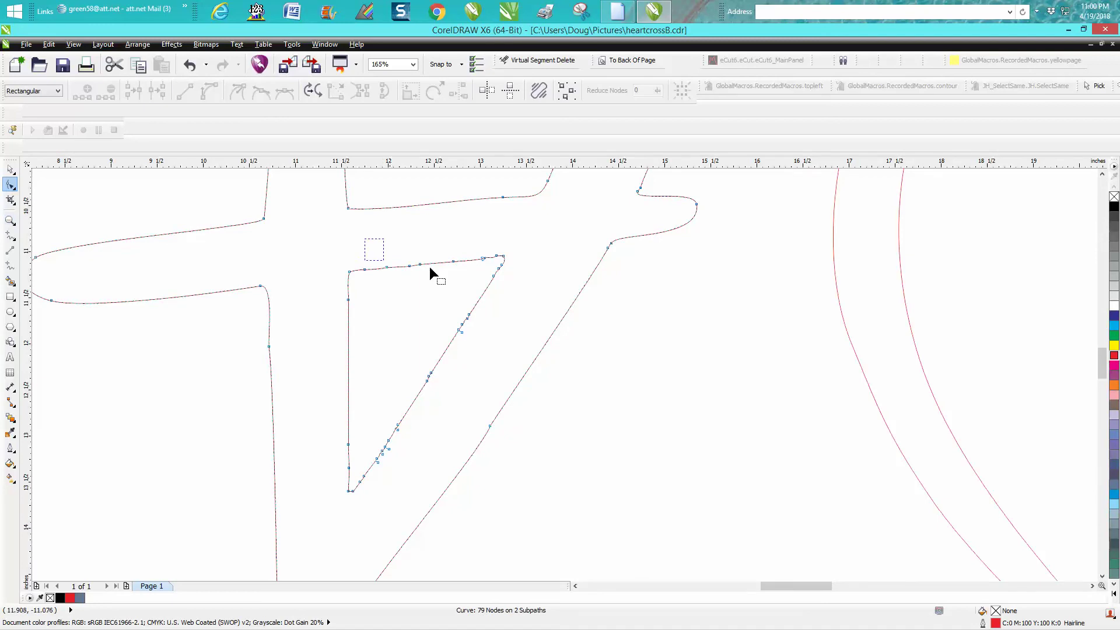
left_click_drag(429, 267, 470, 273)
Select the inner triangle's nodes and apply Reduce Nodes at 20, dropping 79 nodes to 49.
left_click(585, 321)
left_click_drag(483, 344, 313, 510)
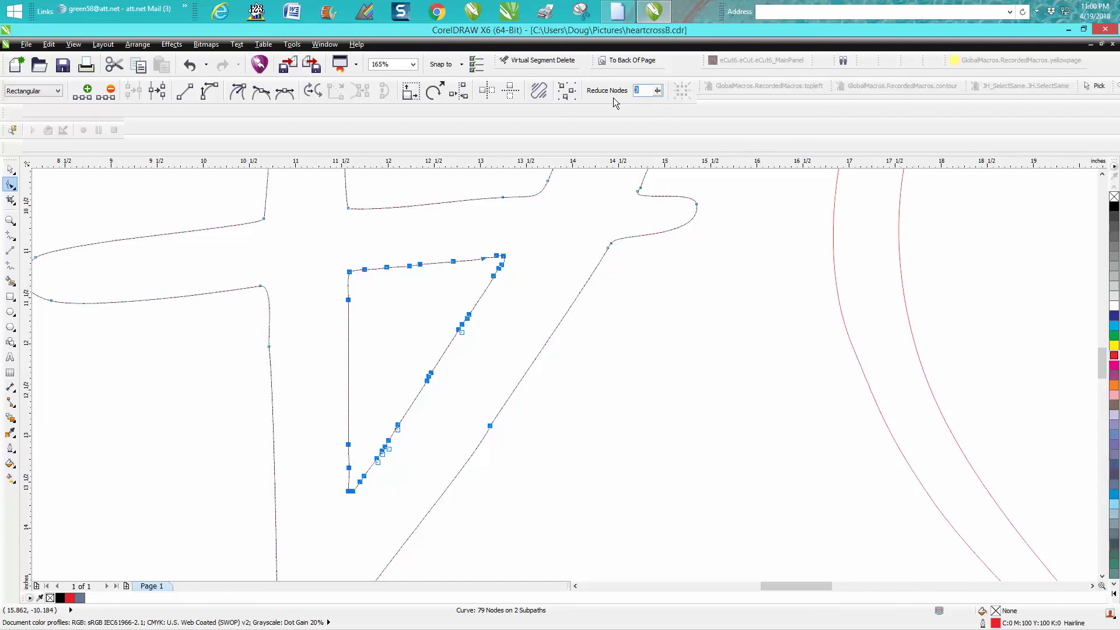
left_click(647, 90)
type("20")
left_click(613, 99)
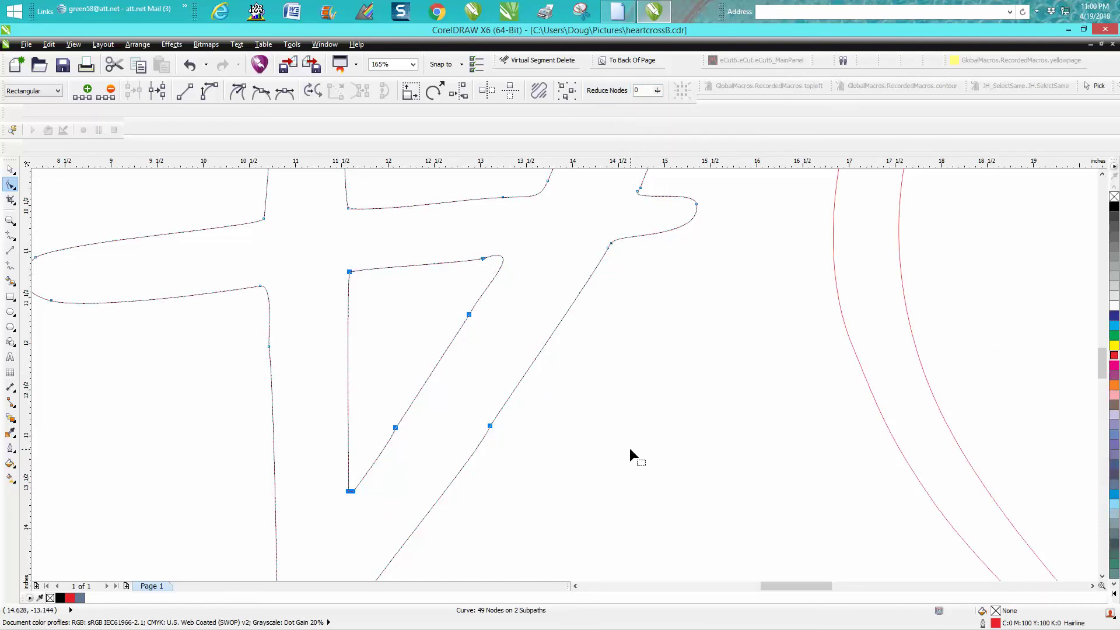
scroll(616, 436, "down", 2)
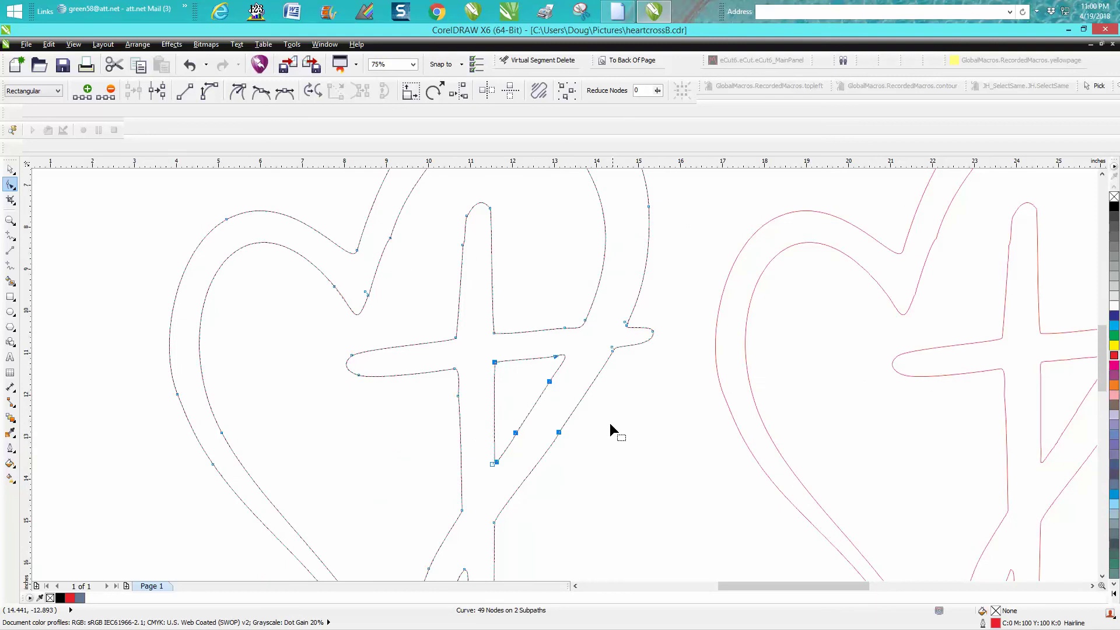
left_click(612, 400)
left_click_drag(577, 346, 484, 466)
scroll(582, 467, "down", 3)
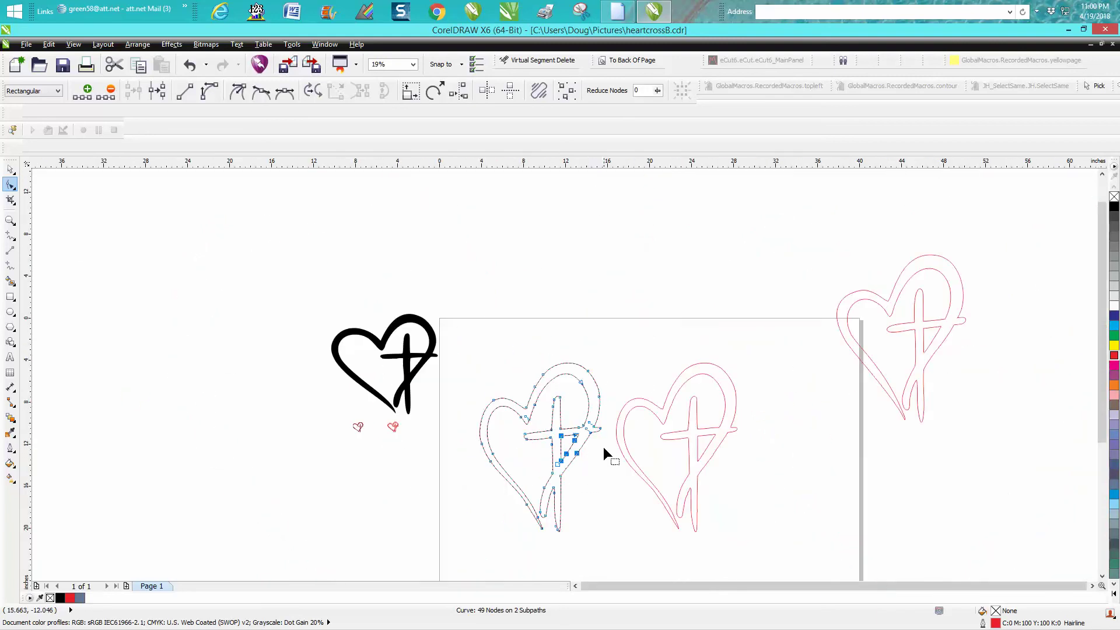
left_click(10, 221)
left_click_drag(317, 299, 470, 428)
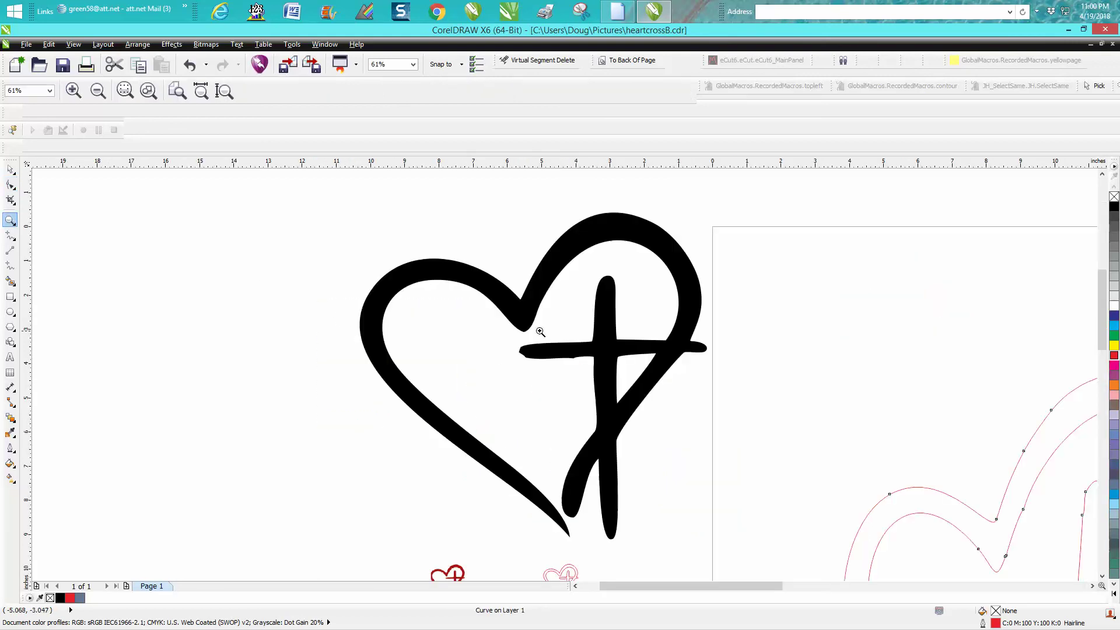
scroll(538, 334, "down", 3)
left_click_drag(513, 391, 522, 406)
right_click(514, 360)
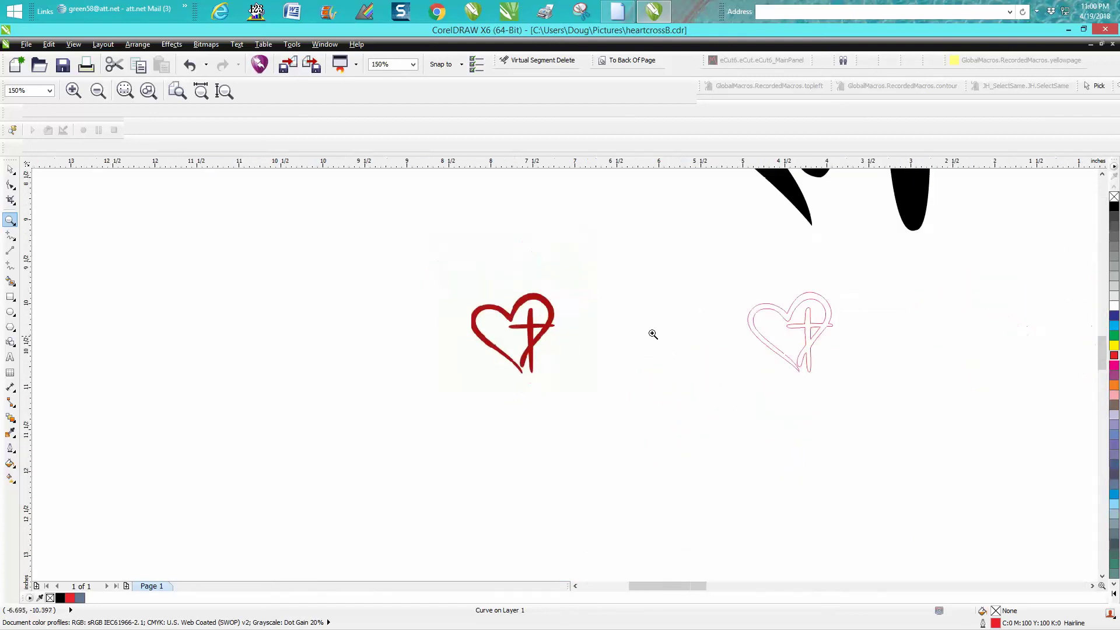
left_click_drag(745, 275, 848, 394)
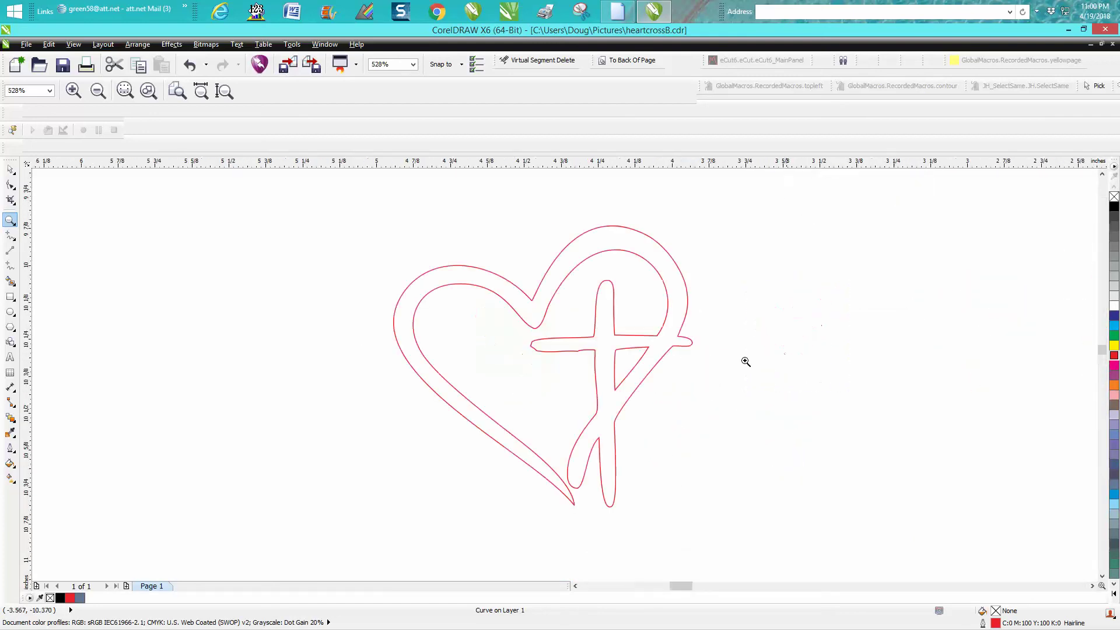
right_click(675, 344)
right_click(670, 340)
right_click(670, 344)
right_click(670, 343)
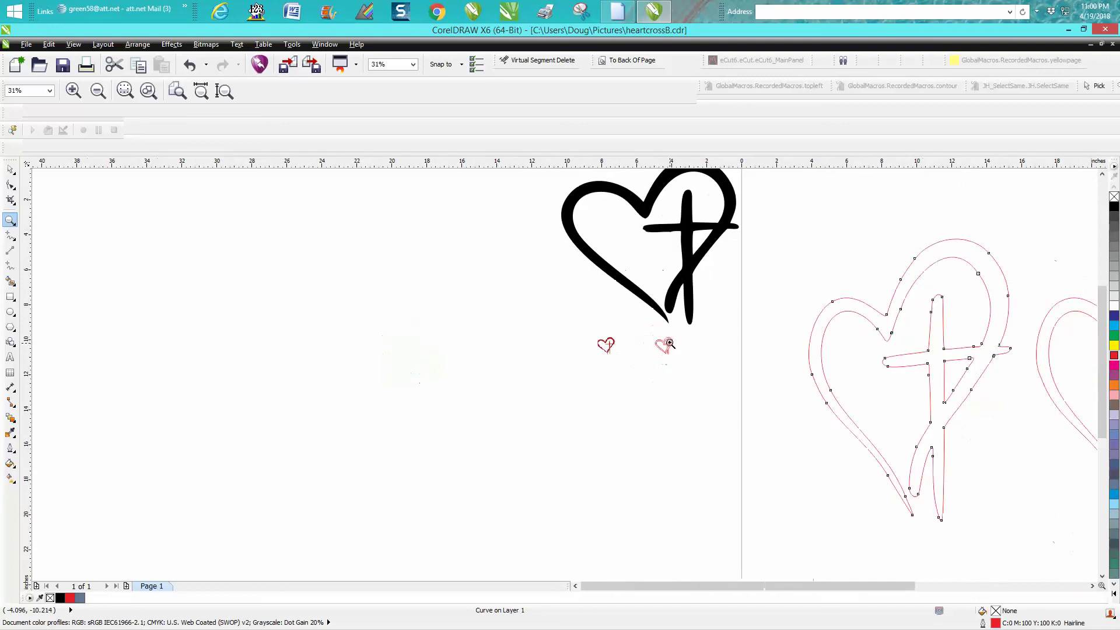
right_click(670, 334)
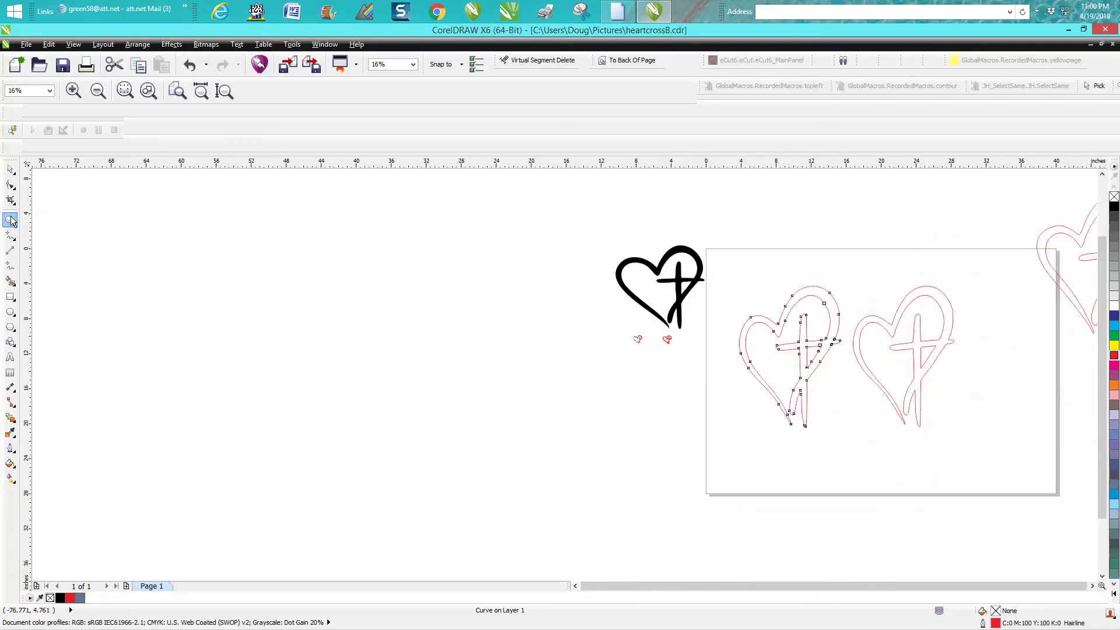
left_click_drag(726, 263, 1032, 463)
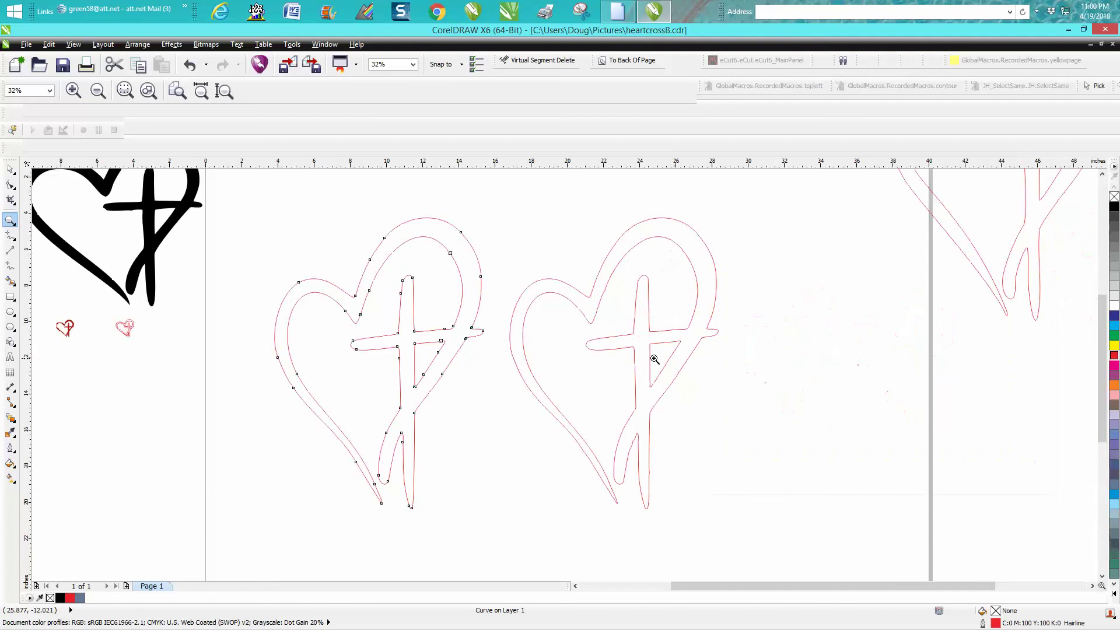
left_click(9, 169)
left_click(301, 229)
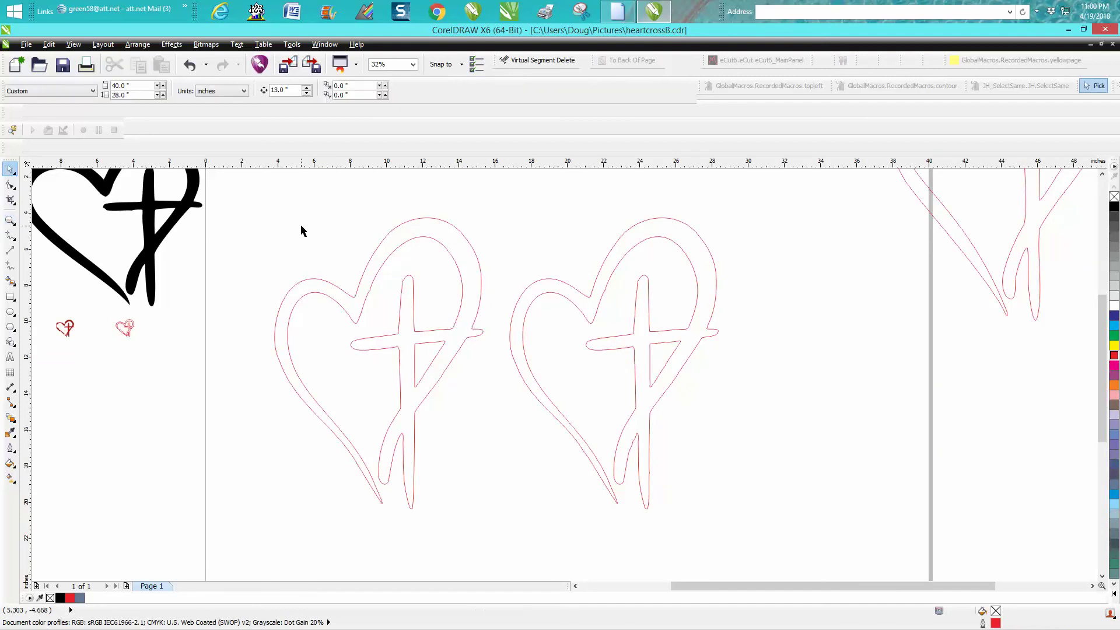